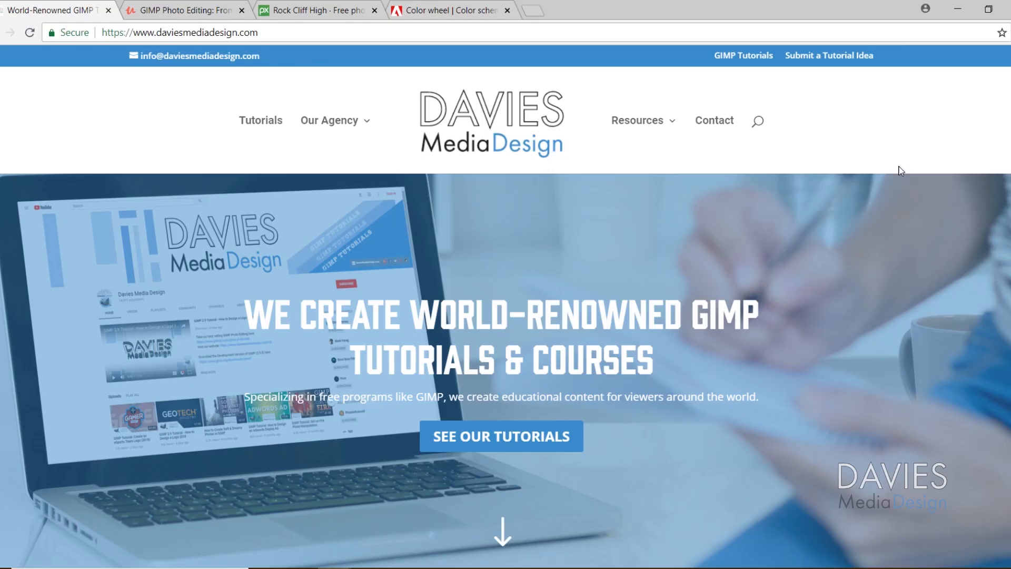
- Look through the Davies Media Design home page down to the poll of the week results
scroll(900, 170, "down", 12)
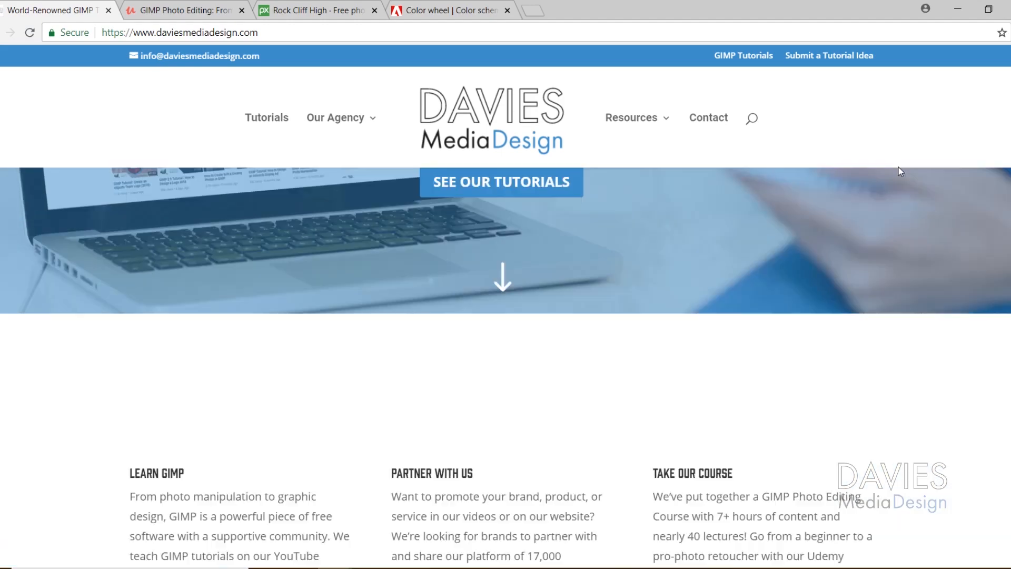
scroll(900, 171, "down", 15)
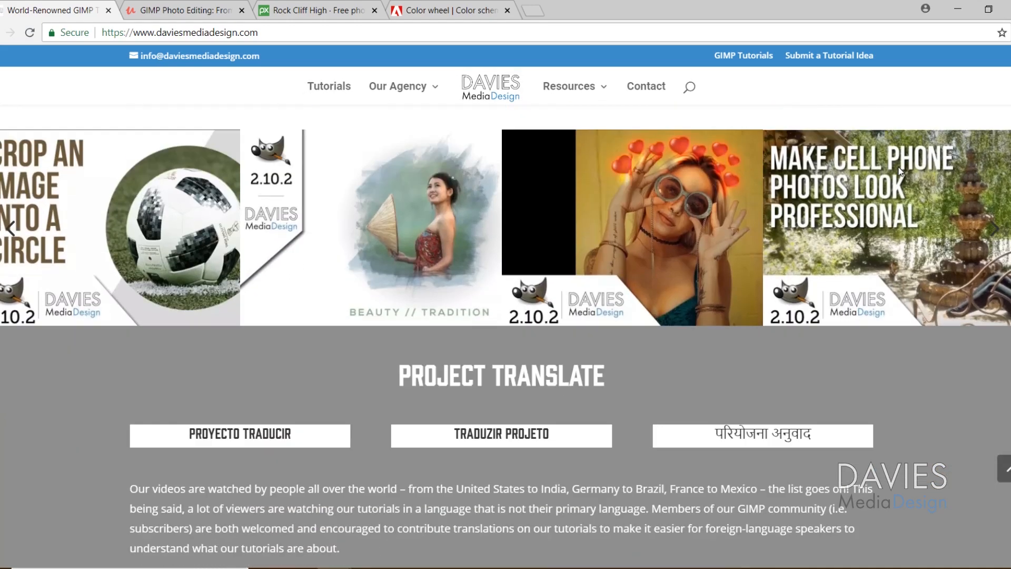
scroll(900, 171, "down", 12)
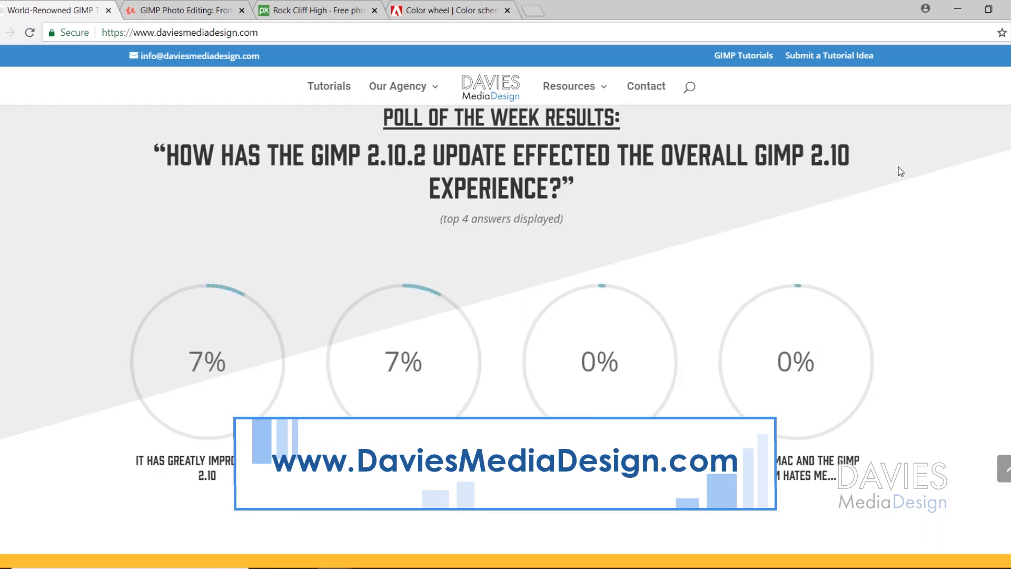
scroll(895, 174, "up", 1)
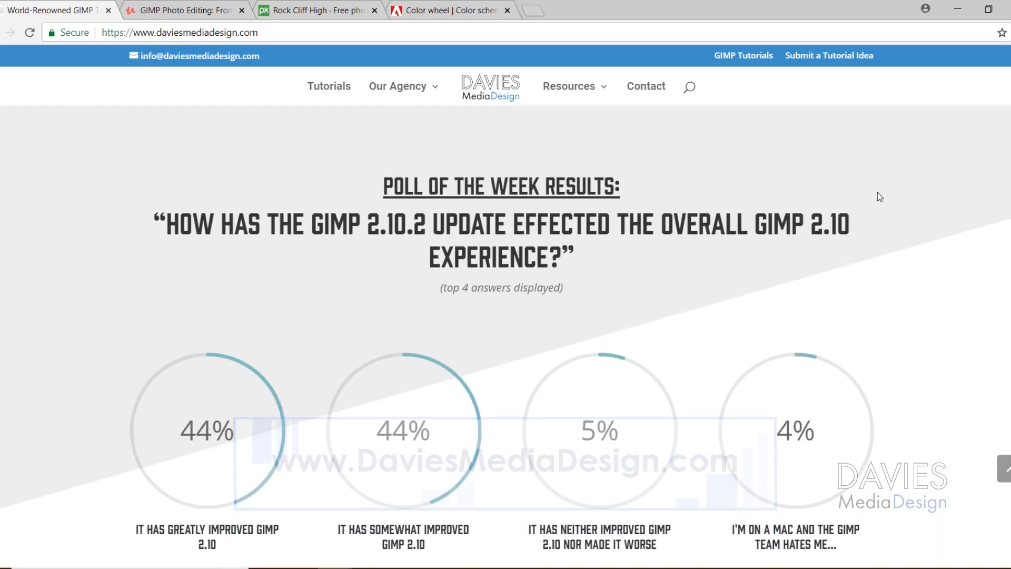
- View the Udemy GIMP Photo Editing course page and the free download sizes of the Pixabay rock cliff photo
left_click(192, 7)
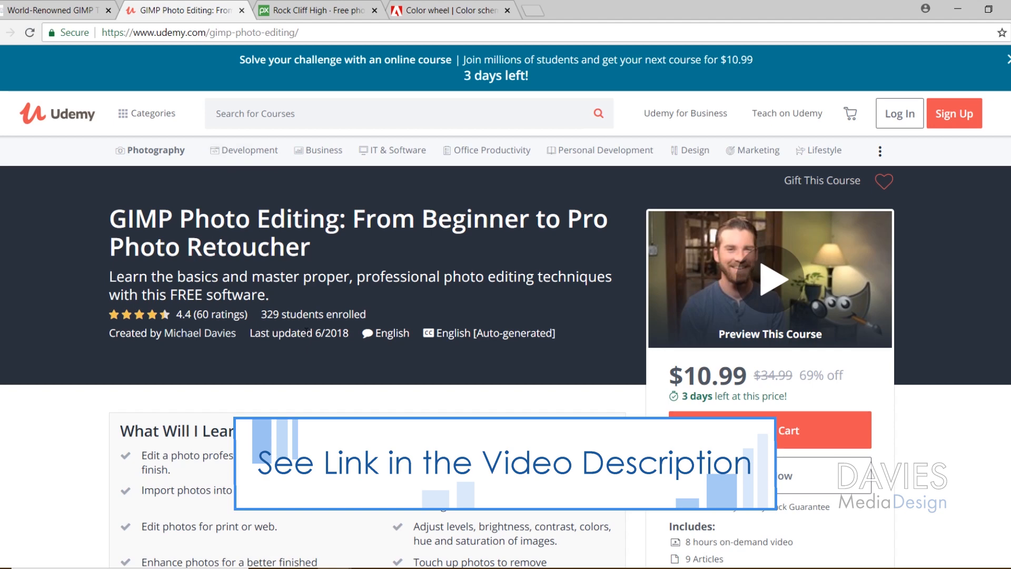
left_click(301, 7)
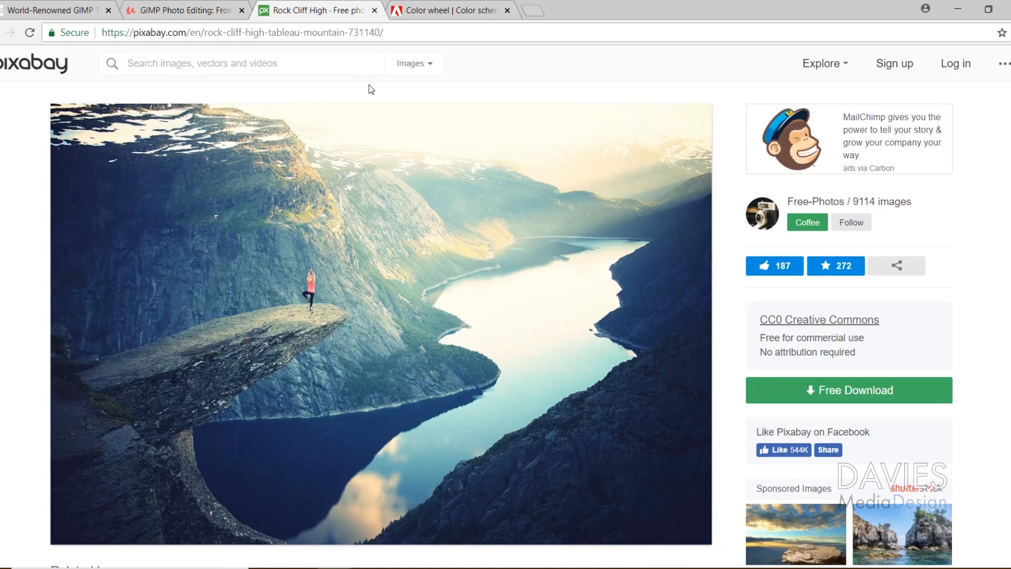
left_click(799, 394)
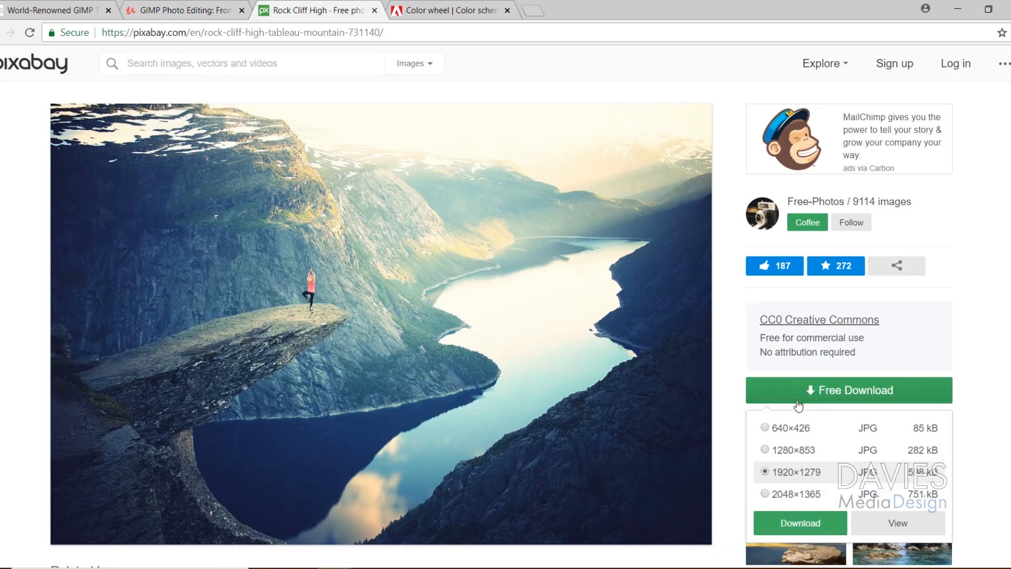
- Examine the Adobe Color wheel, its swatches and the available color harmony rules
left_click(408, 5)
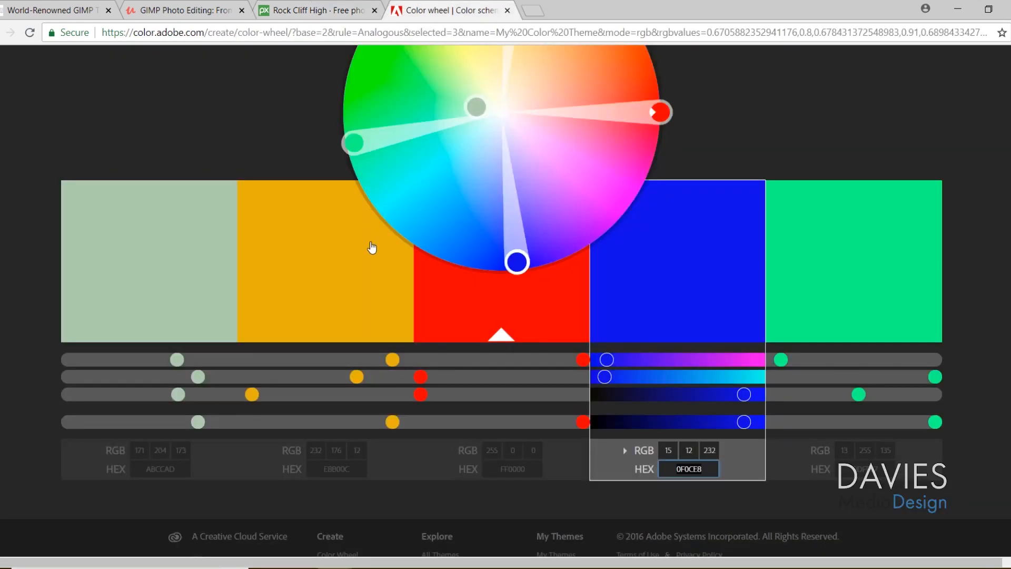
scroll(372, 246, "up", 4)
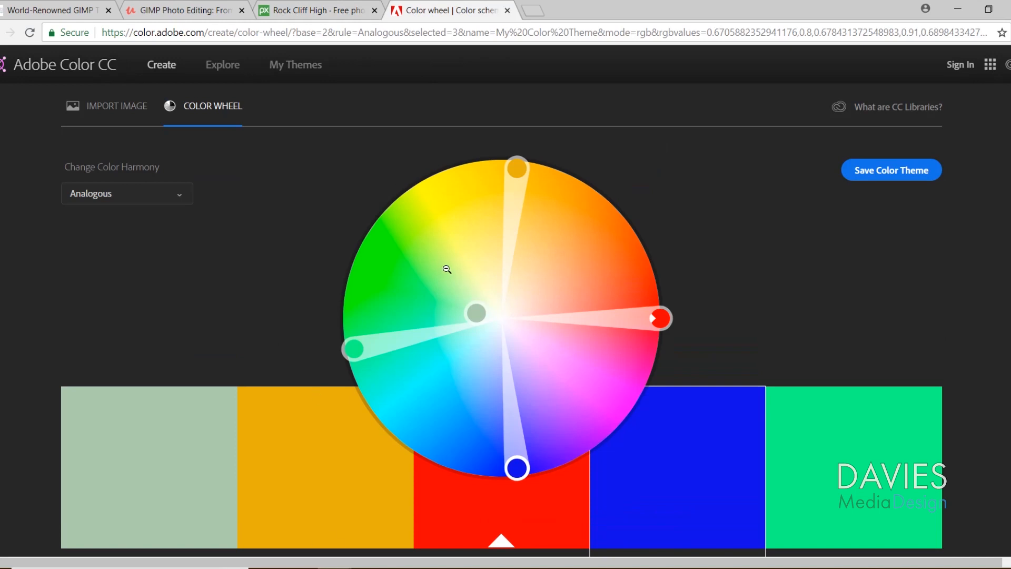
scroll(478, 322, "down", 2)
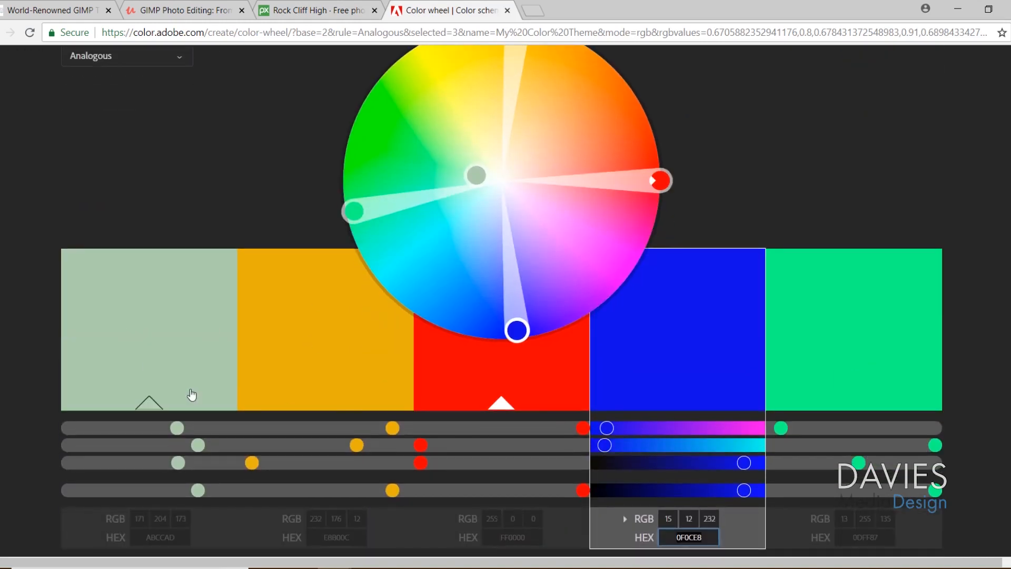
scroll(460, 277, "up", 1)
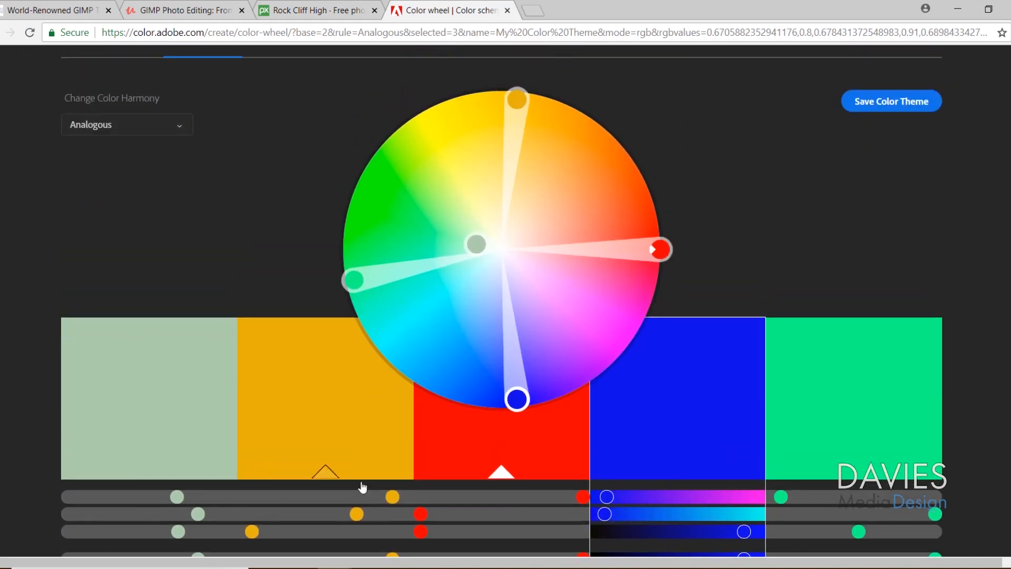
left_click(163, 127)
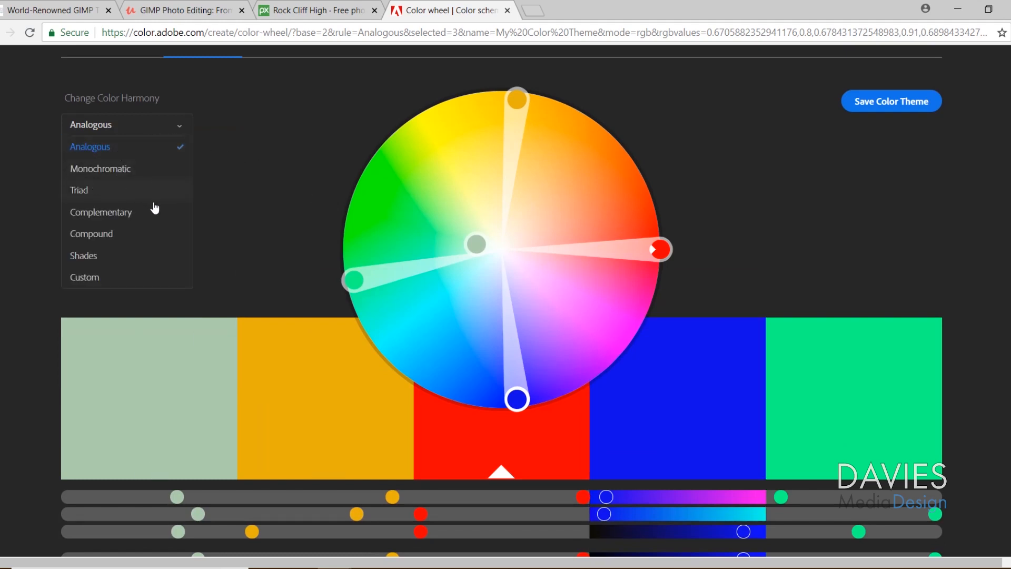
left_click(180, 131)
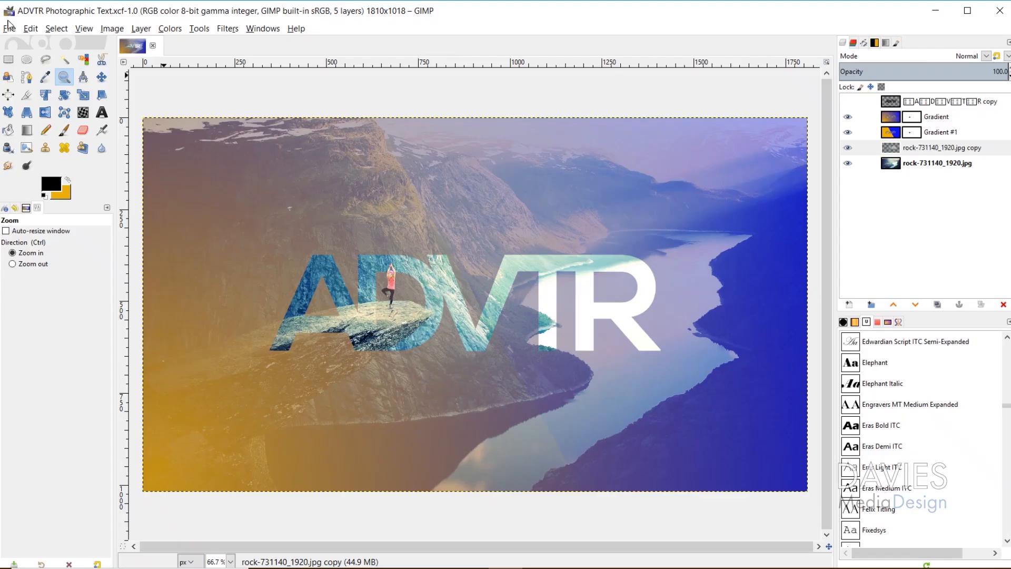
- Switch to GIMP and open the recently used image rock-731140_1920.jpg
left_click(7, 29)
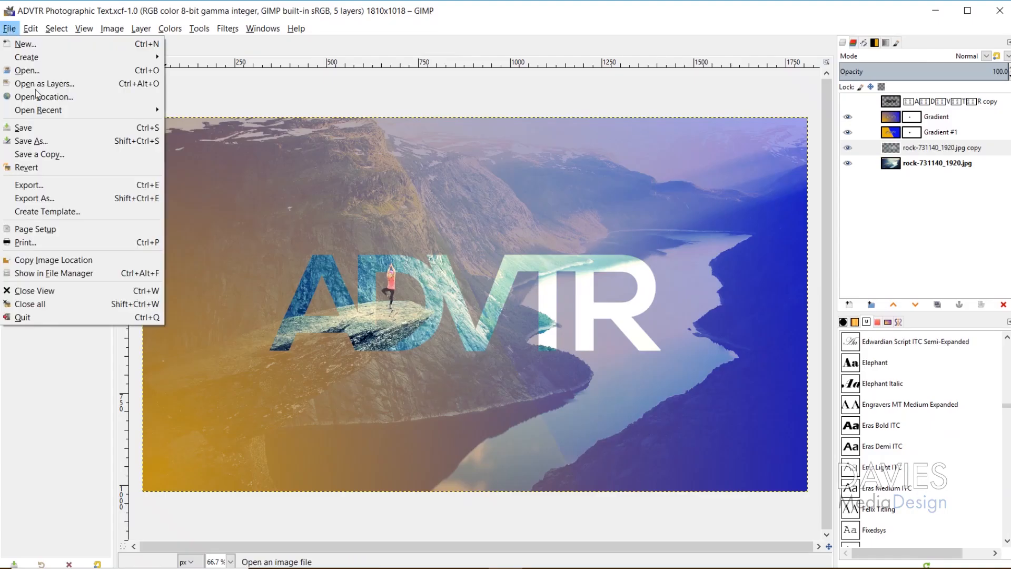
mouse_move(50, 111)
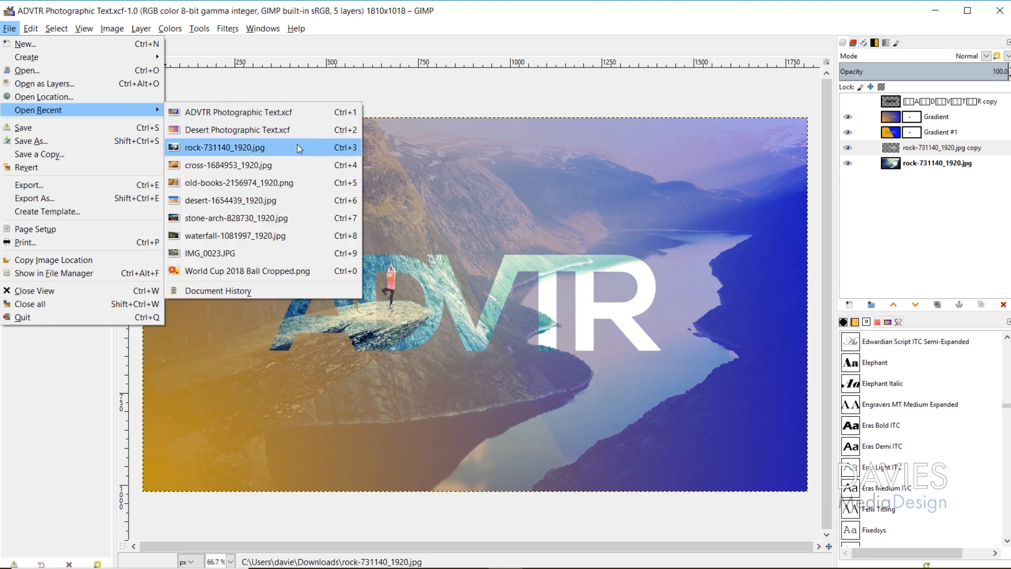
left_click(238, 149)
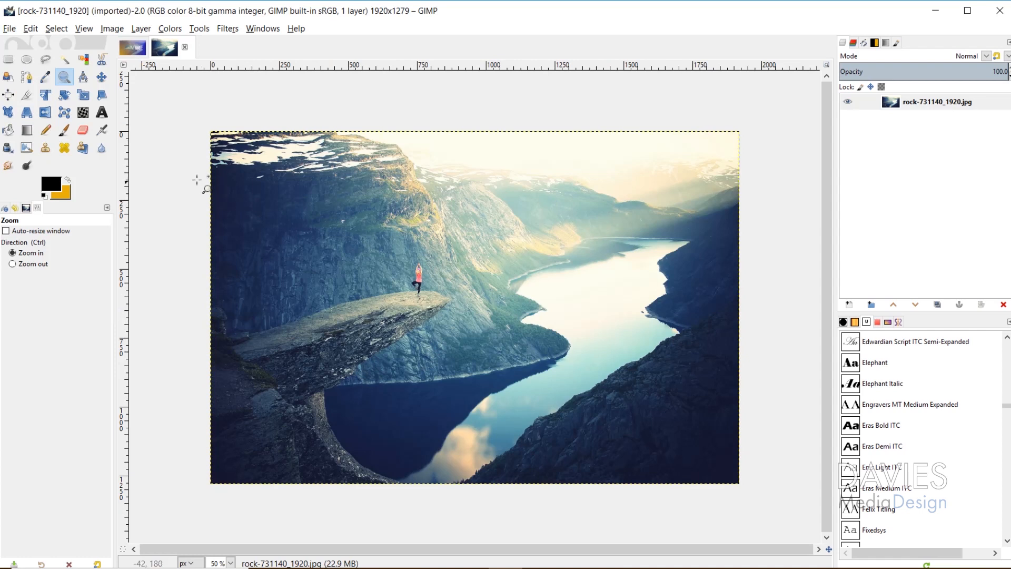
- Frame a crop area of about 1796 × 1010 px on the photo with the aspect ratio fixed at 1920:1080
key("shift+c")
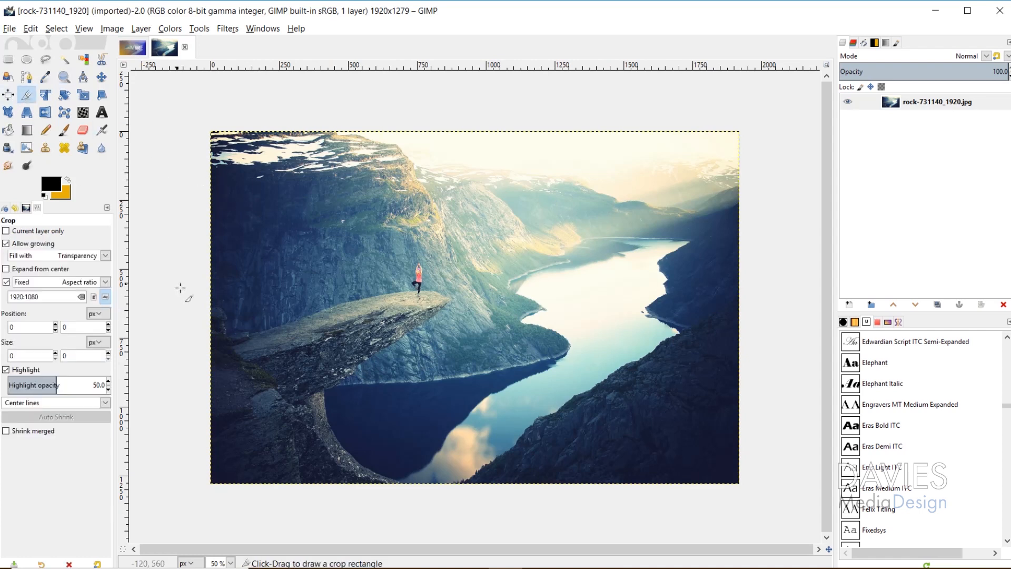
left_click(7, 282)
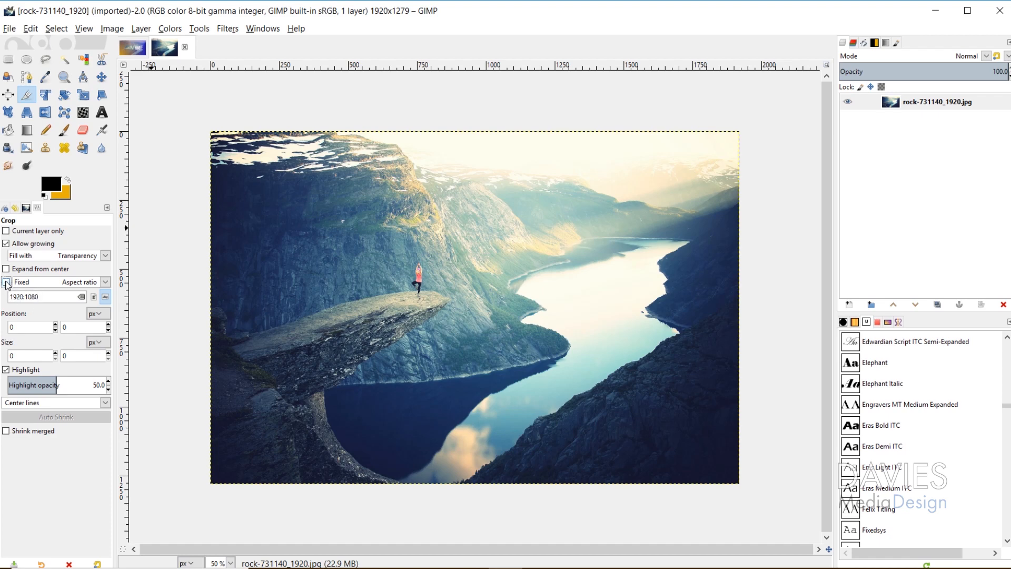
triple_click(38, 296)
type("1920:1080")
left_click_drag(222, 176, 693, 453)
left_click_drag(518, 393, 531, 381)
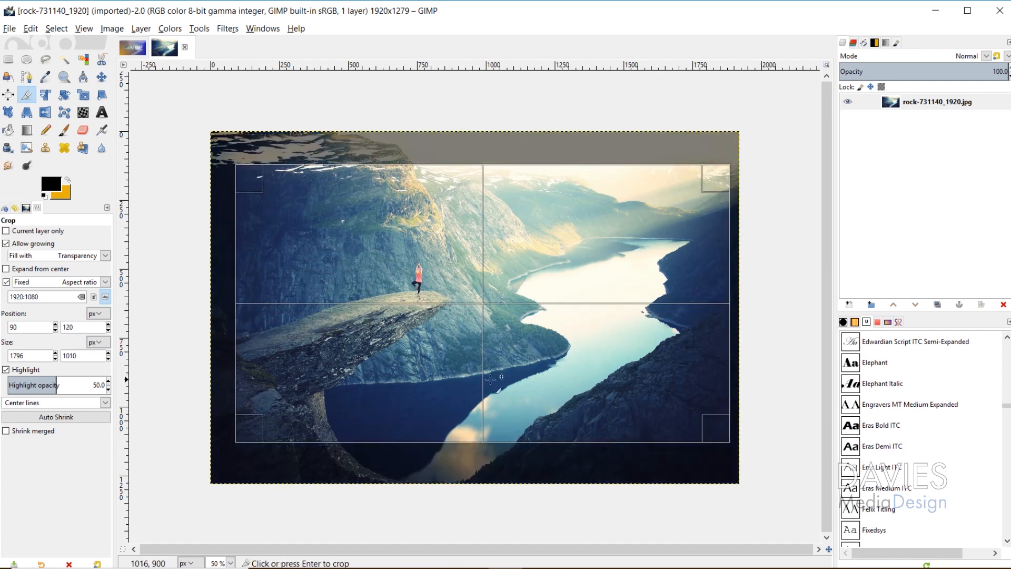
- Keep the center line guides, enlarge and reposition the crop area to about 1864 × 1048 px, and crop the photo
left_click(38, 402)
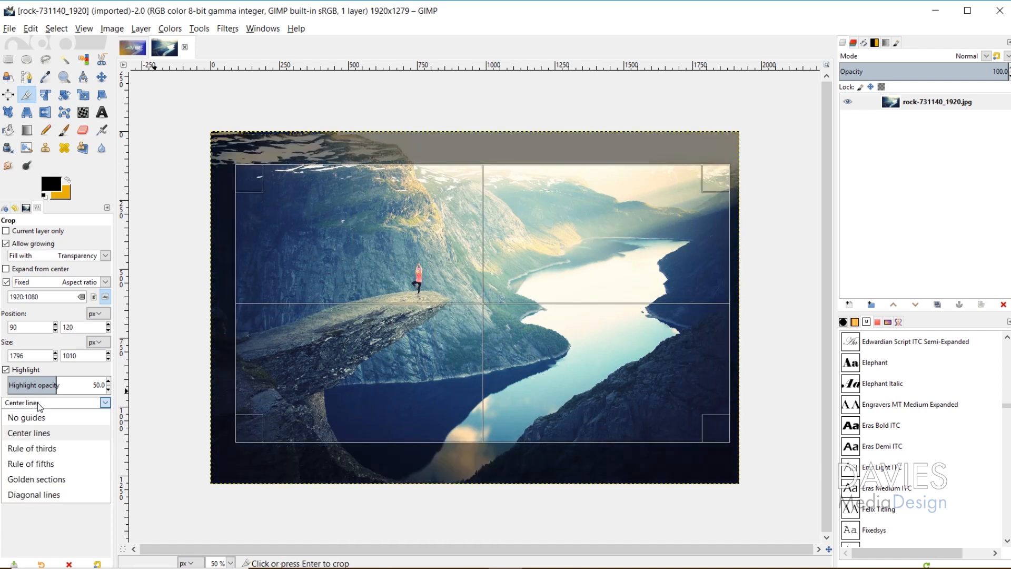
left_click(46, 403)
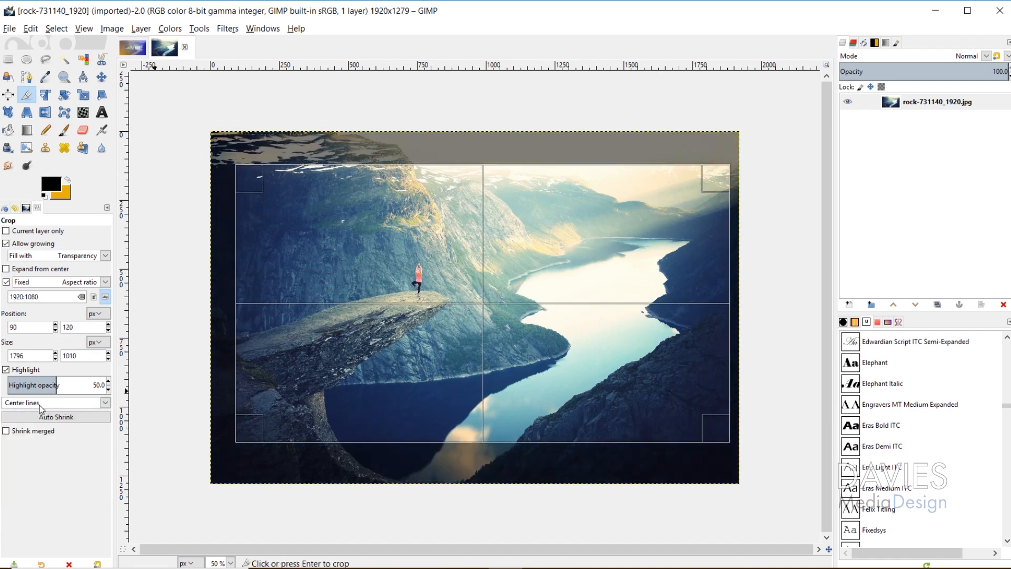
left_click_drag(493, 302, 492, 291)
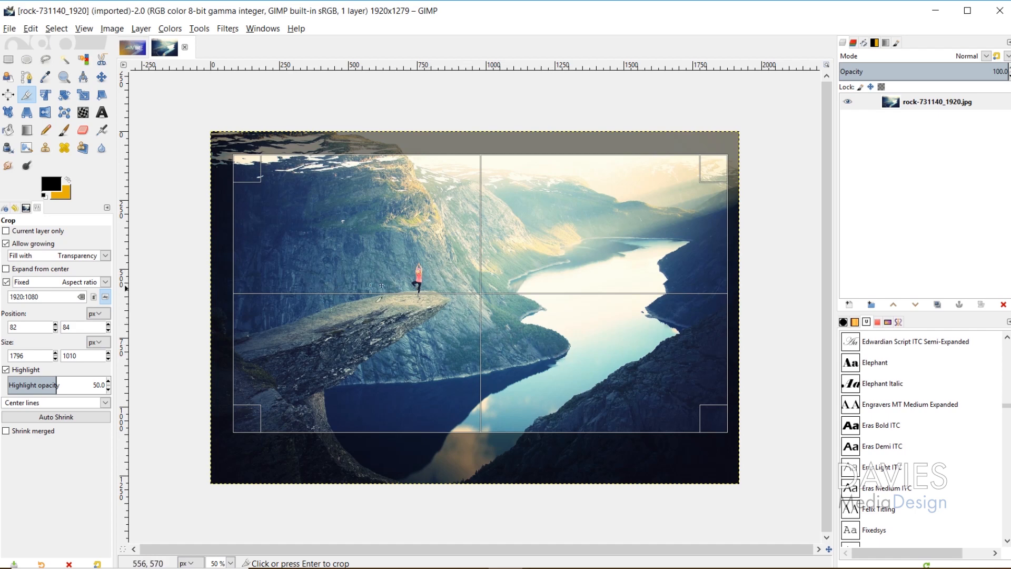
left_click_drag(255, 415, 237, 426)
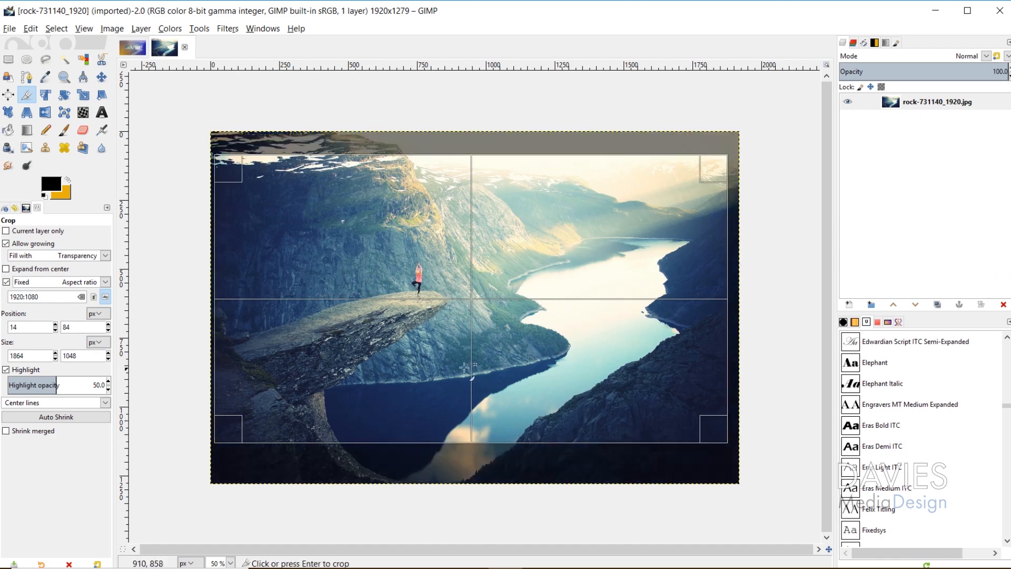
left_click_drag(470, 347, 469, 317)
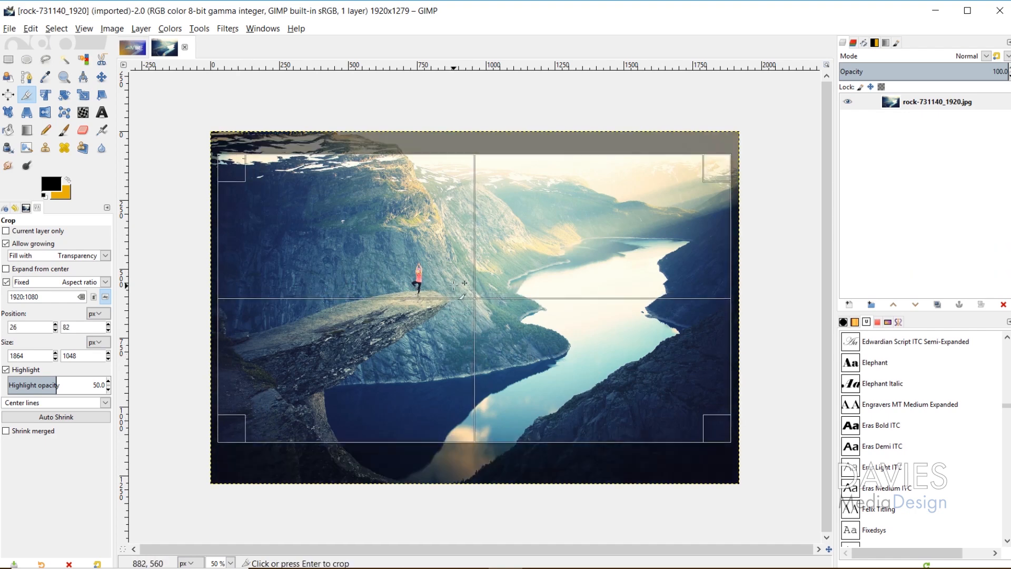
key("Return")
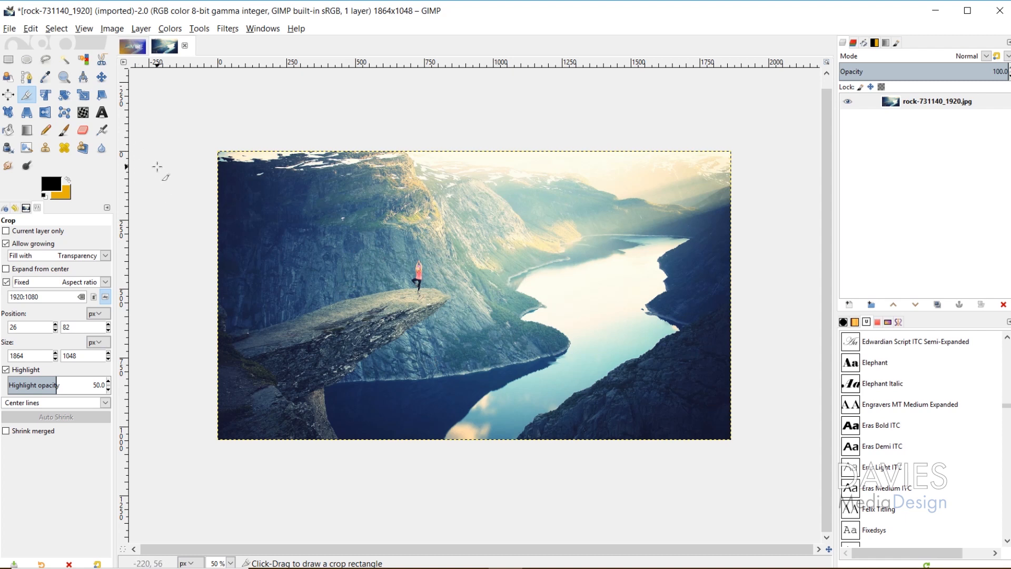
- Pick a grey-green foreground color from the mountainside beside the lake and copy its HTML notation 9dc1a7
left_click(46, 77)
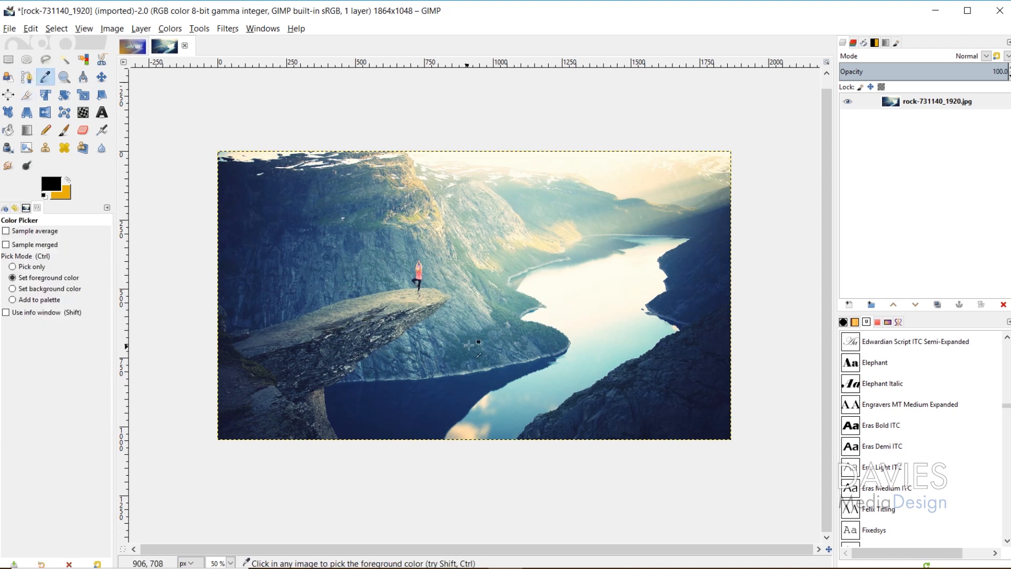
left_click(499, 282)
left_click(52, 191)
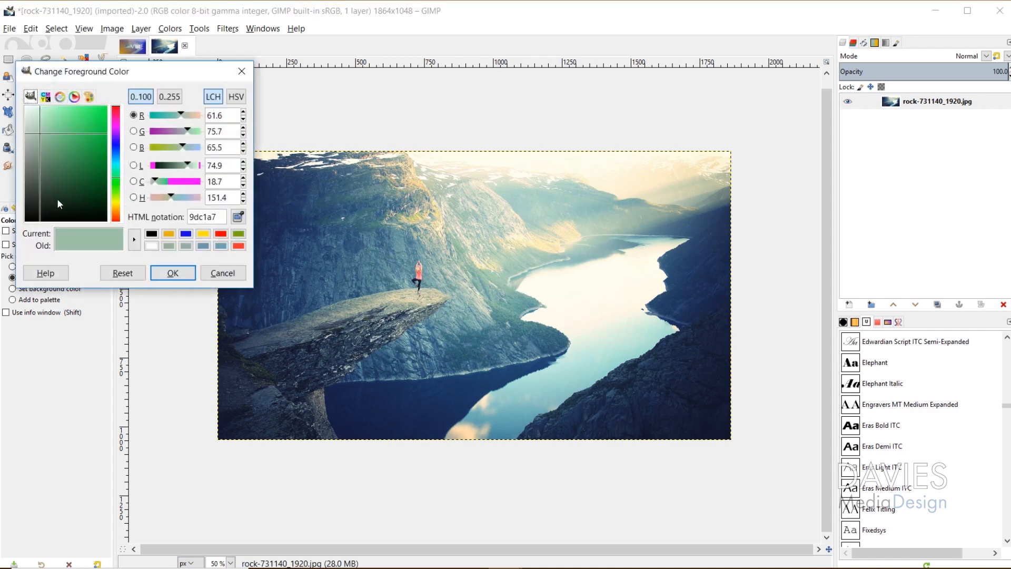
left_click_drag(214, 216, 169, 216)
key("ctrl+c")
- Switch to Adobe Color and set the grey-green swatch's hex code to the copied 9dc1a7
key("alt+Tab")
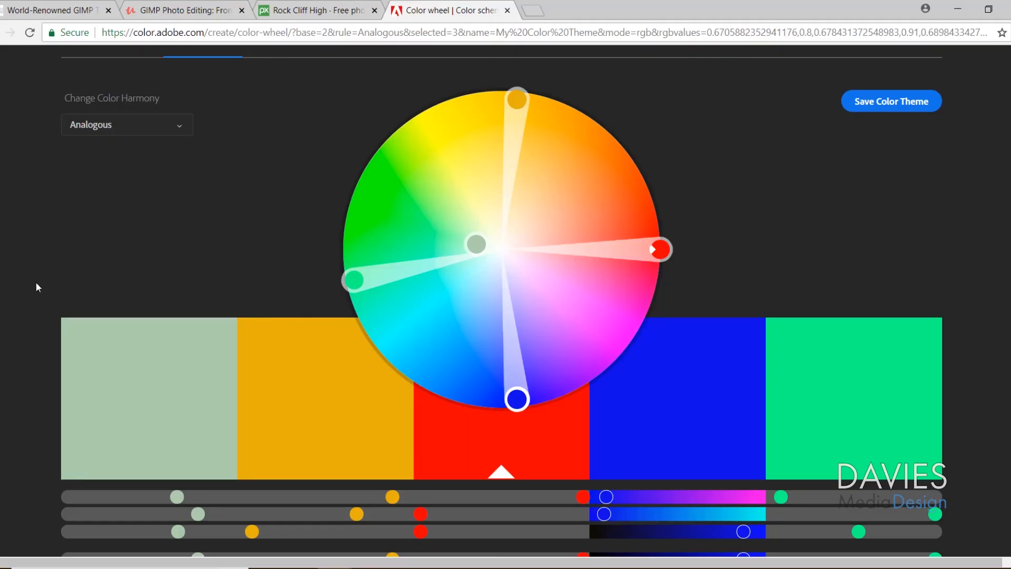
scroll(108, 333, "down", 3)
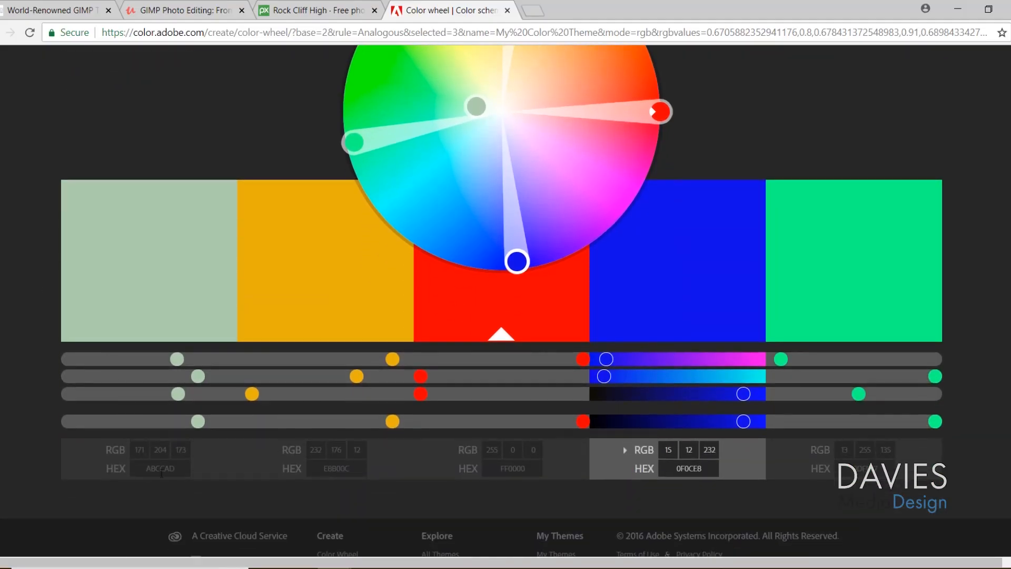
left_click(161, 473)
key("ctrl+v")
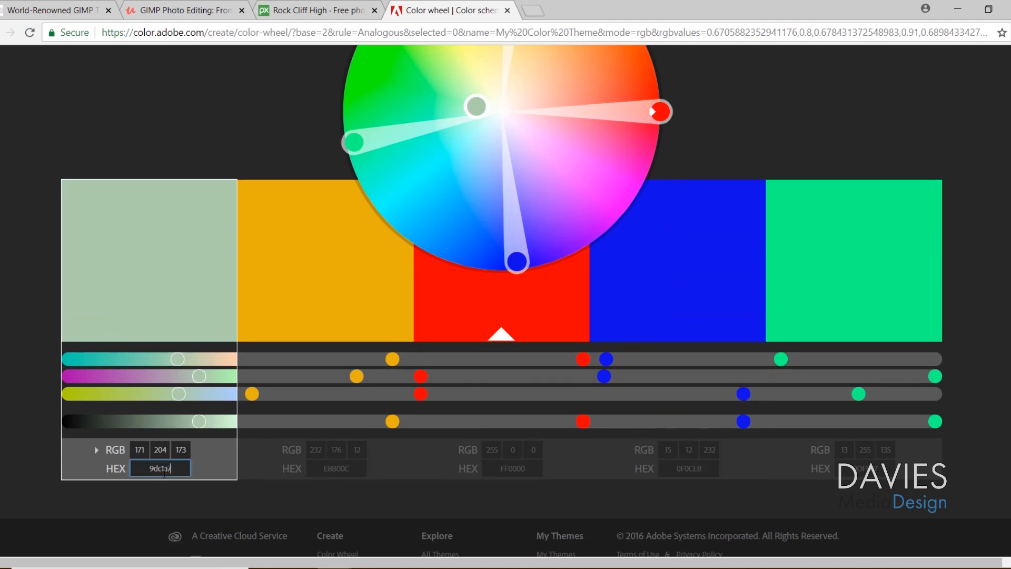
key("Return")
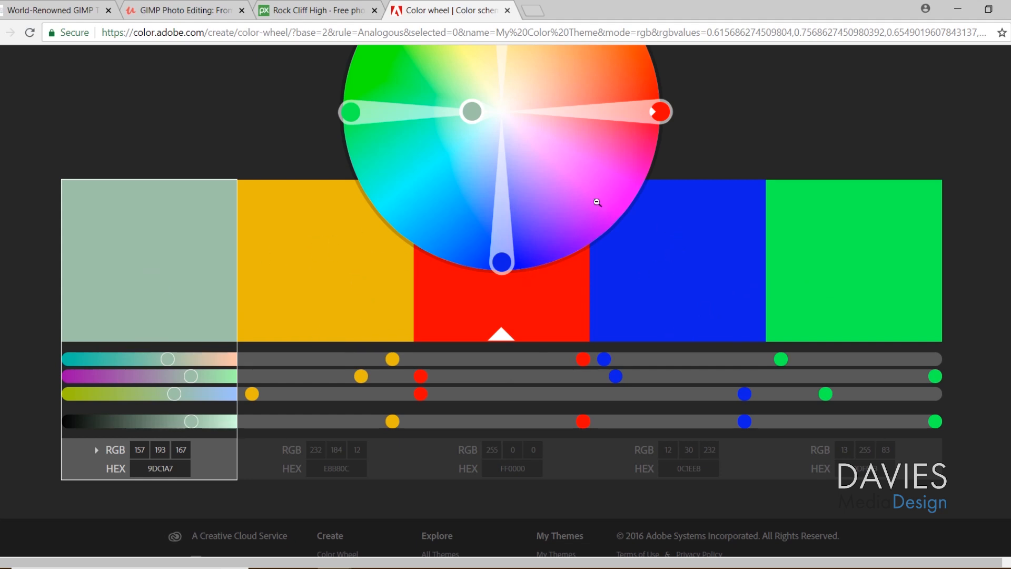
- Copy the yellow swatch's hex code and set the foreground color in GIMP to E8B80C
left_click(337, 467)
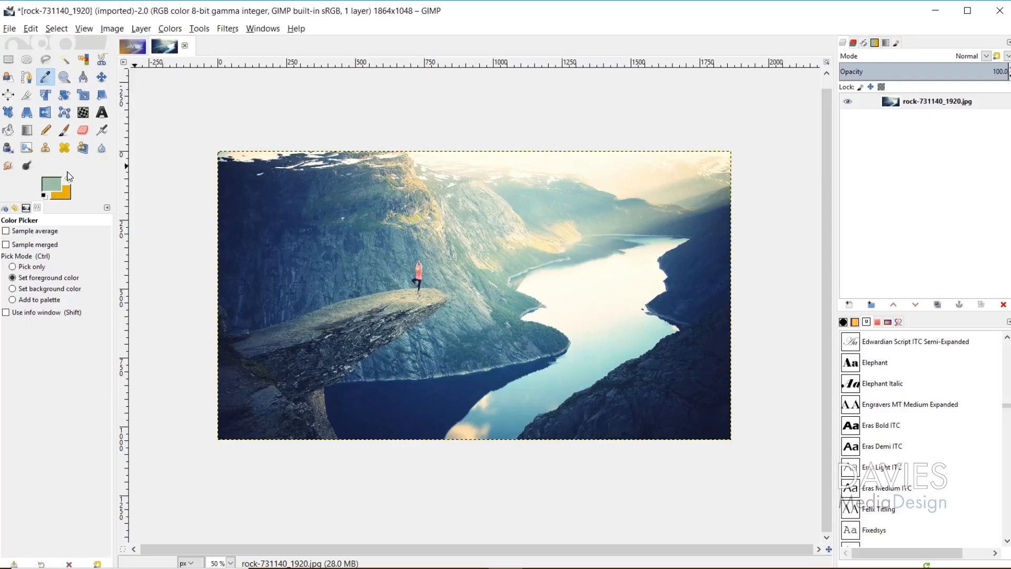
left_click(50, 184)
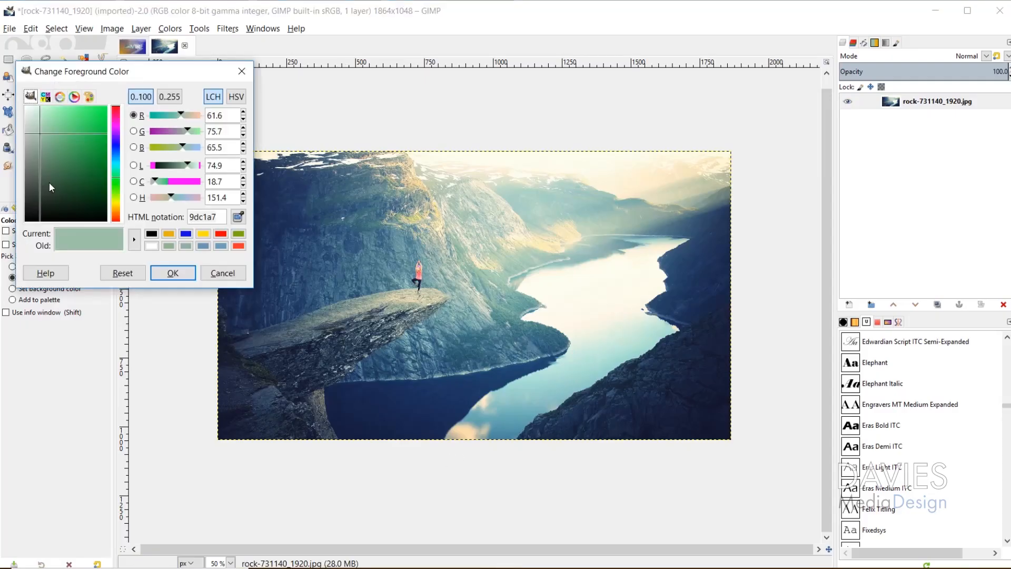
double_click(195, 218)
type("EBB80C")
left_click(173, 273)
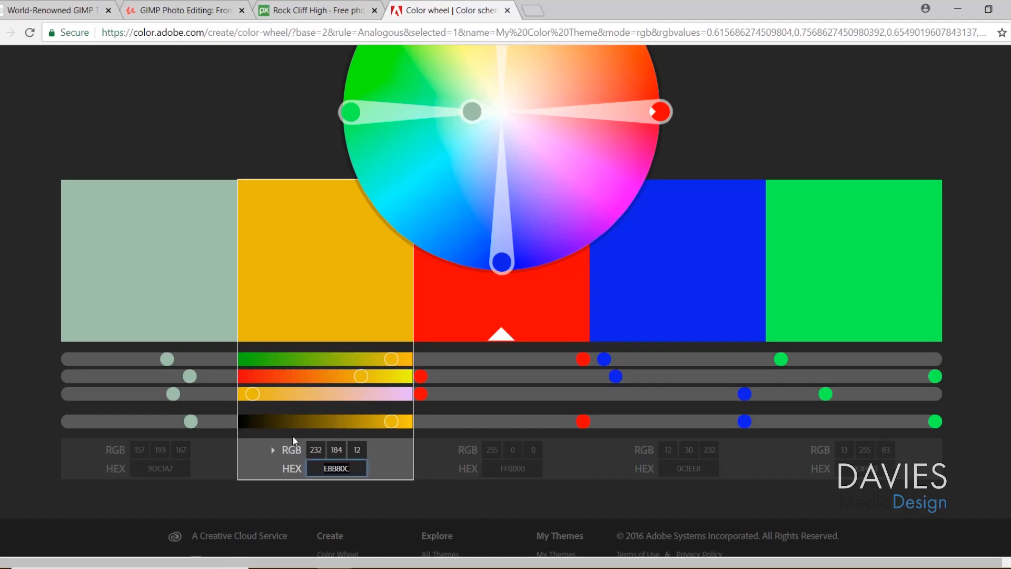
- Copy the blue swatch's hex code from Adobe Color and set the background color in GIMP to 0C1EE8
left_click(698, 468)
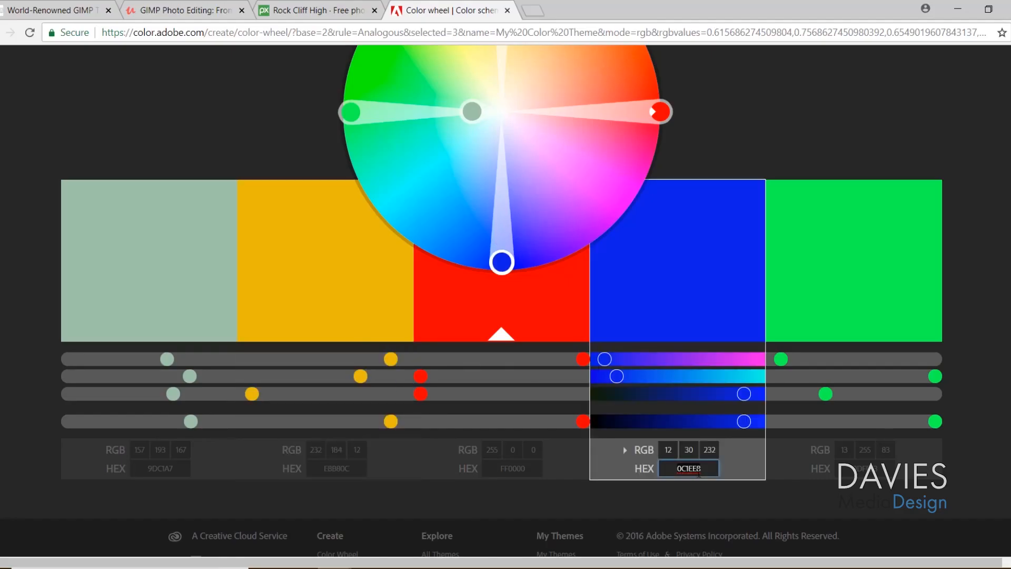
left_click(957, 9)
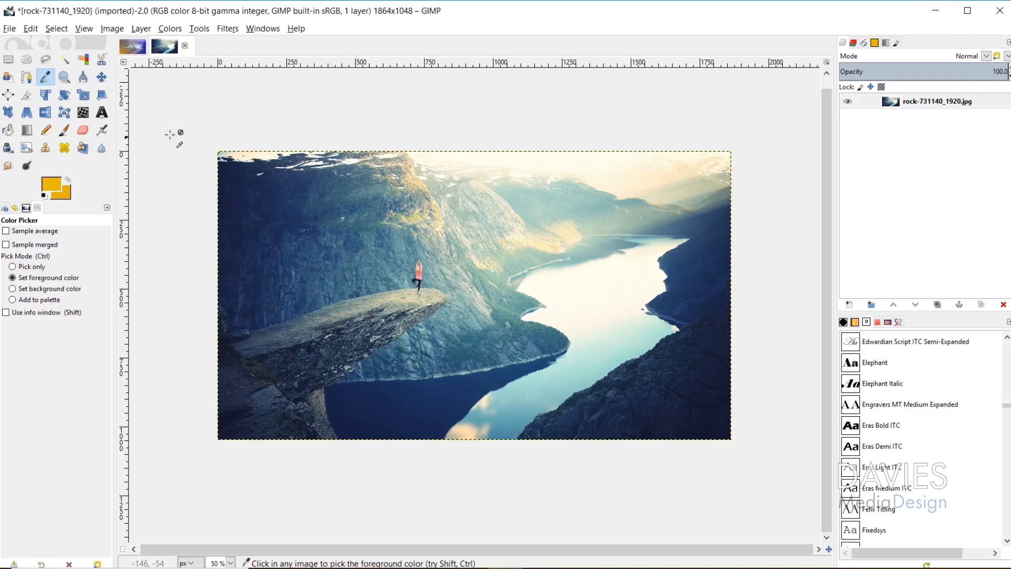
left_click(66, 196)
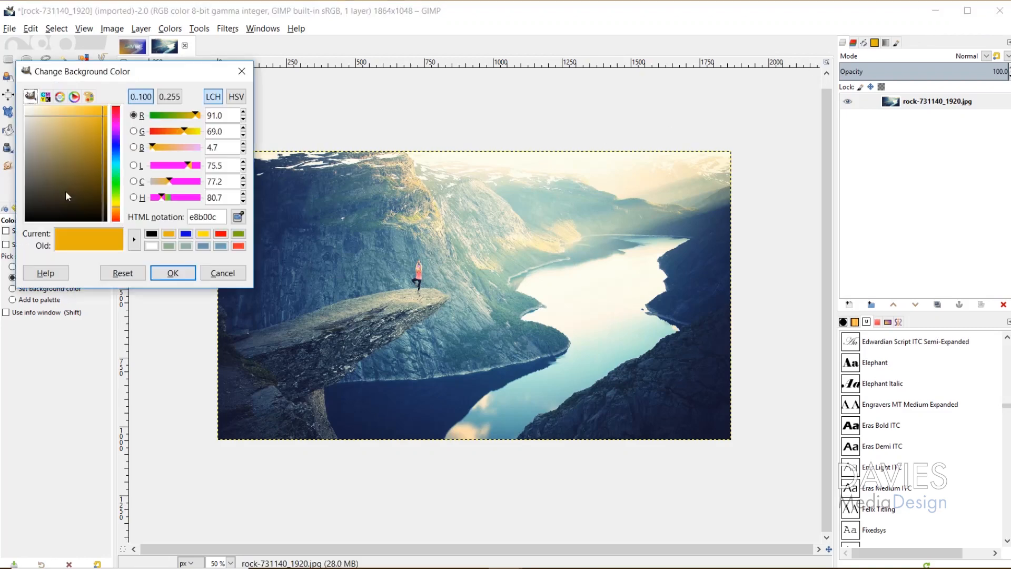
double_click(207, 216)
type("0C1EE8")
left_click(172, 272)
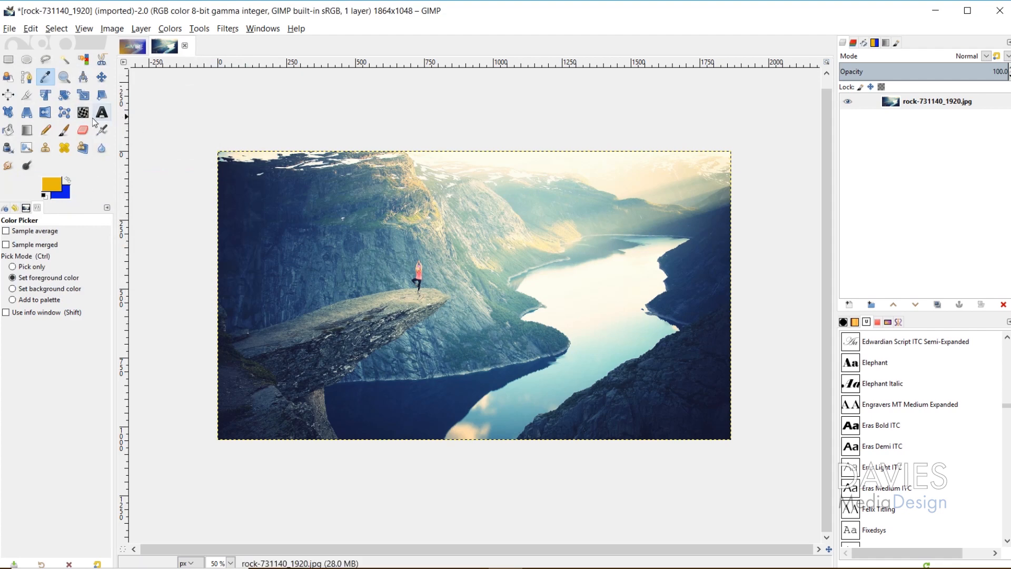
- Set up the Gradient tool with the FG to BG (RGB) gradient and the Linear shape
left_click(27, 130)
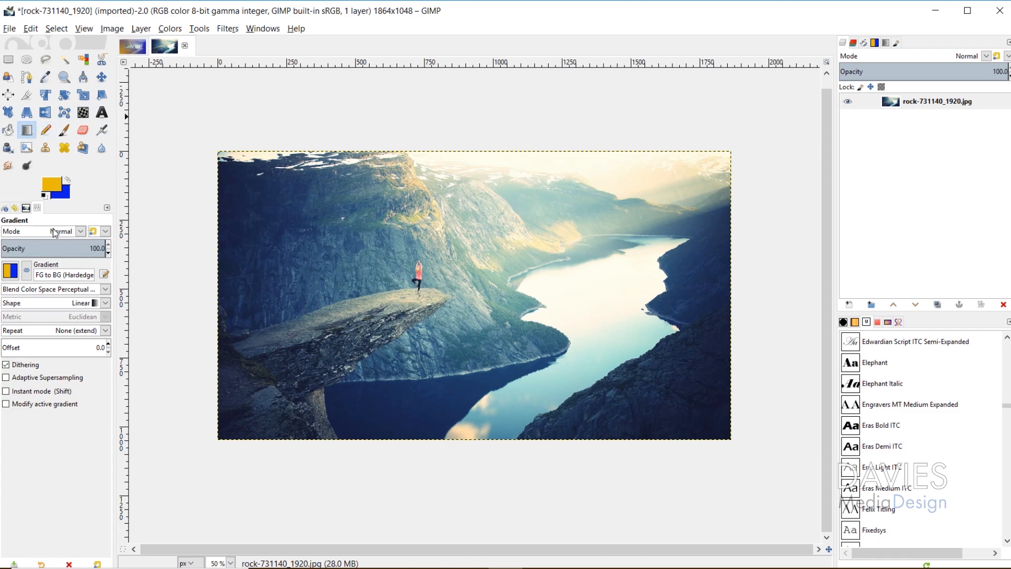
left_click(9, 270)
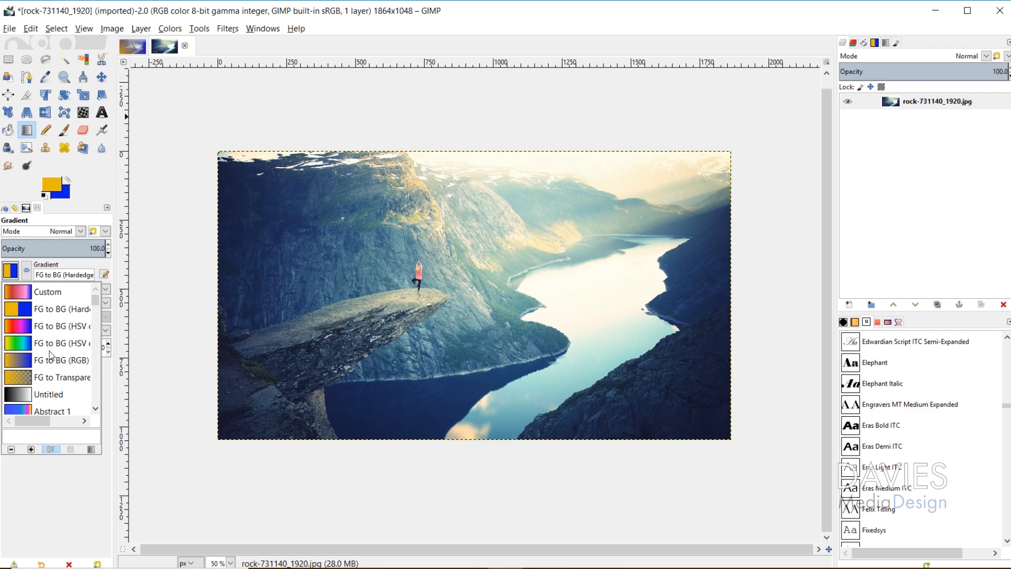
left_click(19, 363)
left_click(65, 304)
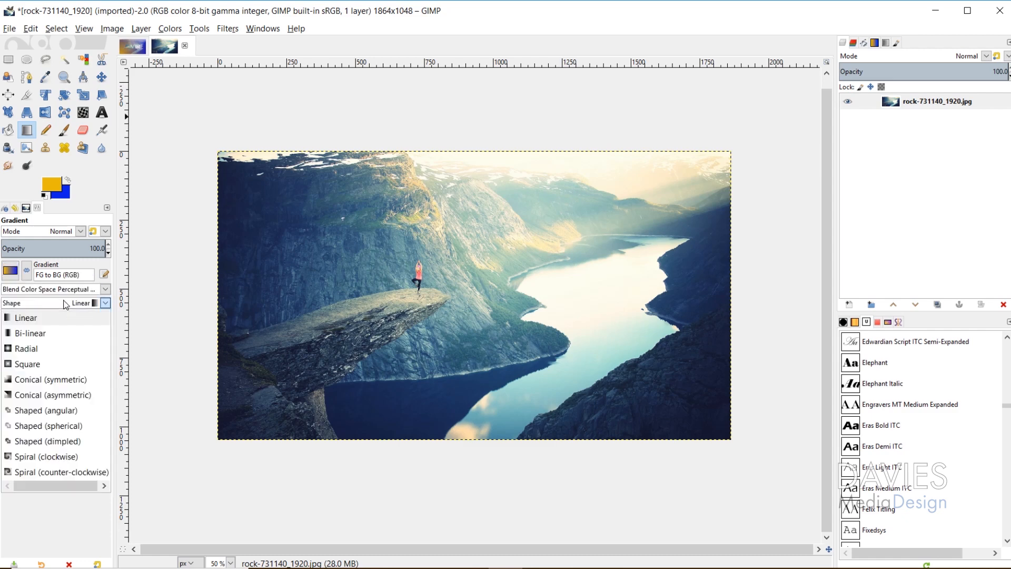
left_click(28, 319)
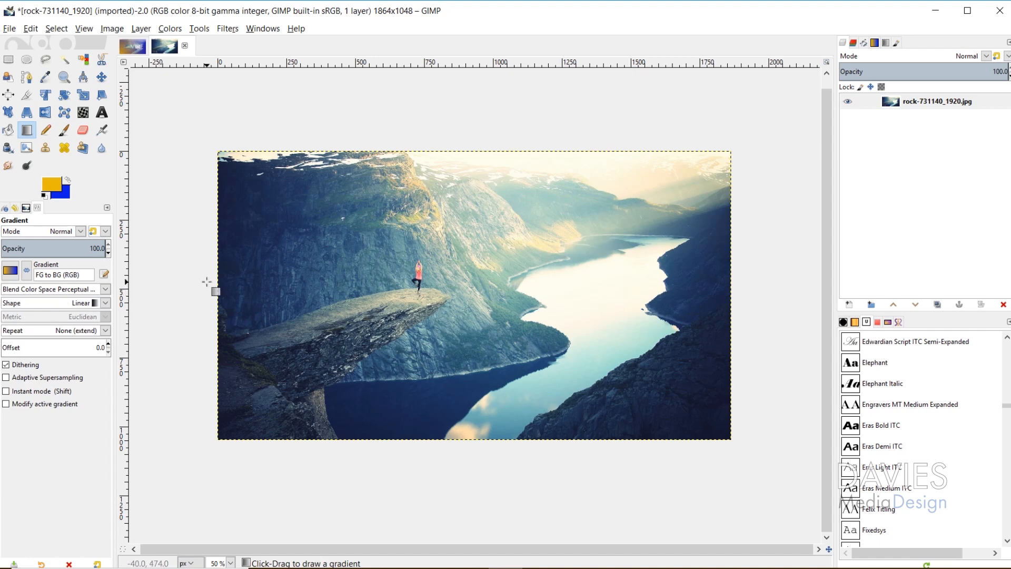
- Create a transparent 1864 × 1048 px layer named Gradient above the photo and lower its opacity to 79.2
left_click(849, 304)
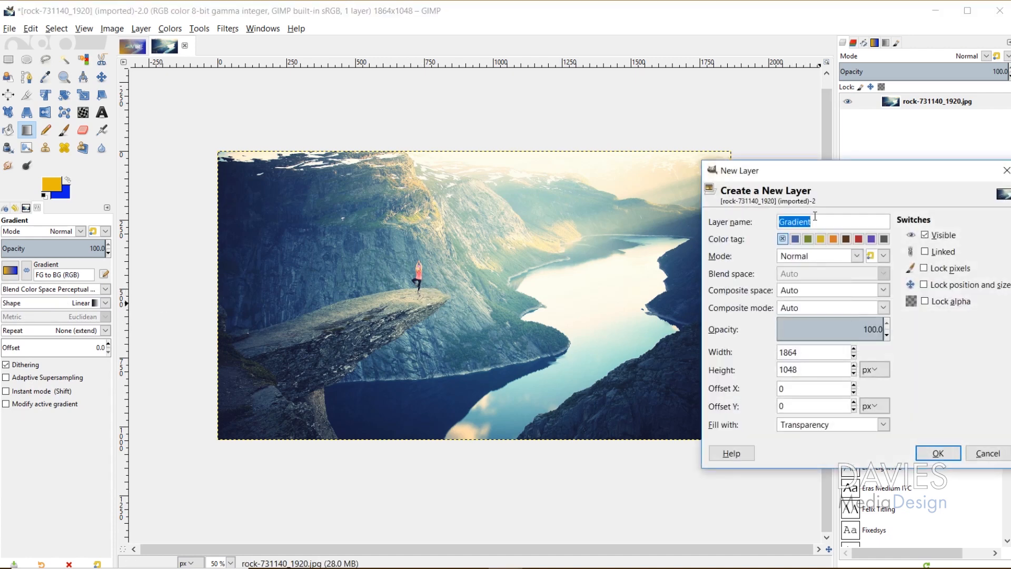
type("G")
left_click(938, 453)
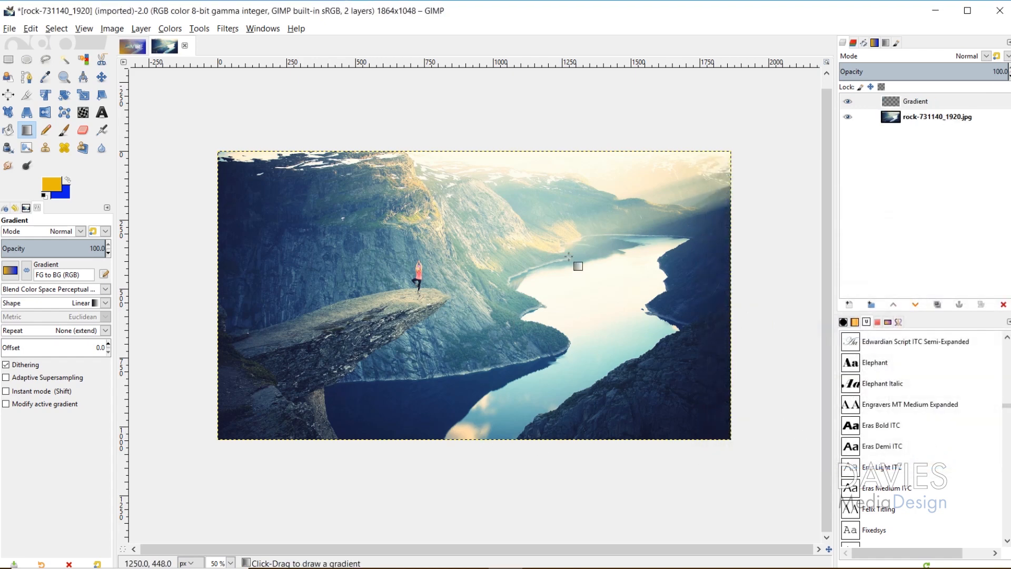
left_click(891, 103)
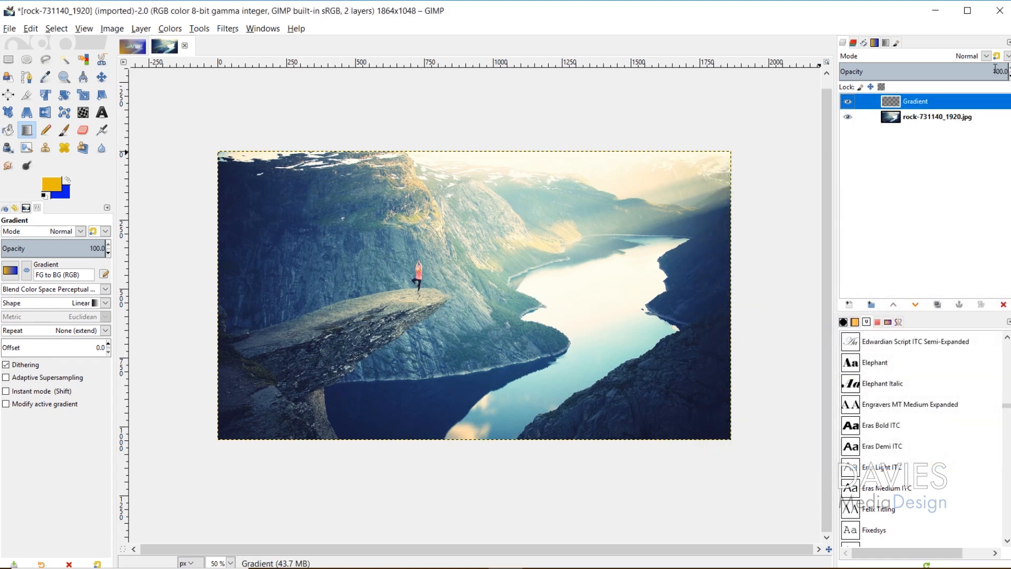
left_click_drag(995, 69, 971, 69)
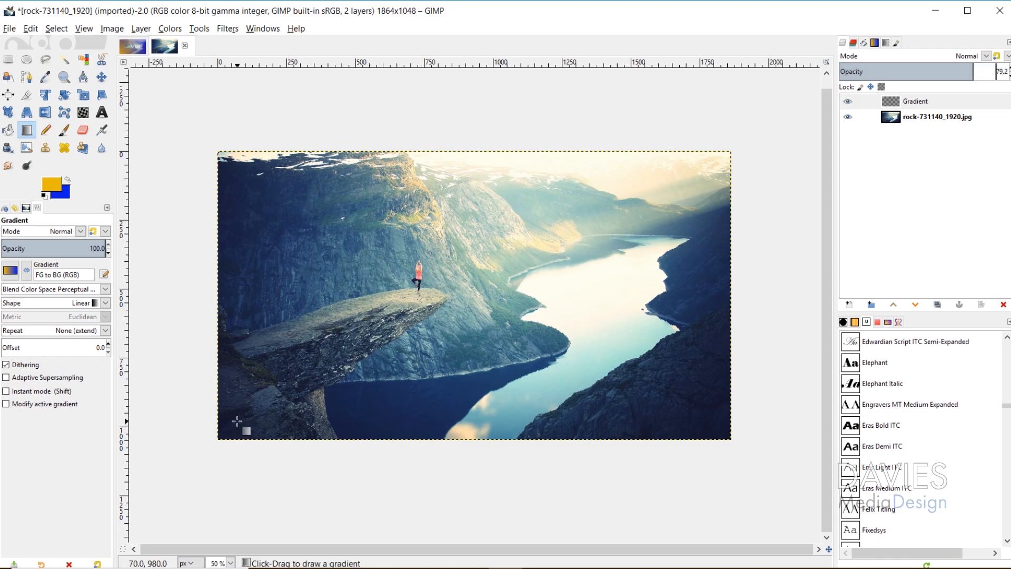
- Draw a yellow-to-blue gradient from the image's lower-left corner, about (8, 1034), to its upper-right corner, about (1842, 6)
left_click_drag(230, 426, 725, 152)
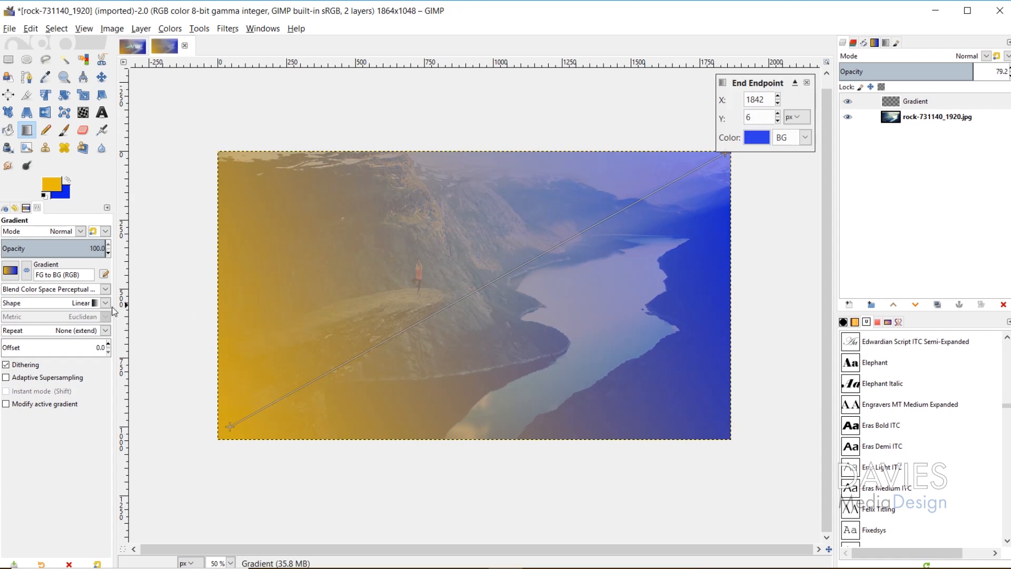
left_click(27, 271)
left_click(27, 271)
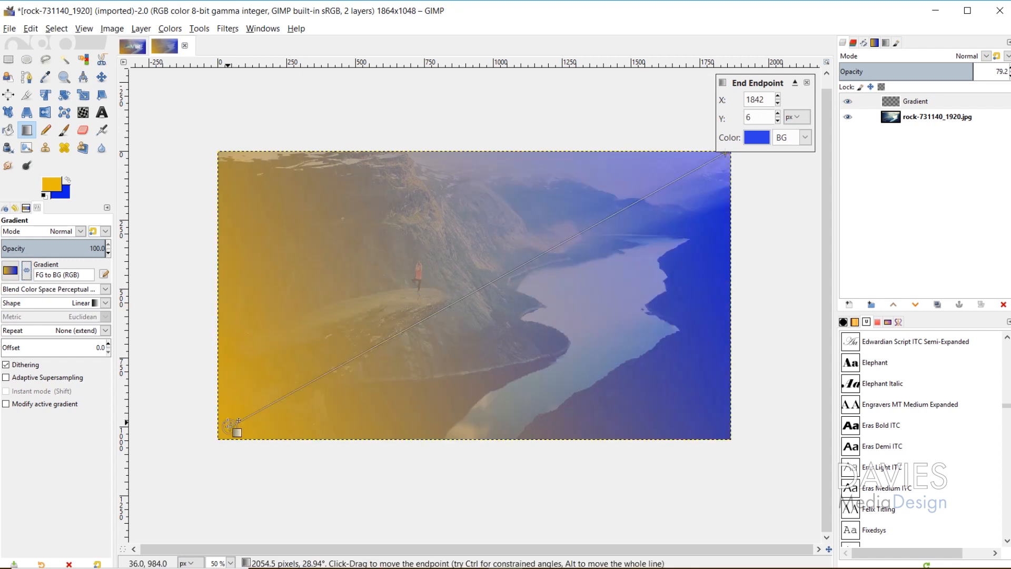
mouse_move(230, 427)
left_mouse_down()
mouse_move(344, 393)
mouse_move(250, 418)
mouse_move(226, 444)
mouse_move(220, 435)
left_mouse_up()
- Try the Radial shape on the gradient and return it to Linear
left_click(102, 302)
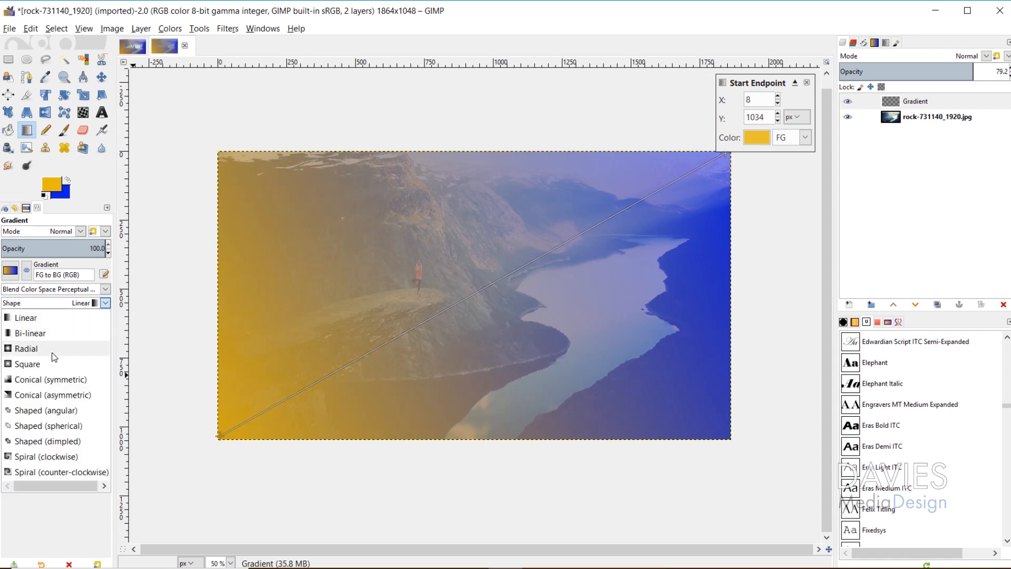
left_click(54, 360)
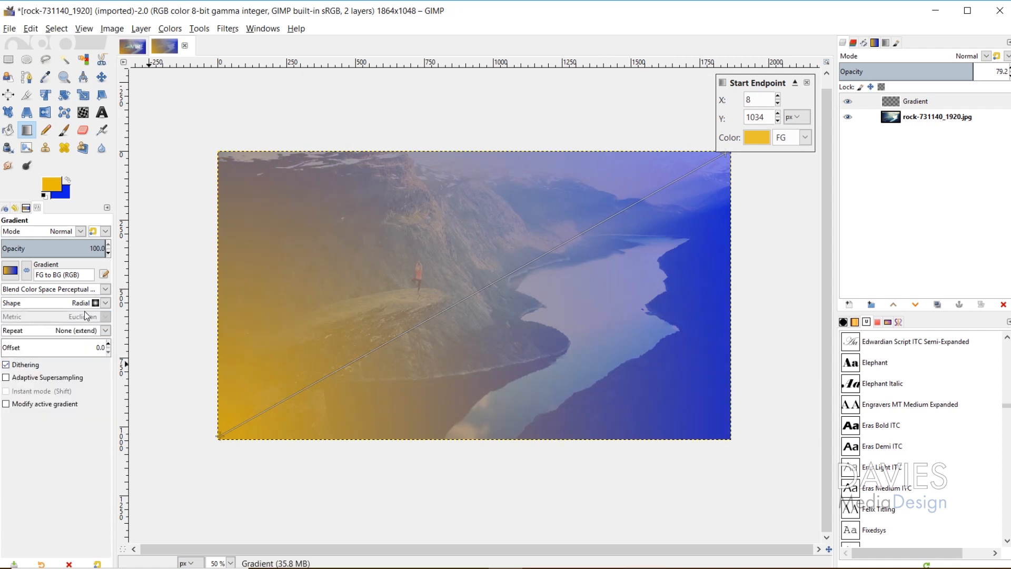
left_click(105, 303)
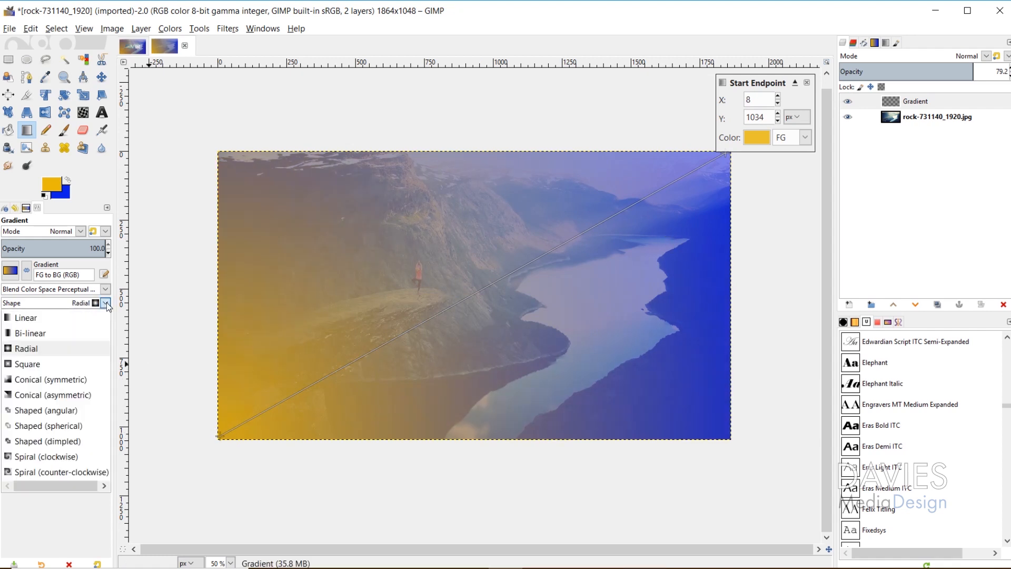
left_click(46, 319)
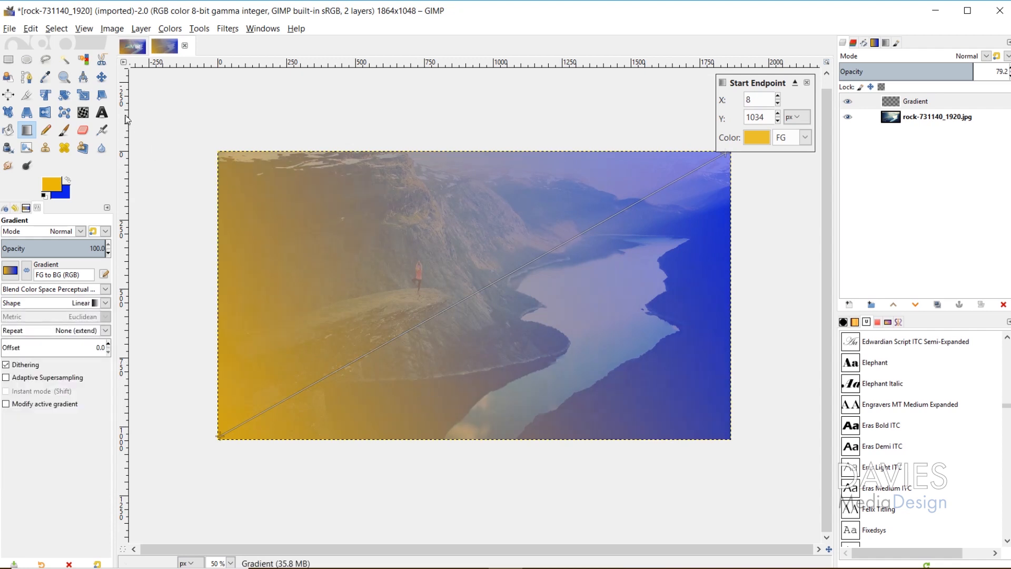
- Commit the gradient, and hide and show the Gradient layer to compare it with the original photo
left_click(101, 77)
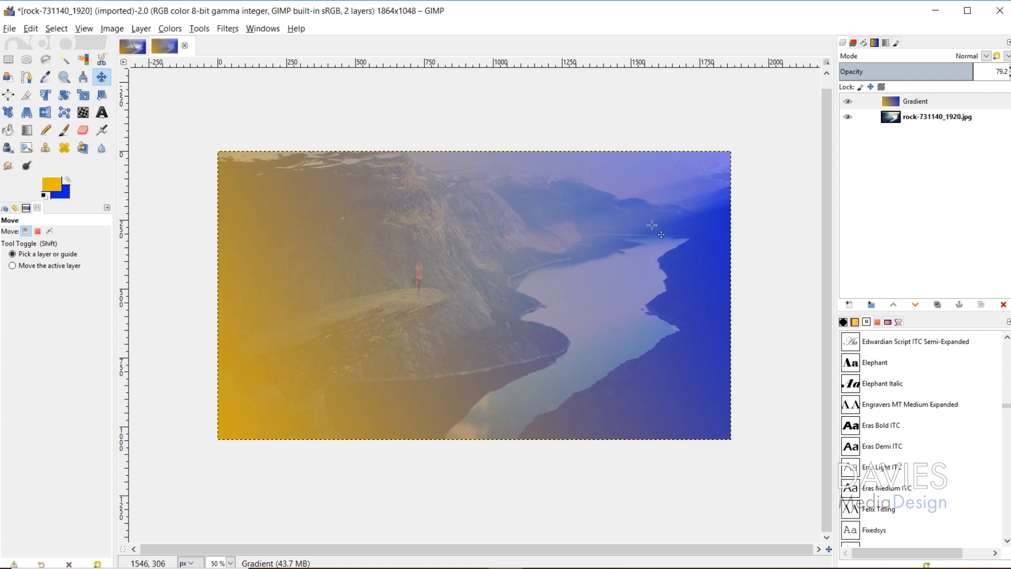
left_click(847, 101)
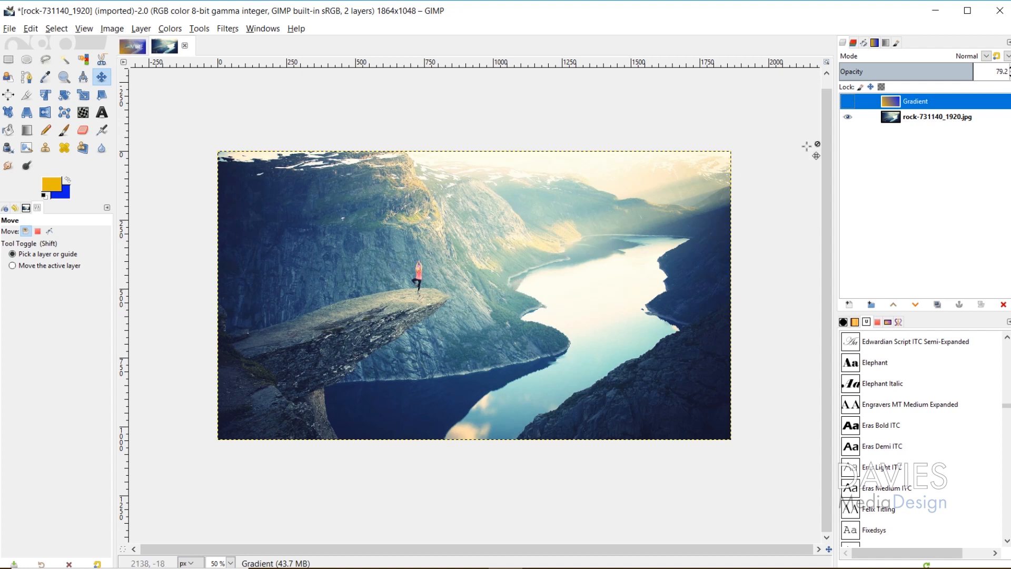
left_click(848, 102)
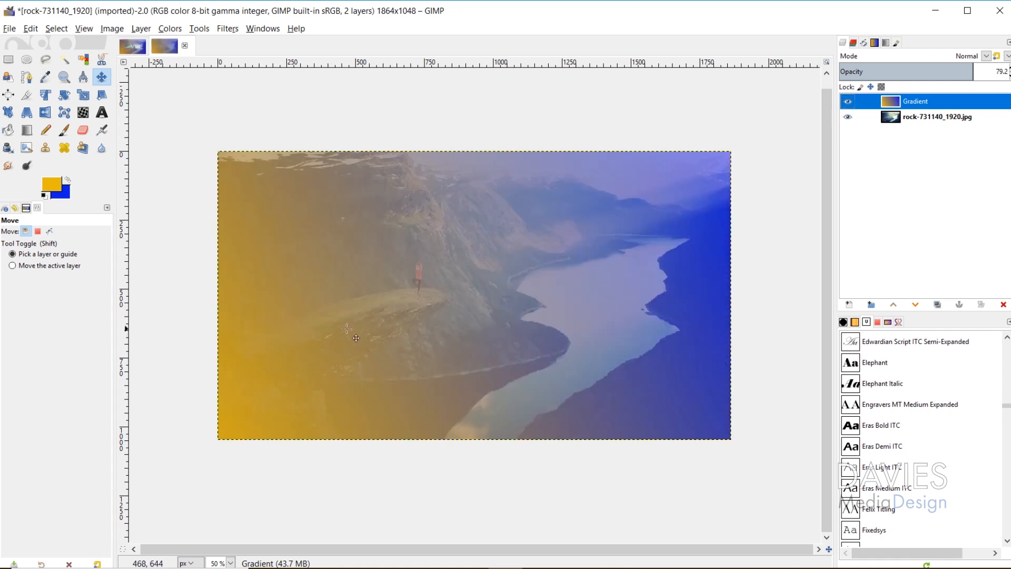
left_click(605, 248)
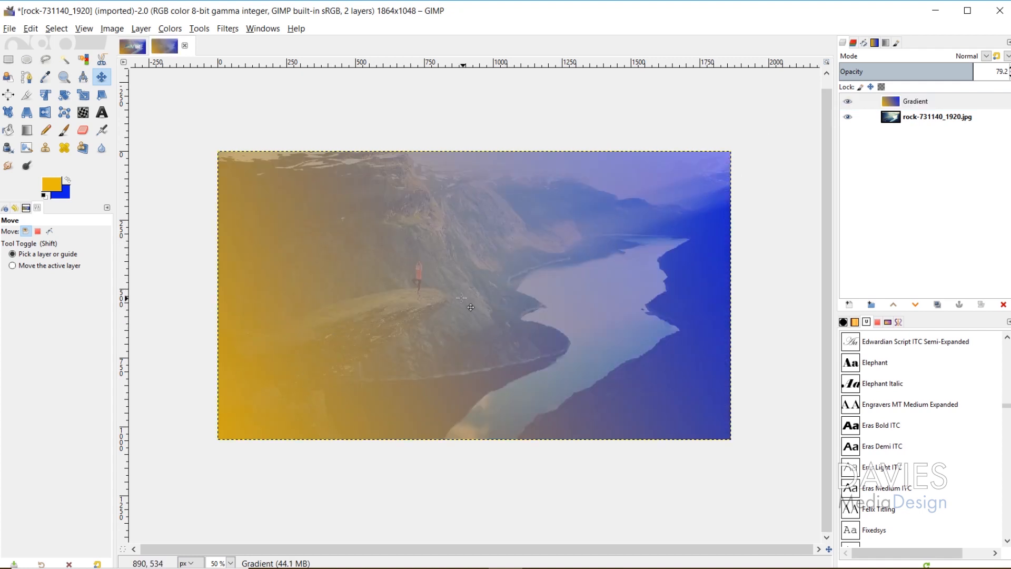
- Add the text ADVTR across the middle of the image and set its font to Nexa Bold
left_click(102, 112)
left_click(359, 258)
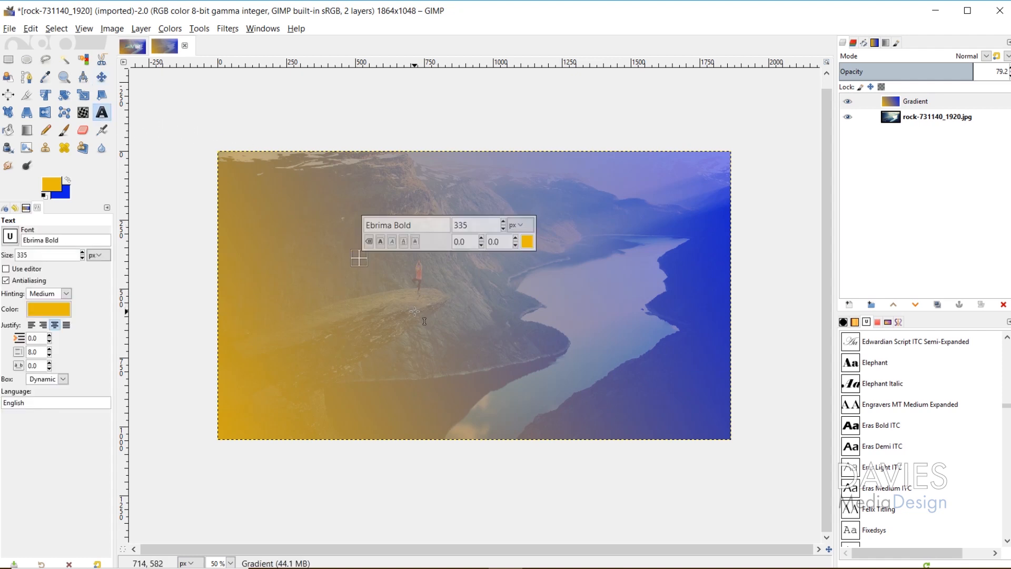
type("ADVTR")
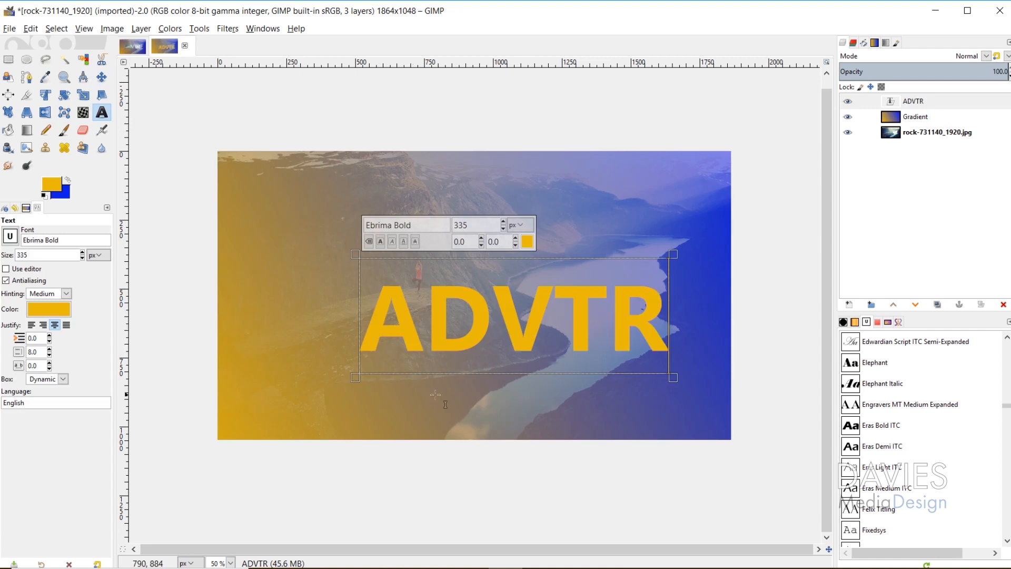
triple_click(56, 244)
type("Nexa")
left_click(53, 255)
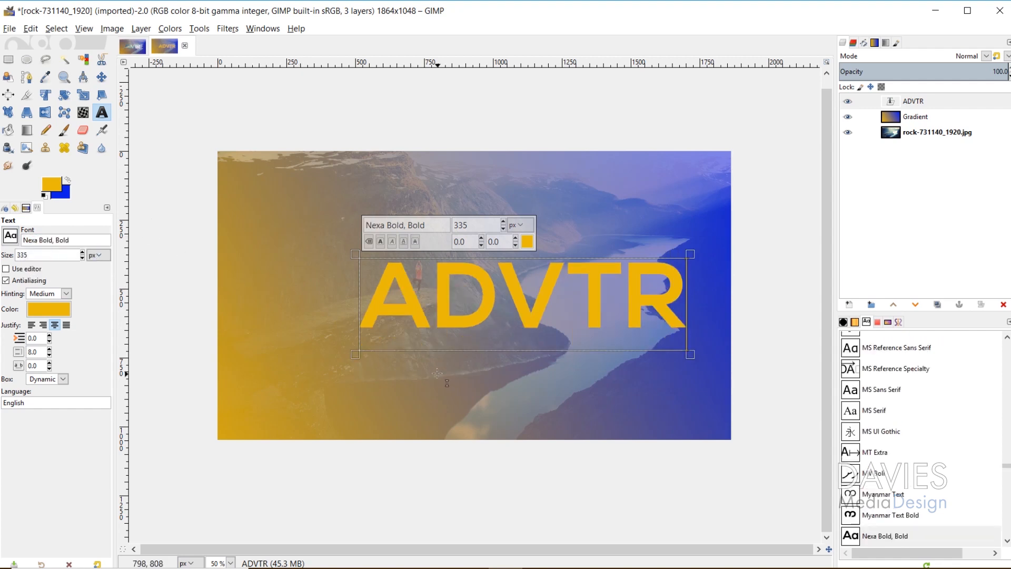
- Tighten the kerning of all the ADVTR letters to -35 and widen the text box slightly on its right side
double_click(502, 290)
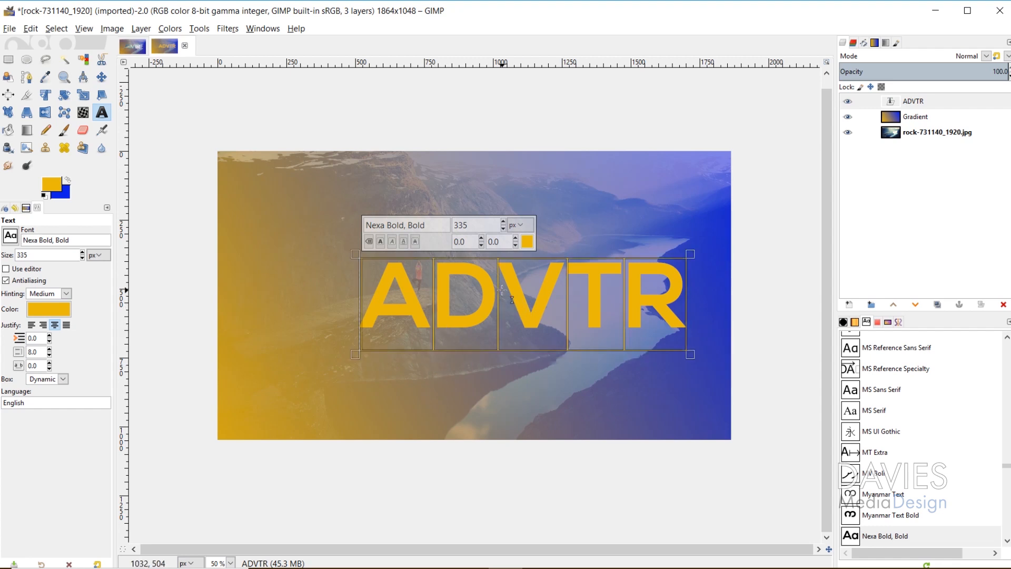
left_click(514, 245)
left_click(515, 244)
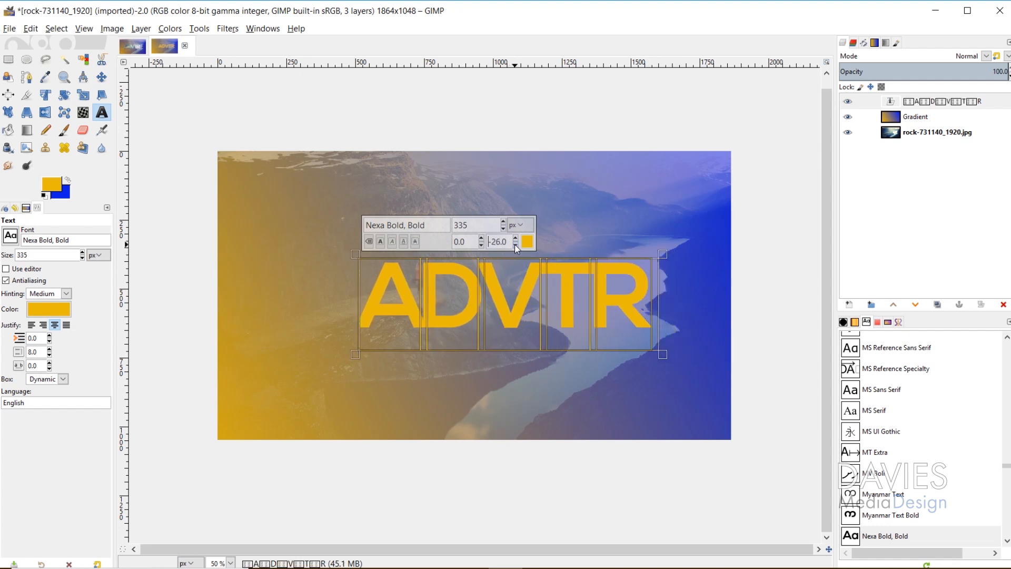
left_click(515, 245)
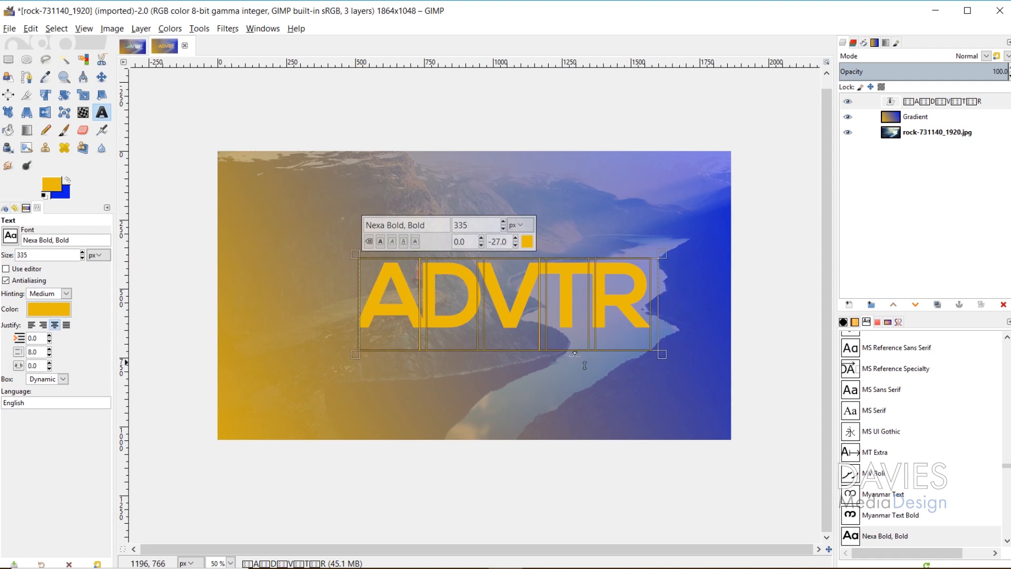
left_click(669, 337)
left_click_drag(669, 303, 693, 301)
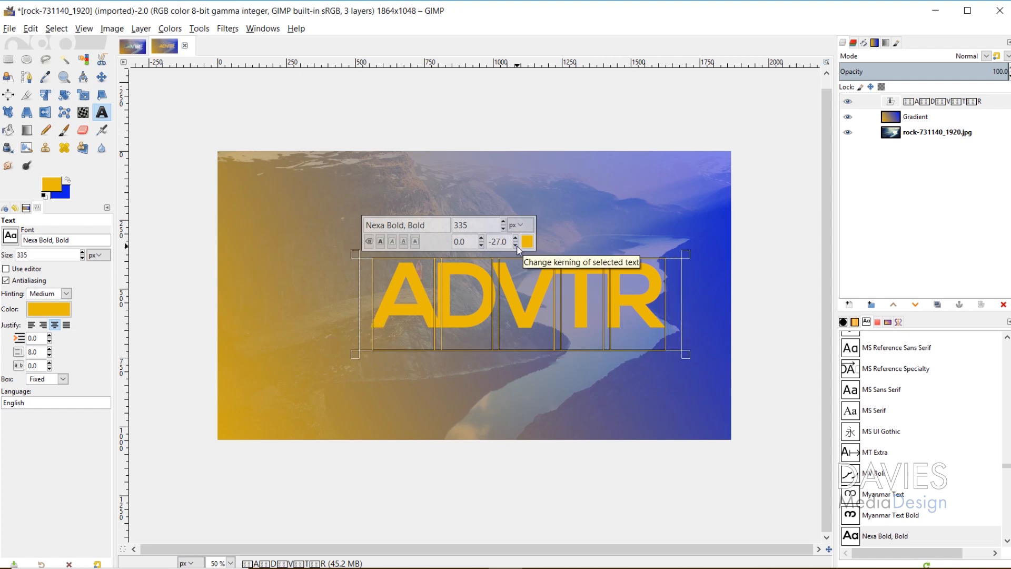
scroll(518, 244, "down", 9)
scroll(518, 241, "up", 1)
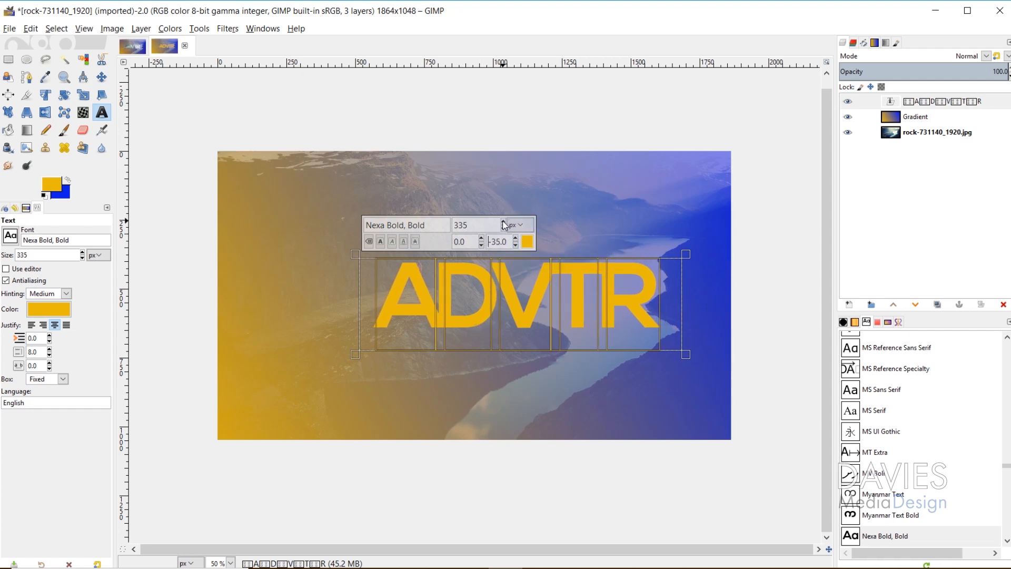
- Enlarge the selected ADVTR text to 380 px
scroll(504, 224, "up", 20)
scroll(504, 225, "up", 20)
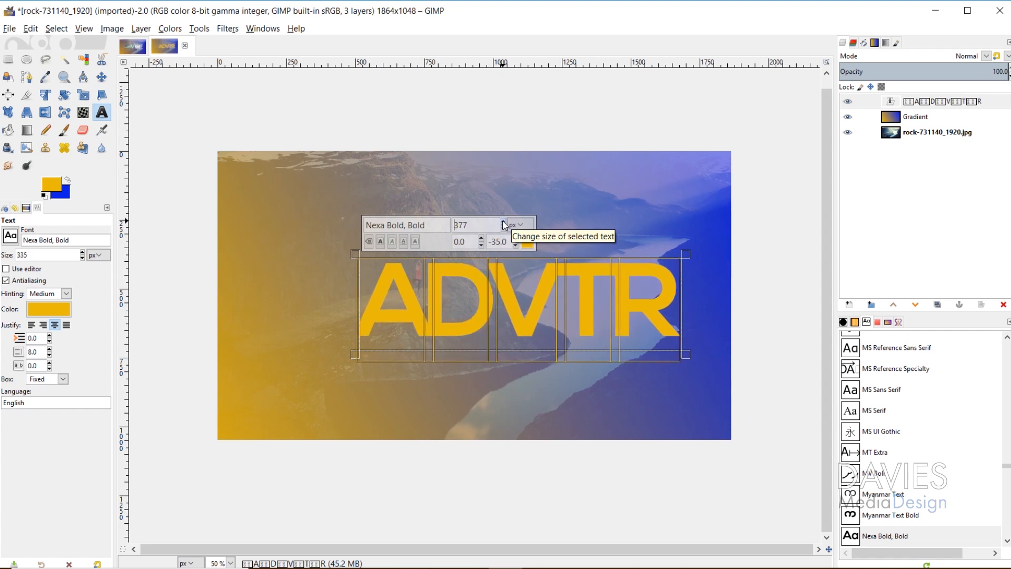
left_click(504, 230)
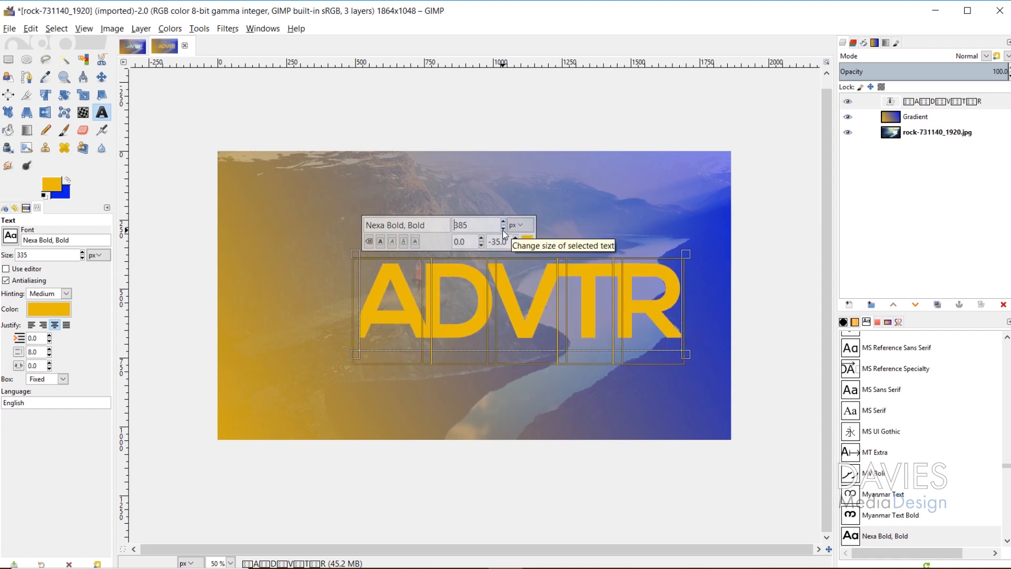
scroll(502, 228, "down", 5)
- Widen the ADVTR text box slightly on both its left and right sides
left_click(619, 303)
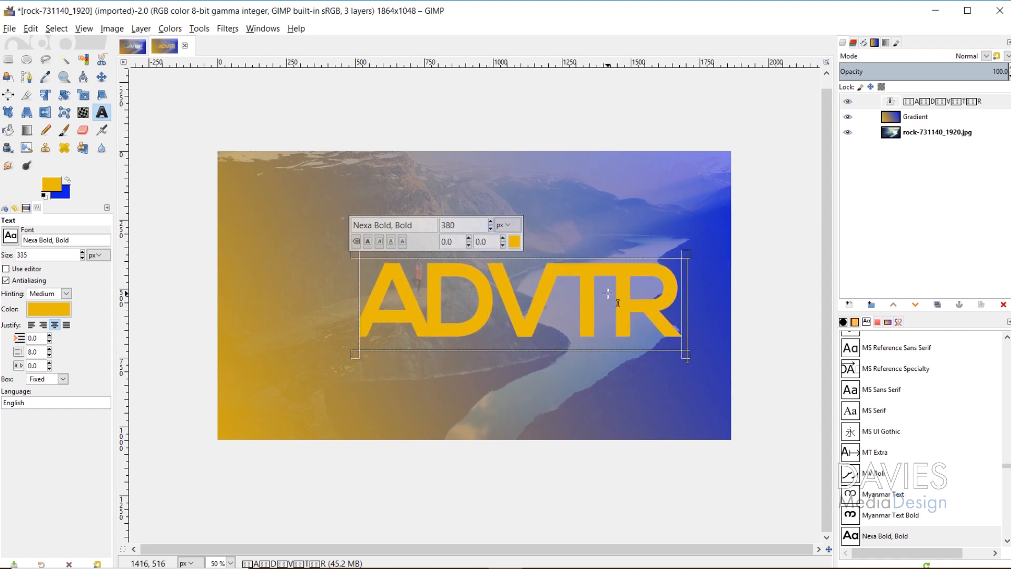
left_click_drag(685, 285, 692, 286)
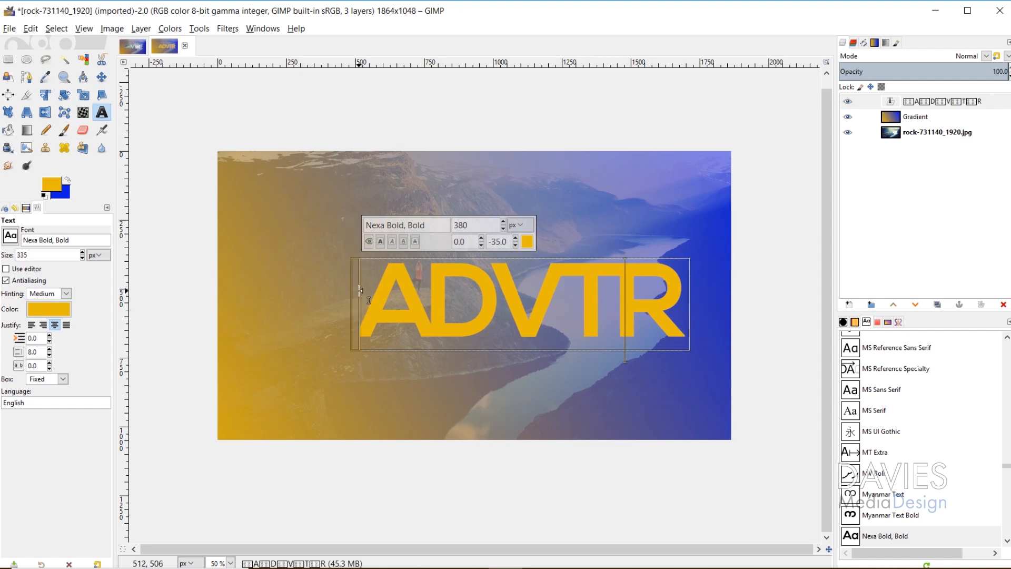
left_click_drag(360, 290, 348, 289)
left_click_drag(693, 290, 699, 289)
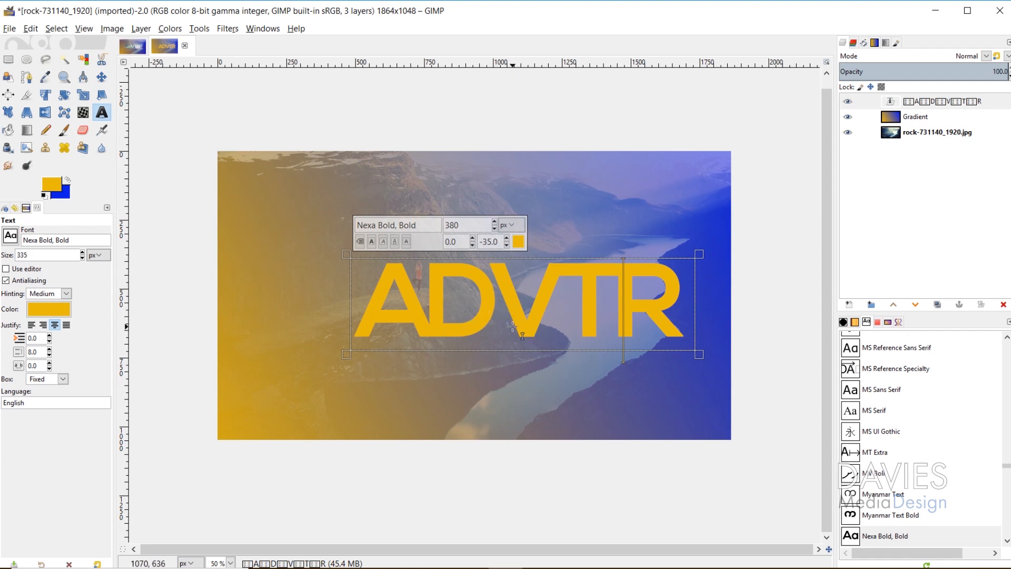
- Move the ADVTR text toward the middle of the image and centre it horizontally and vertically relative to the image
left_click(101, 77)
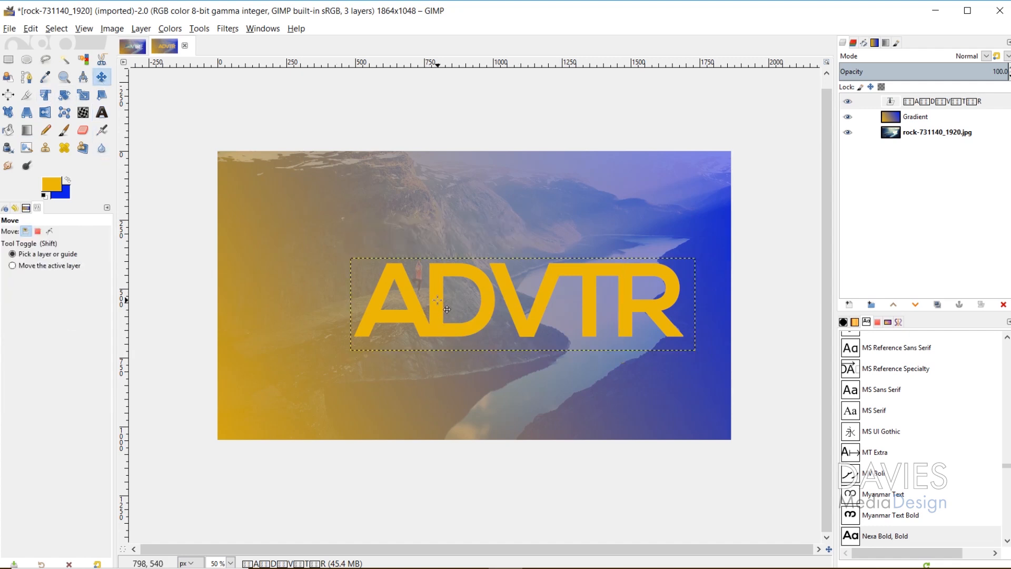
left_click_drag(442, 314, 397, 297)
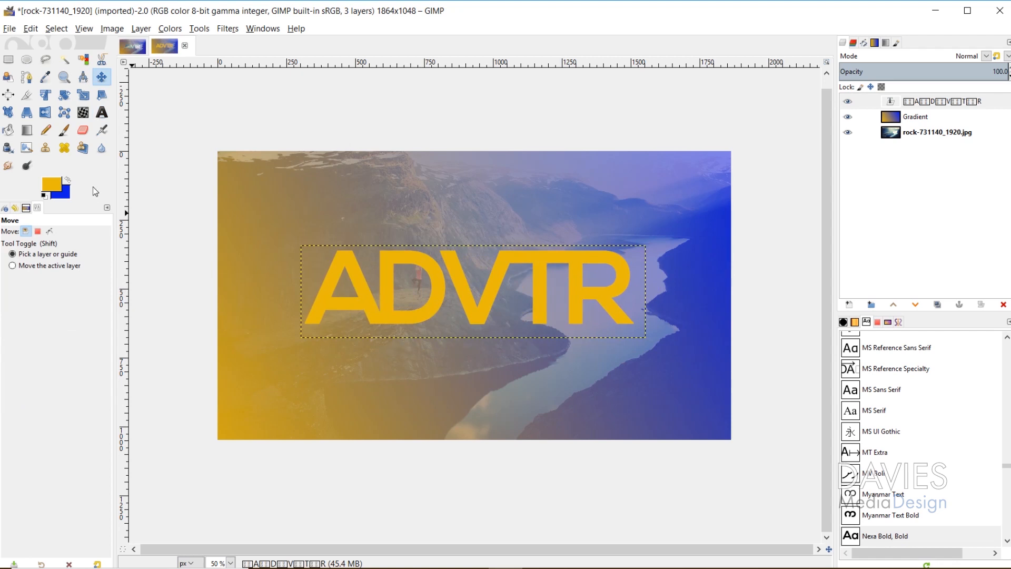
left_click(8, 95)
left_click(386, 285)
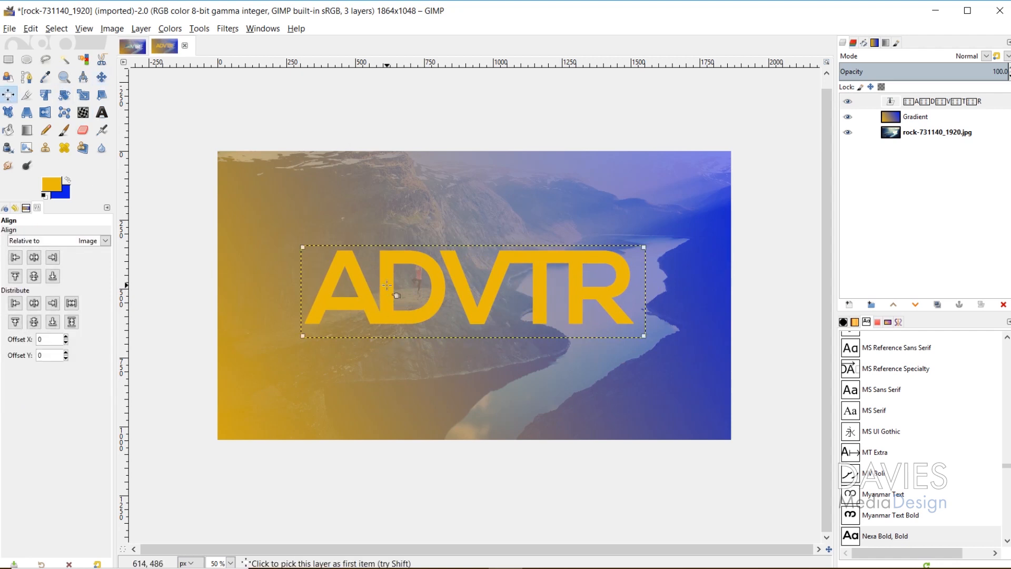
left_click(34, 258)
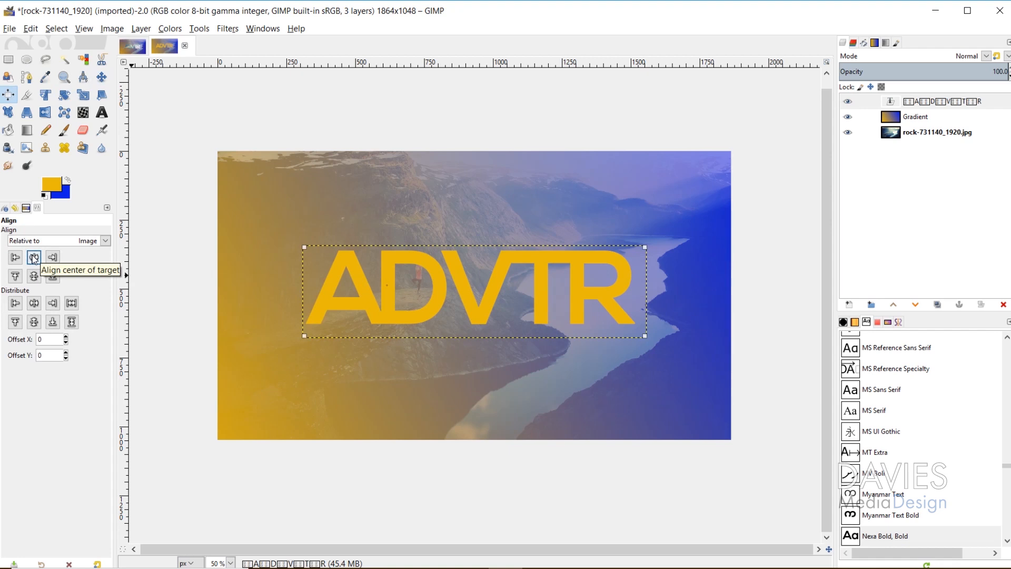
left_click(34, 276)
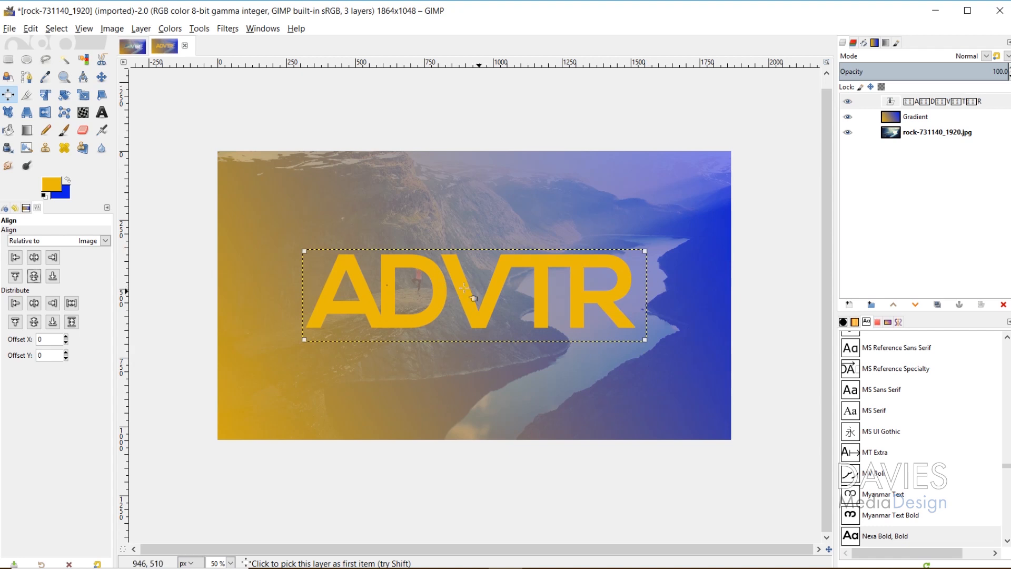
- Nudge the ADVTR text a few pixels to the right
left_click(101, 78)
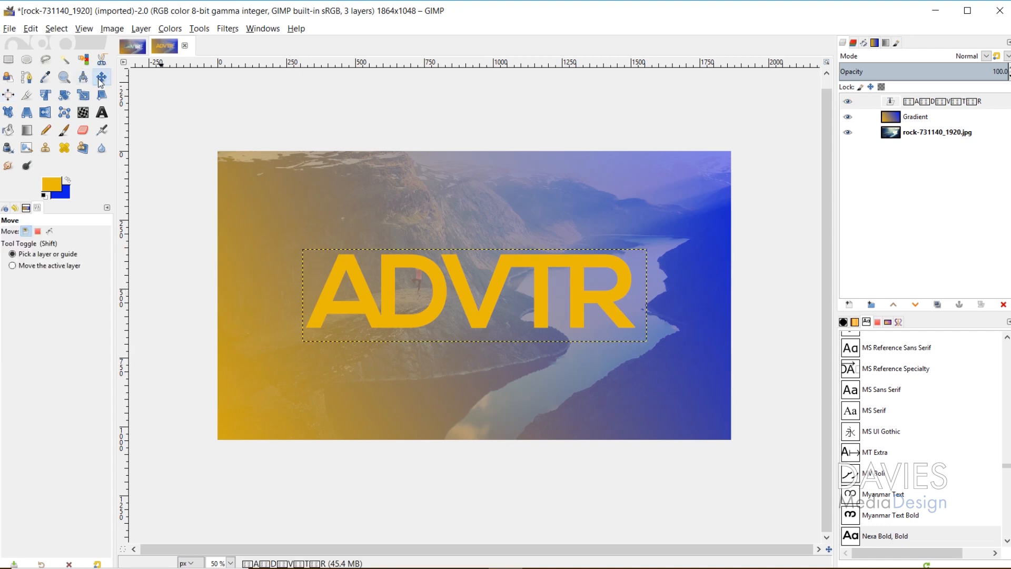
left_click(448, 296)
key("Right")
key("Right")
key("Right")
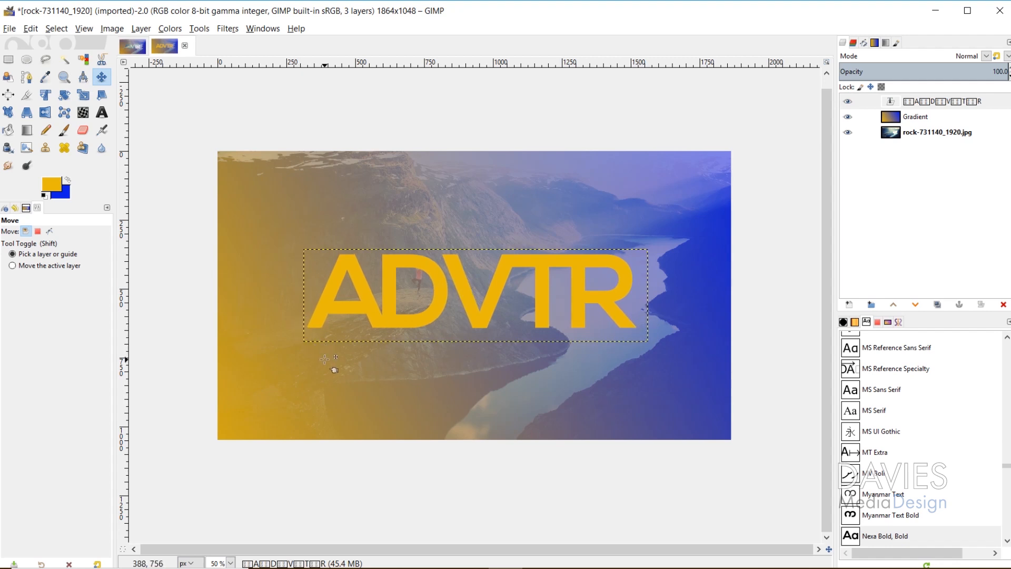
key("Right")
key("Right")
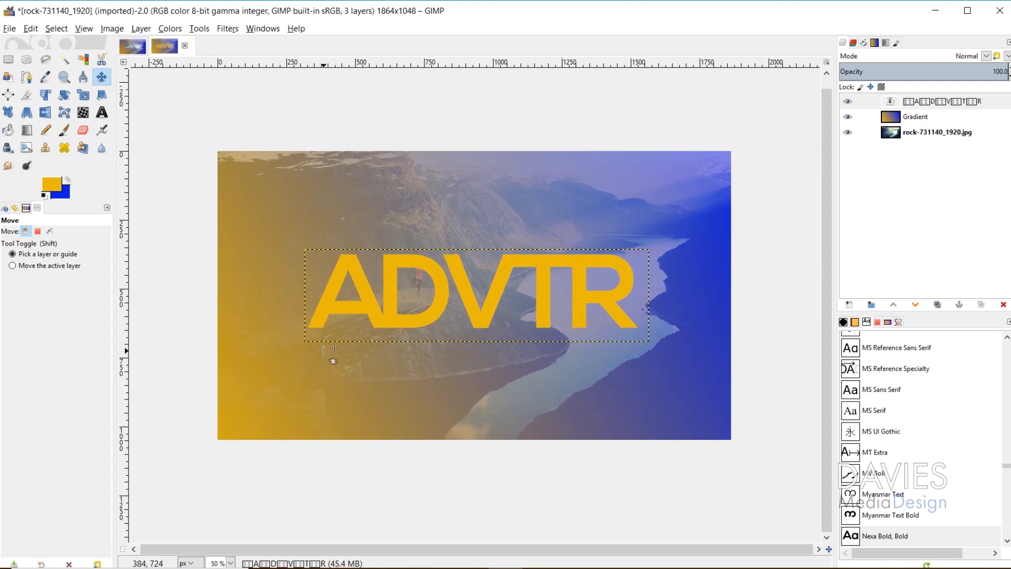
- Cut the ADVTR letter shapes out of the Gradient layer using the text layer's alpha as the selection, hide the text layer and deselect
left_click(890, 101)
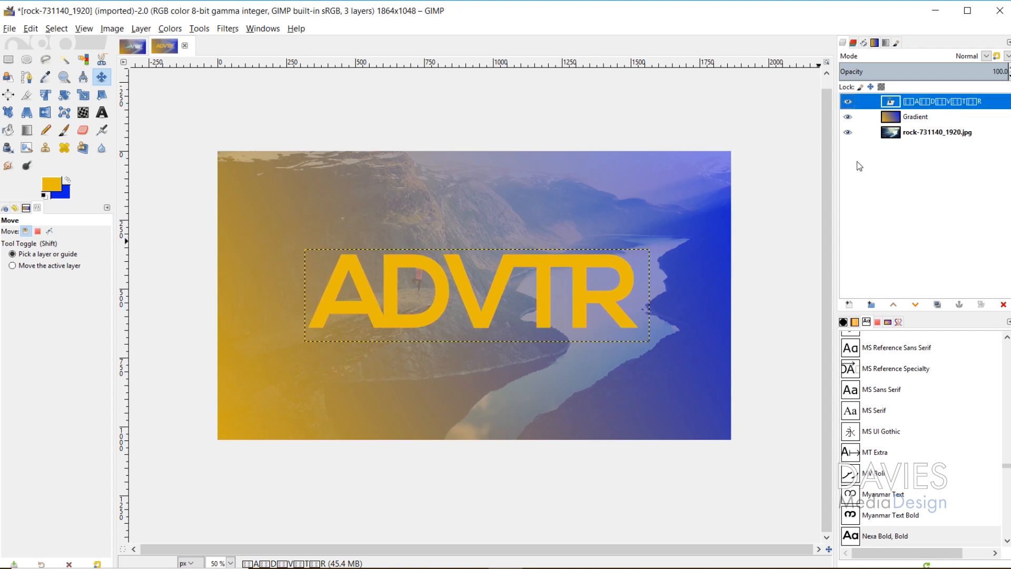
right_click(892, 102)
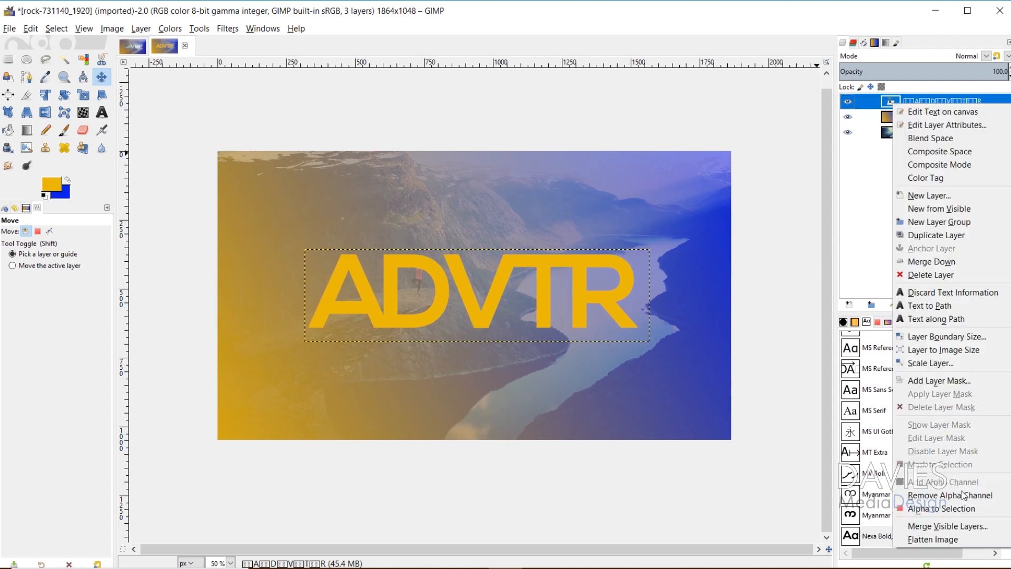
left_click(966, 509)
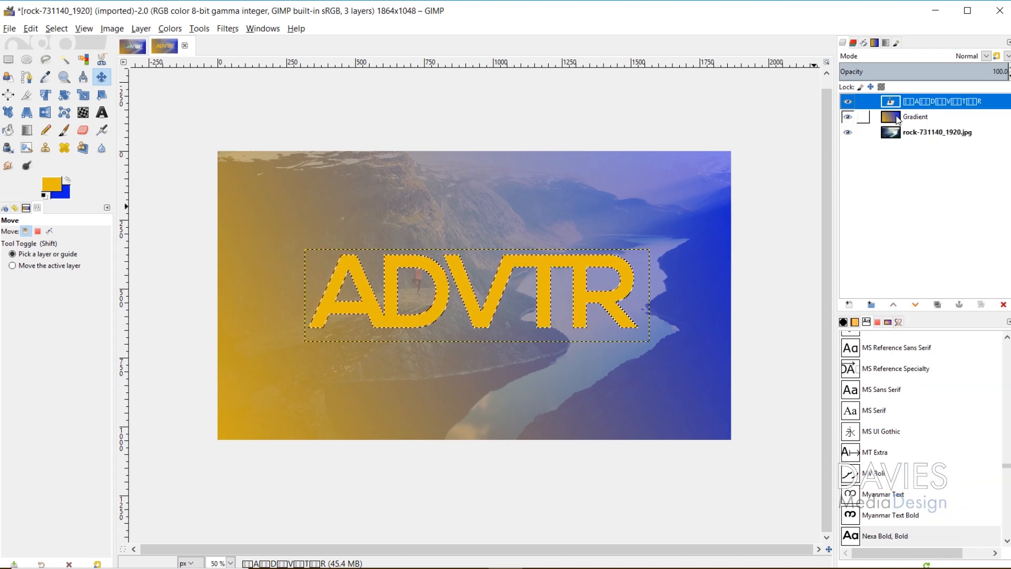
left_click(863, 117)
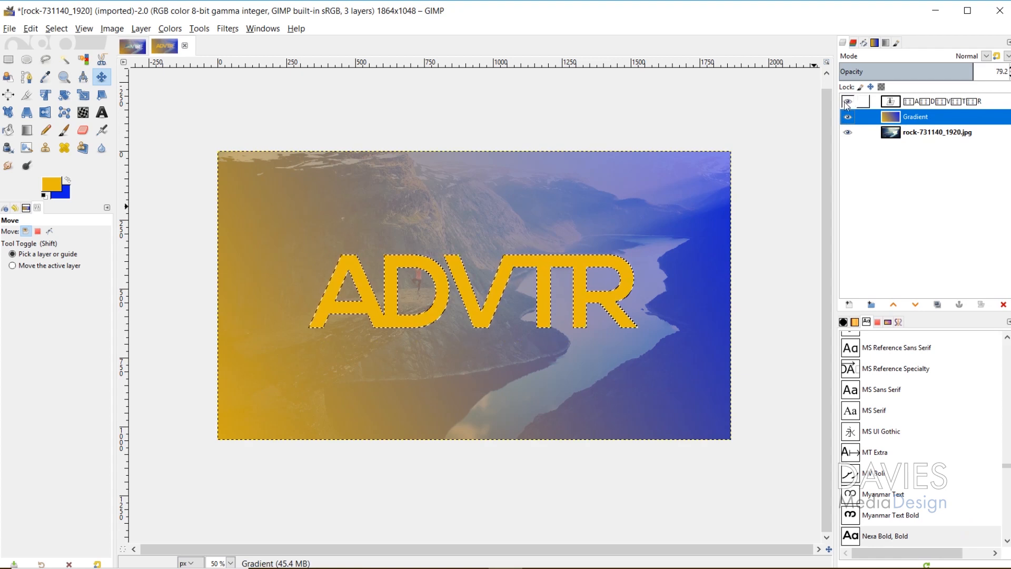
left_click(848, 101)
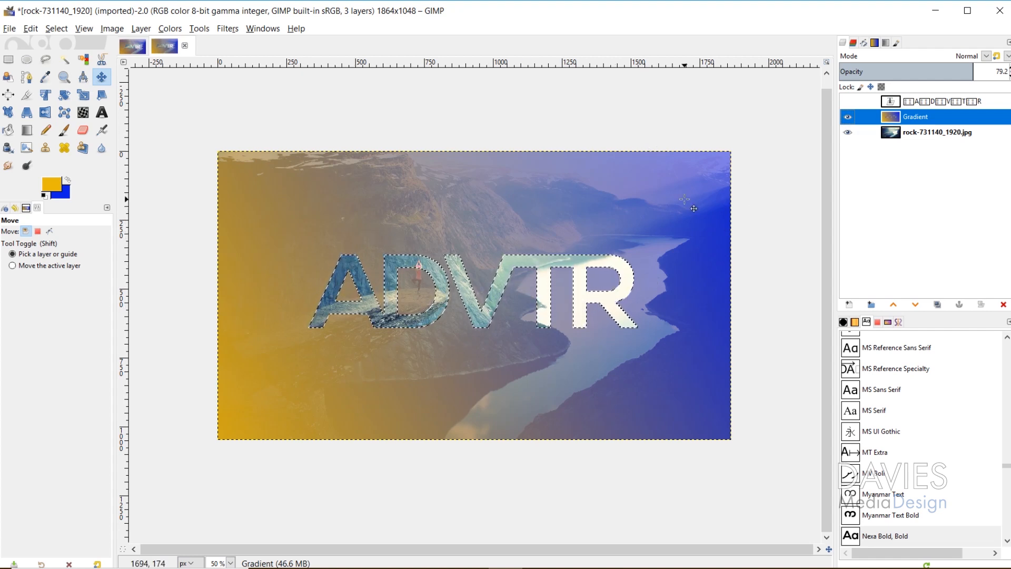
left_click(57, 28)
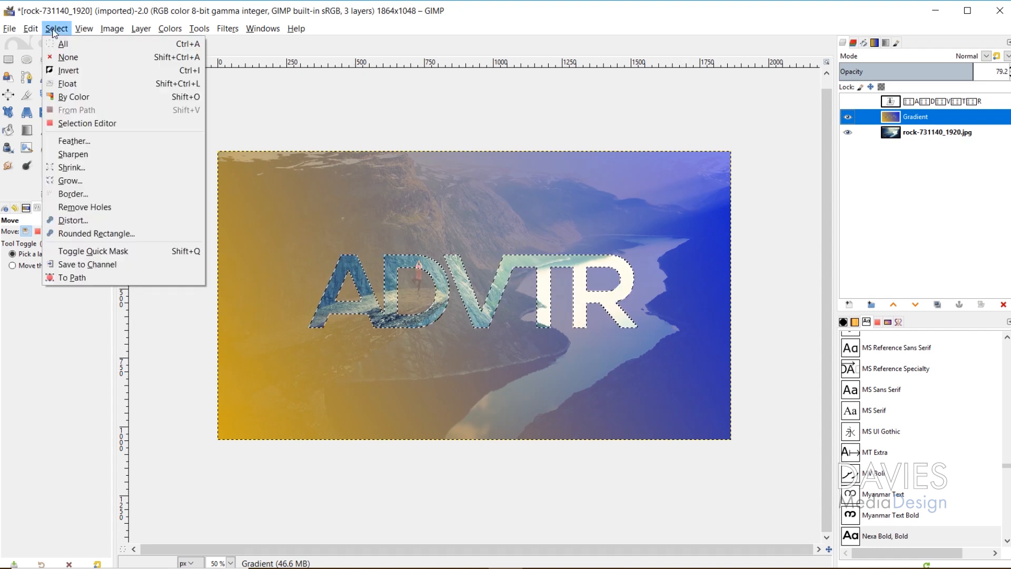
left_click(64, 62)
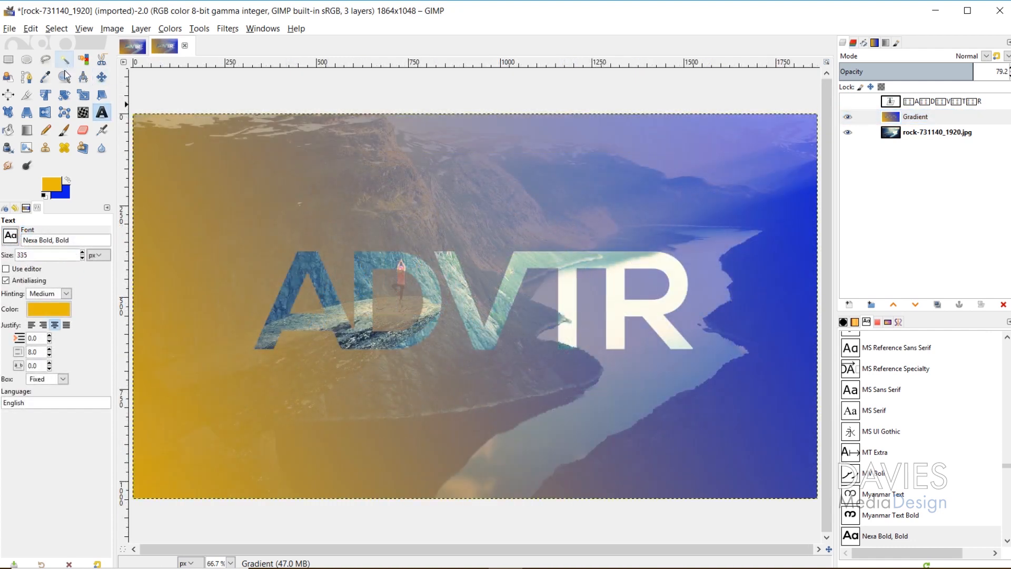
- Add a White (full opacity) layer mask to the Gradient layer
left_click(65, 76)
left_click_drag(342, 238, 473, 390)
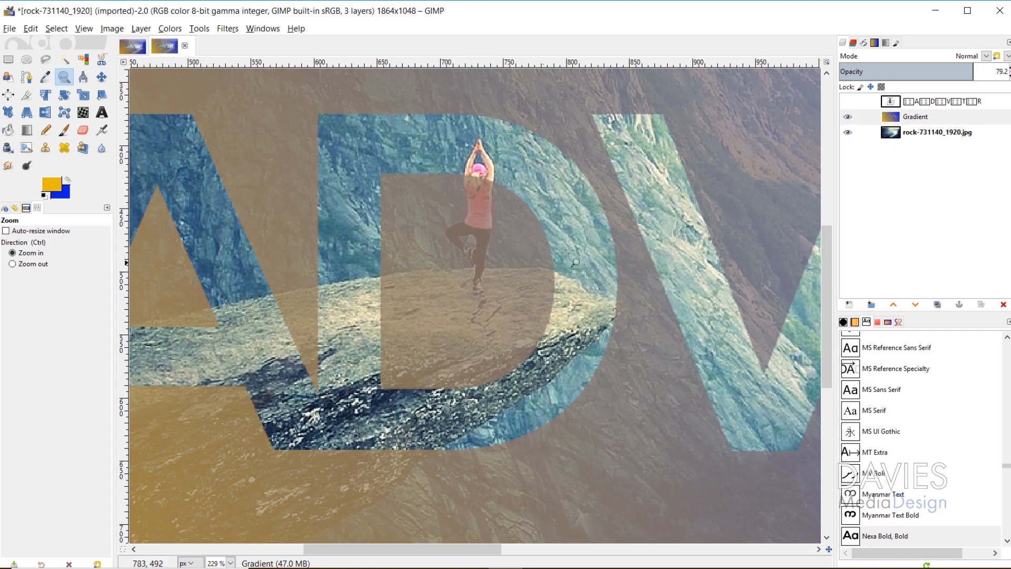
right_click(889, 117)
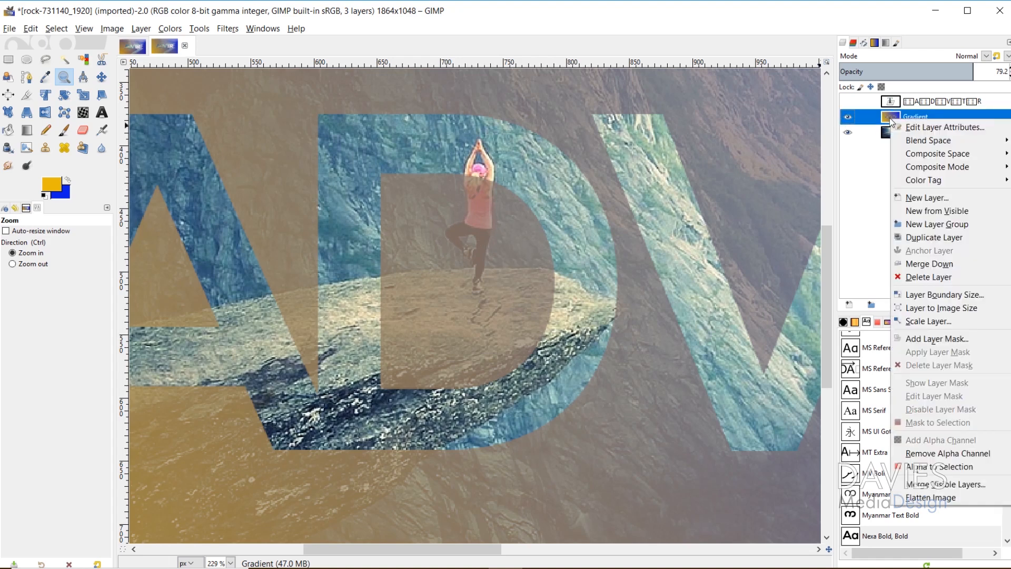
left_click(935, 339)
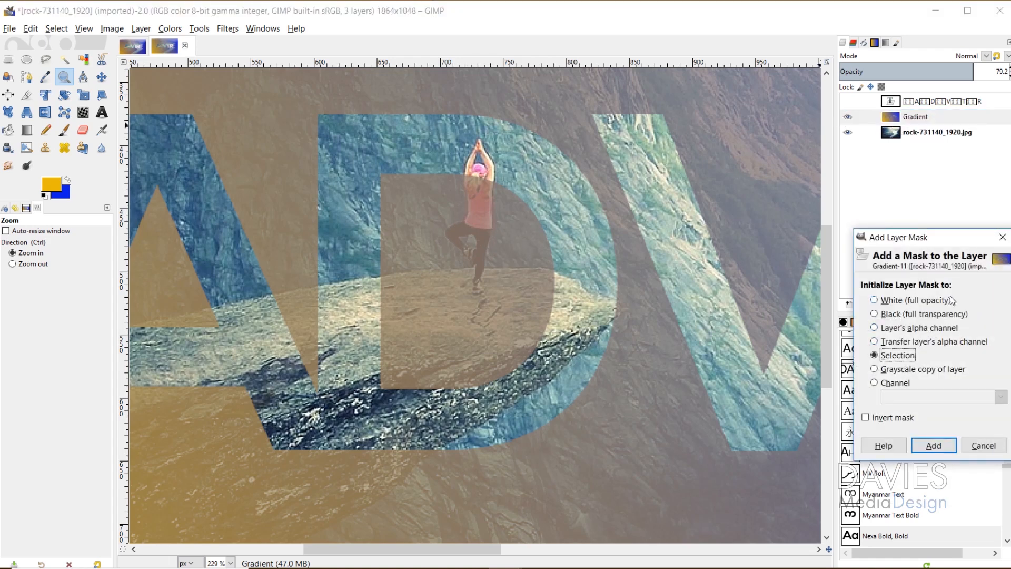
left_click(875, 300)
left_click(935, 446)
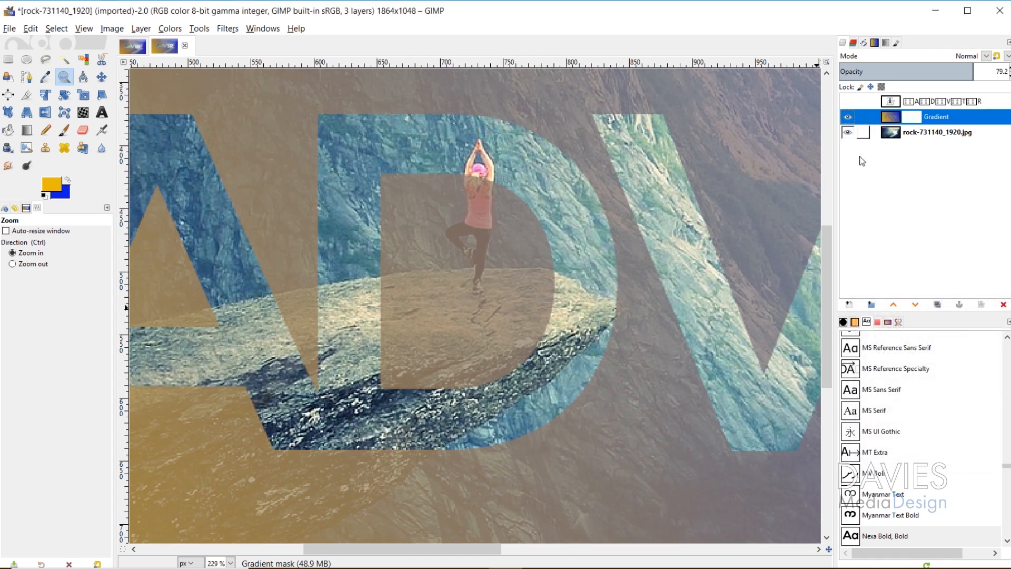
- Paint black on the Gradient layer's mask over the rock ledge inside the letter D with the 2. Hardness 100 brush
left_click(65, 131)
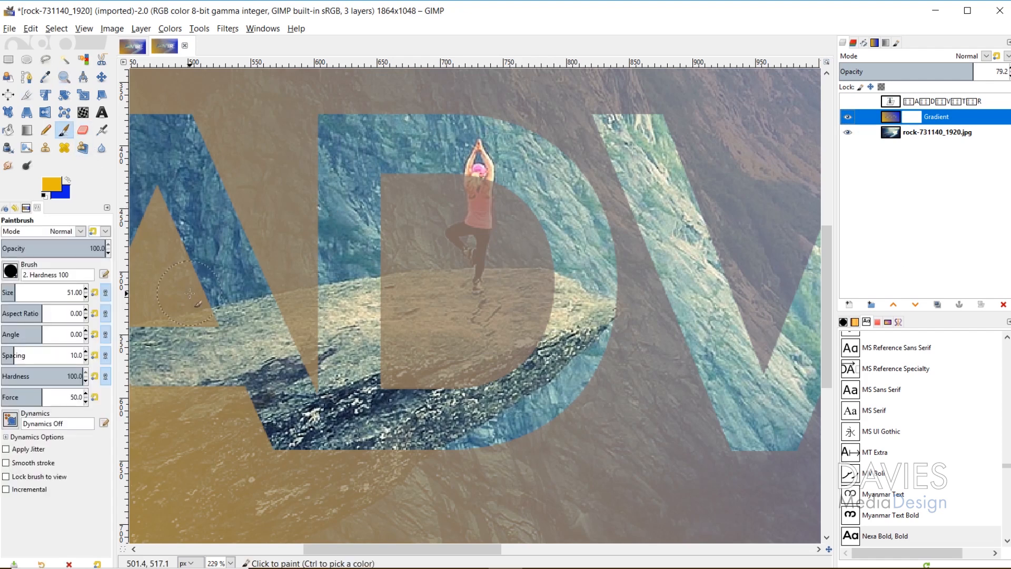
left_click(57, 186)
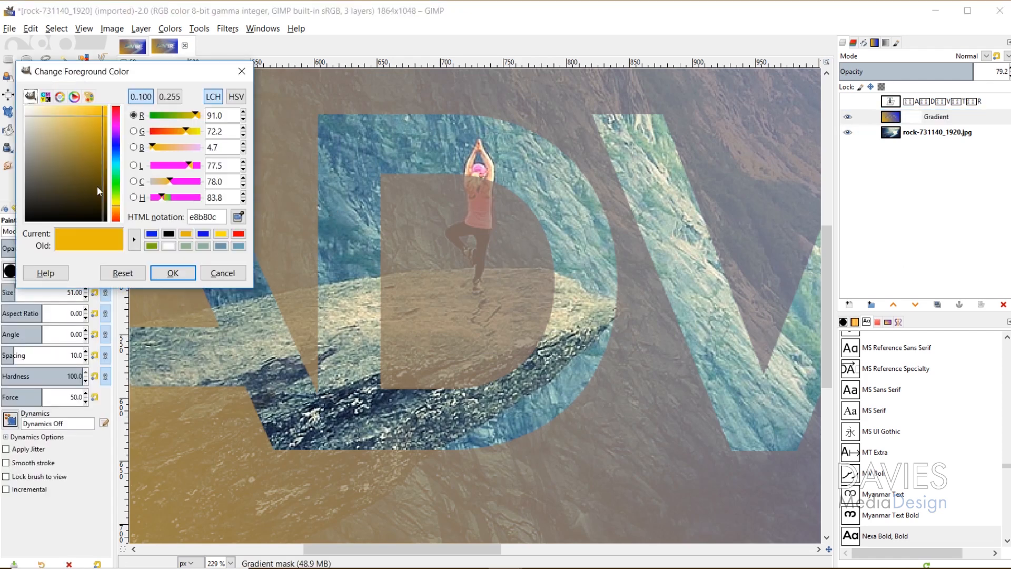
left_click(169, 248)
left_click(173, 273)
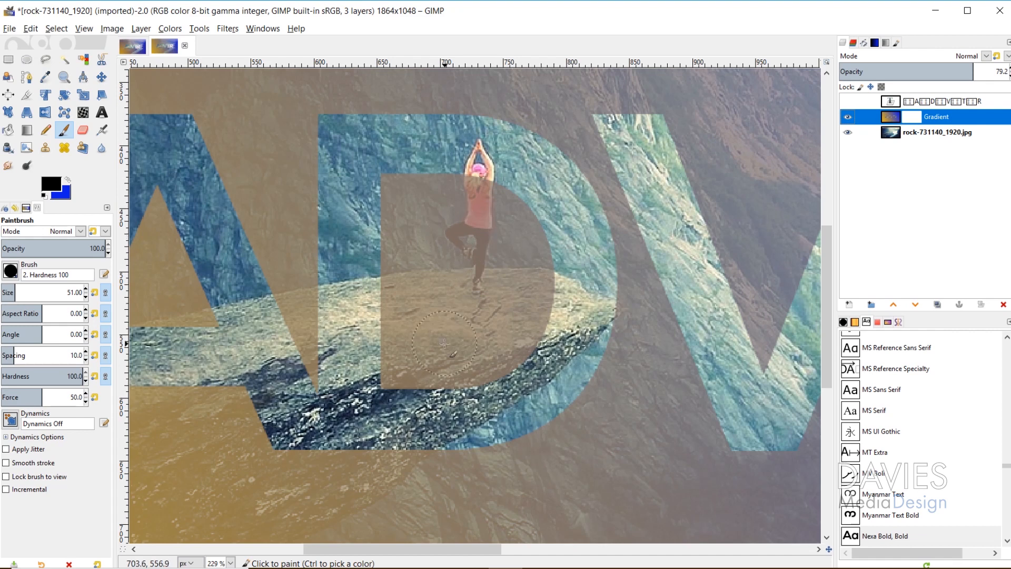
mouse_move(445, 343)
left_mouse_down()
mouse_move(416, 367)
mouse_move(516, 356)
mouse_move(536, 319)
mouse_move(400, 348)
mouse_move(396, 326)
mouse_move(475, 279)
mouse_move(460, 233)
mouse_move(412, 304)
mouse_move(386, 313)
mouse_move(534, 302)
left_mouse_up()
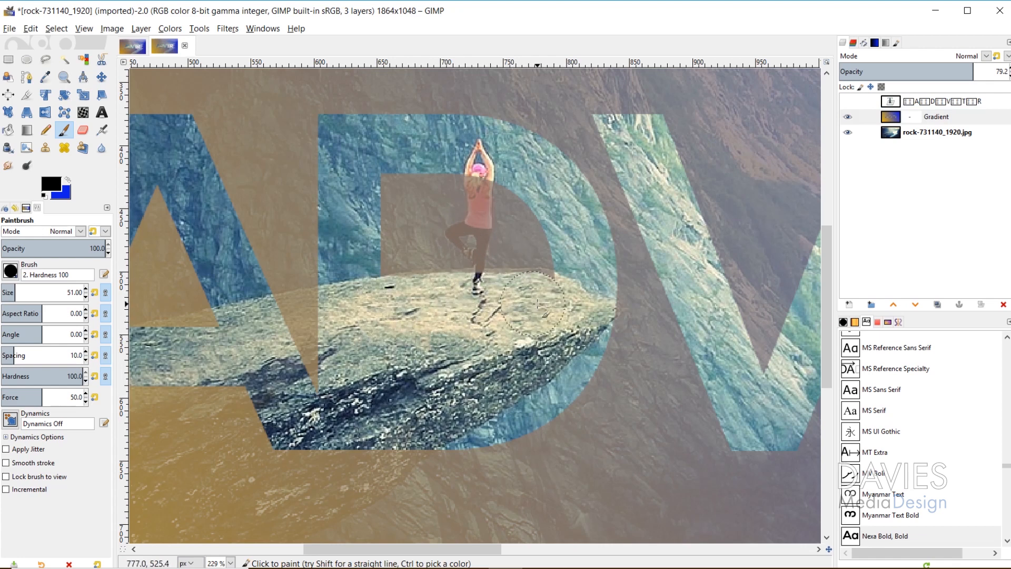
- Reduce the paintbrush size to 13
key("z")
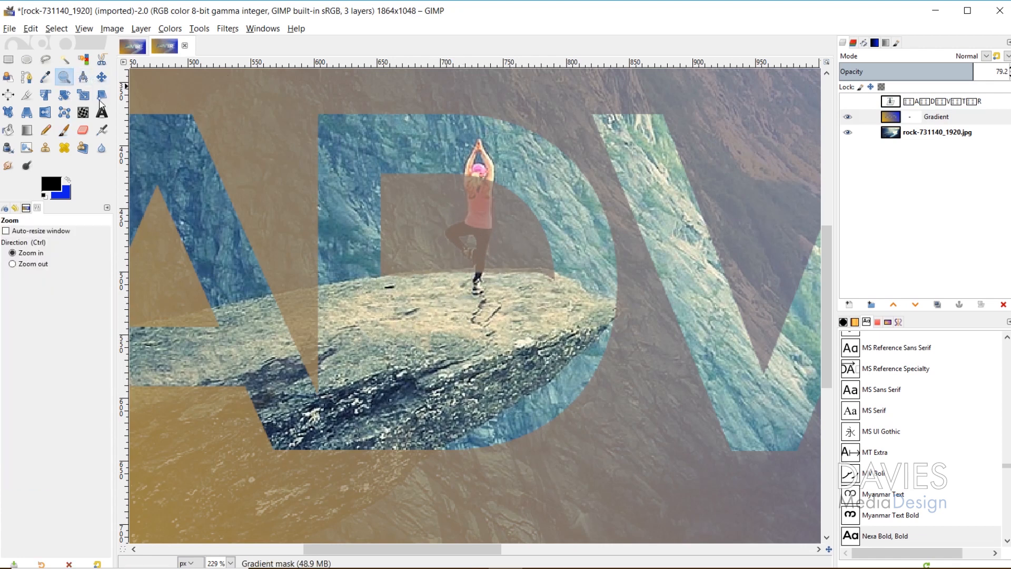
left_click_drag(384, 214, 617, 341)
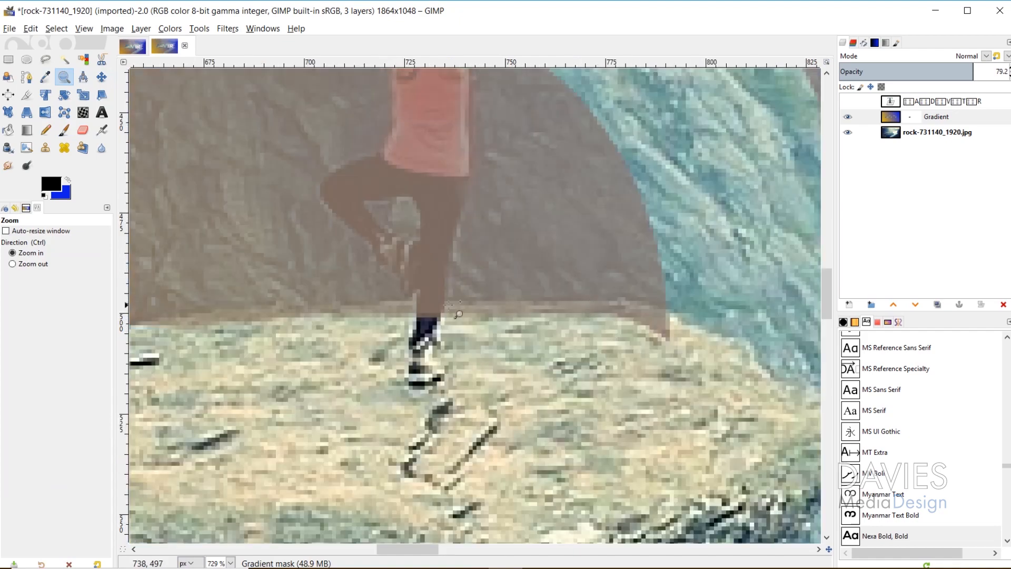
left_click(338, 291, "ctrl")
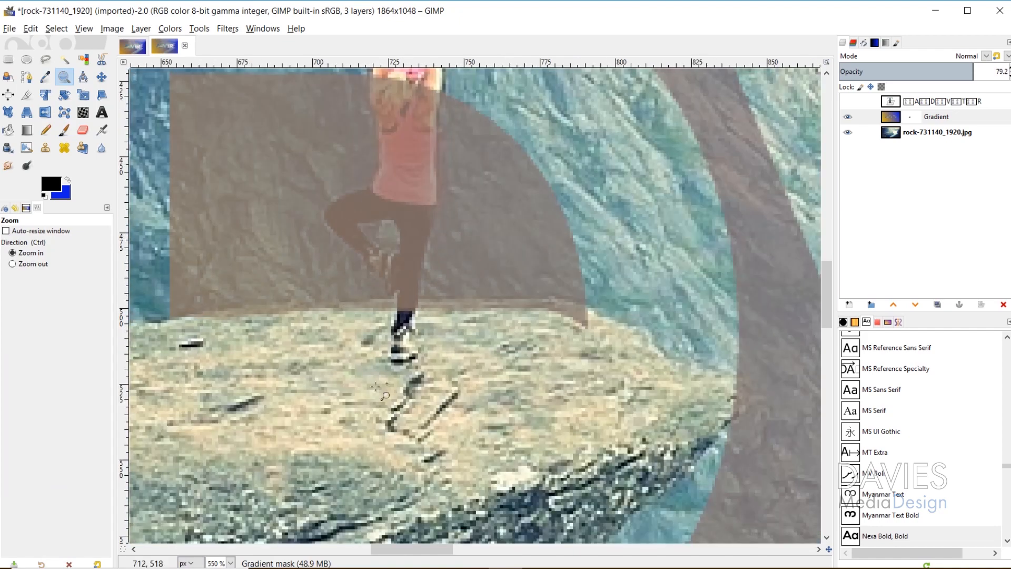
left_click(65, 130)
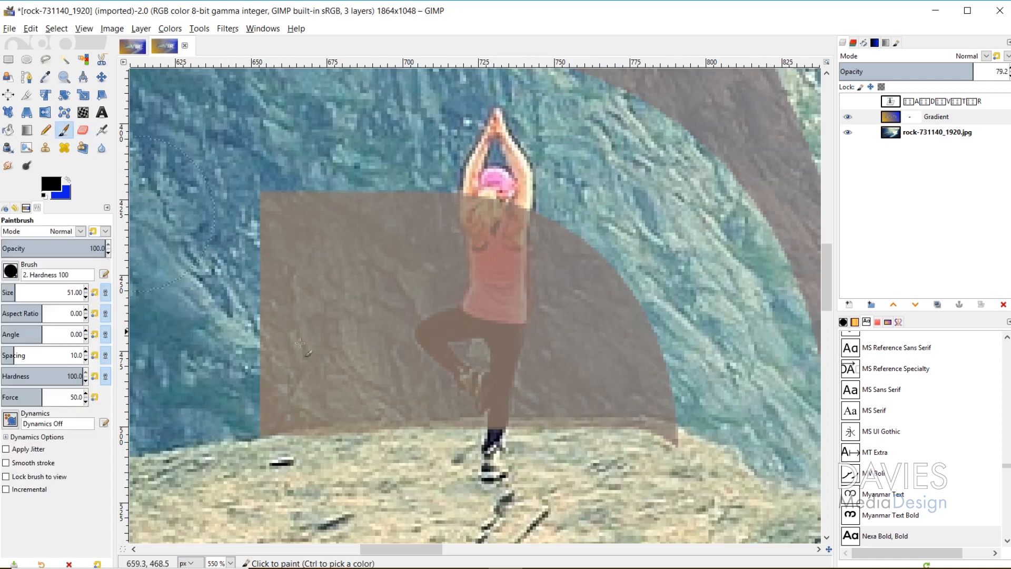
key("bracketleft")
key("bracketleft")
key("bracketleft")
key("bracketleft")
key("bracketleft")
key("bracketleft")
key("bracketleft")
key("bracketleft")
key("bracketleft")
key("bracketleft")
key("bracketleft")
key("bracketleft")
key("bracketleft")
key("bracketleft")
key("bracketleft")
key("bracketleft")
key("bracketleft")
key("bracketleft")
key("bracketleft")
key("bracketleft")
key("bracketleft")
key("bracketleft")
key("bracketleft")
key("bracketleft")
key("bracketleft")
key("bracketleft")
key("bracketleft")
key("bracketleft")
key("bracketleft")
key("bracketleft")
key("bracketleft")
key("bracketleft")
key("bracketleft")
key("bracketleft")
key("bracketleft")
key("bracketleft")
key("bracketleft")
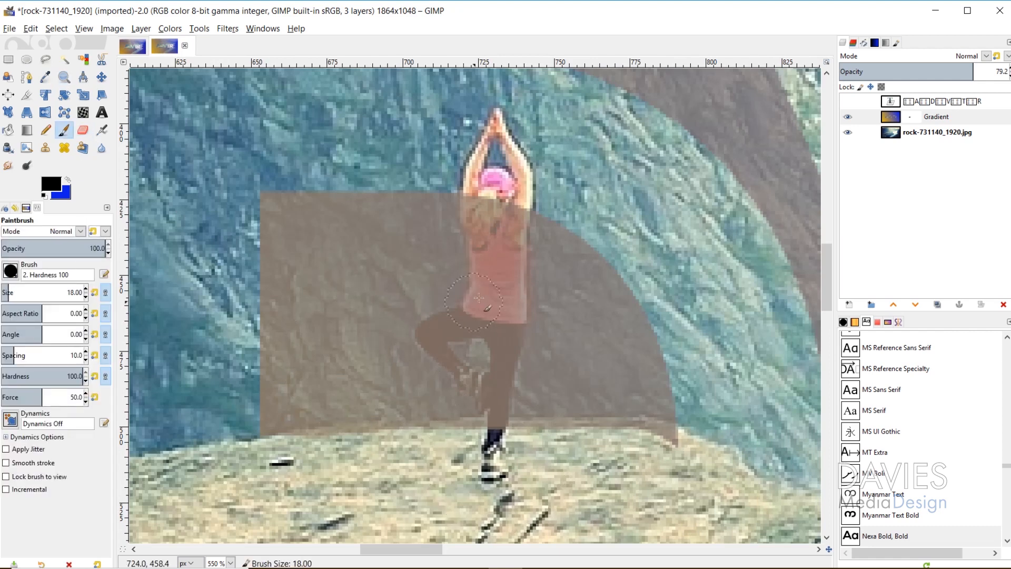
- Change the paintbrush's brush to the softer 2. Hardness 050
left_click(11, 271)
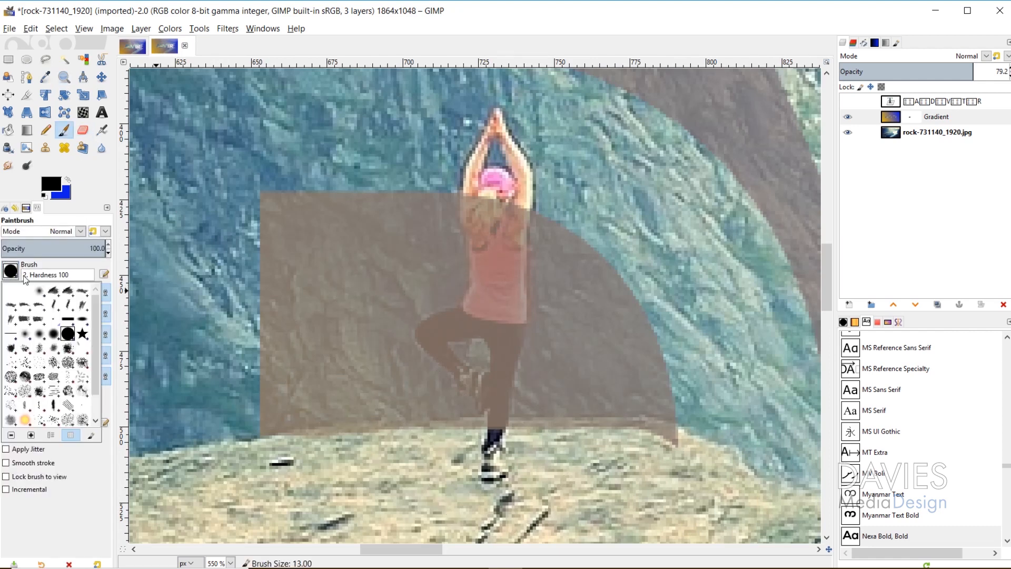
left_click(39, 291)
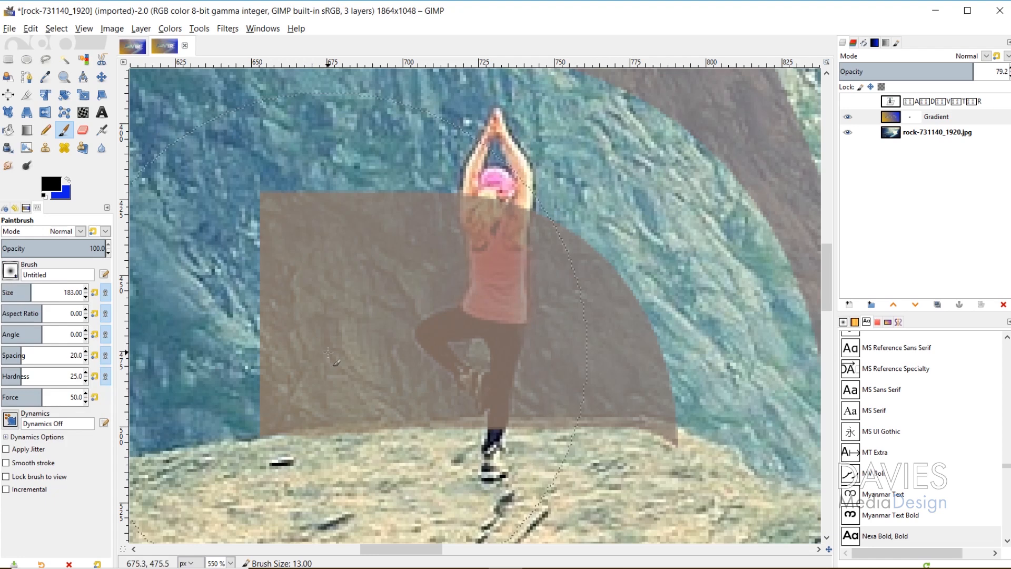
left_click(12, 272)
left_click(41, 328)
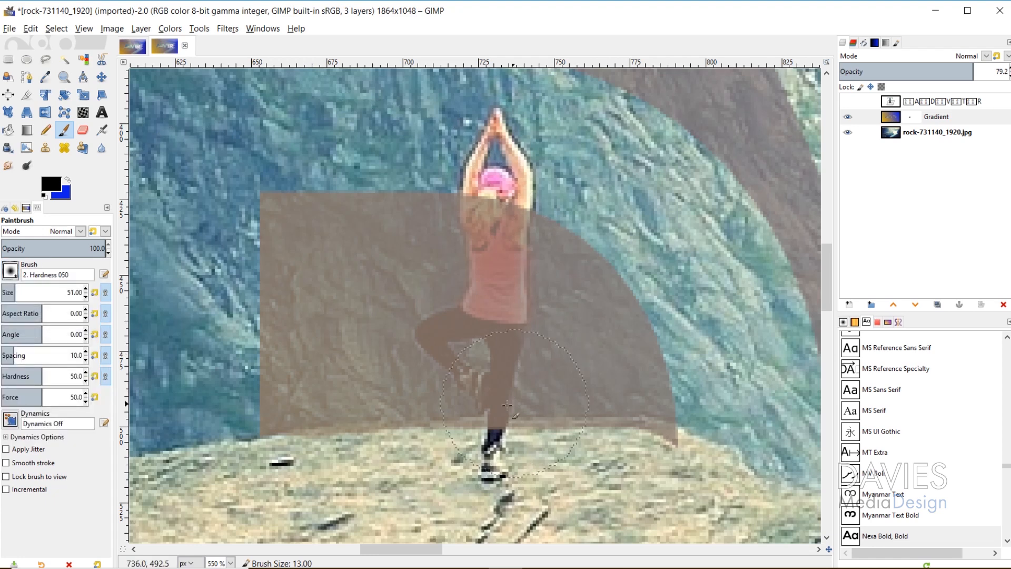
- Reduce the brush size to 14 and paint black on the mask along the rock's top edge inside the letter D
key("bracketleft")
key("bracketleft")
key("bracketleft")
key("bracketleft")
key("bracketleft")
key("bracketleft")
key("bracketleft")
key("bracketleft")
key("bracketleft")
key("bracketleft")
key("bracketleft")
key("bracketleft")
key("bracketleft")
key("bracketleft")
key("bracketleft")
key("bracketleft")
key("bracketleft")
key("bracketleft")
key("bracketleft")
key("bracketleft")
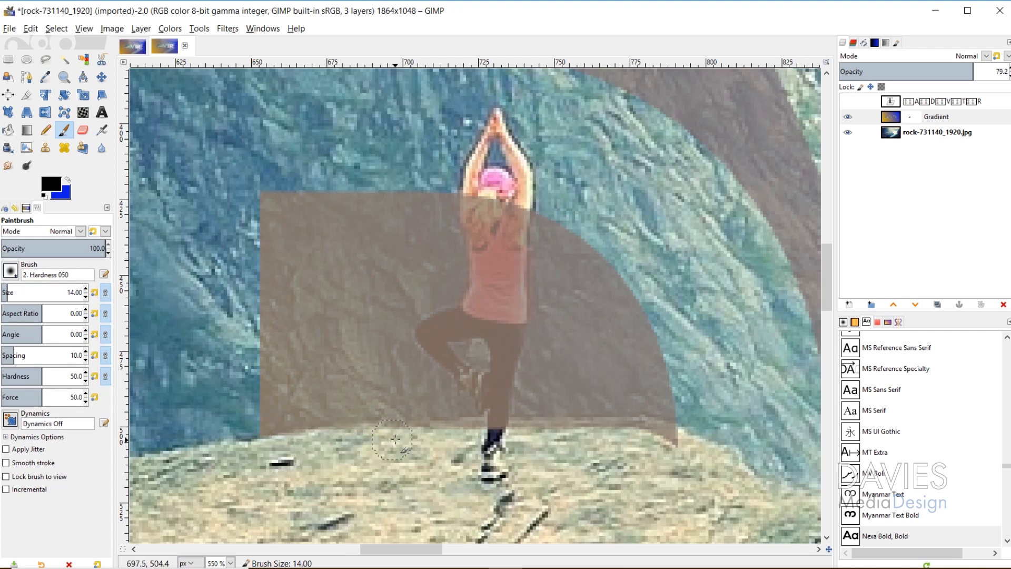
left_click_drag(396, 438, 671, 437)
- Reduce the brush size to 13 and paint black on the Gradient mask over the woman's upper body inside the letter D
key("bracketleft")
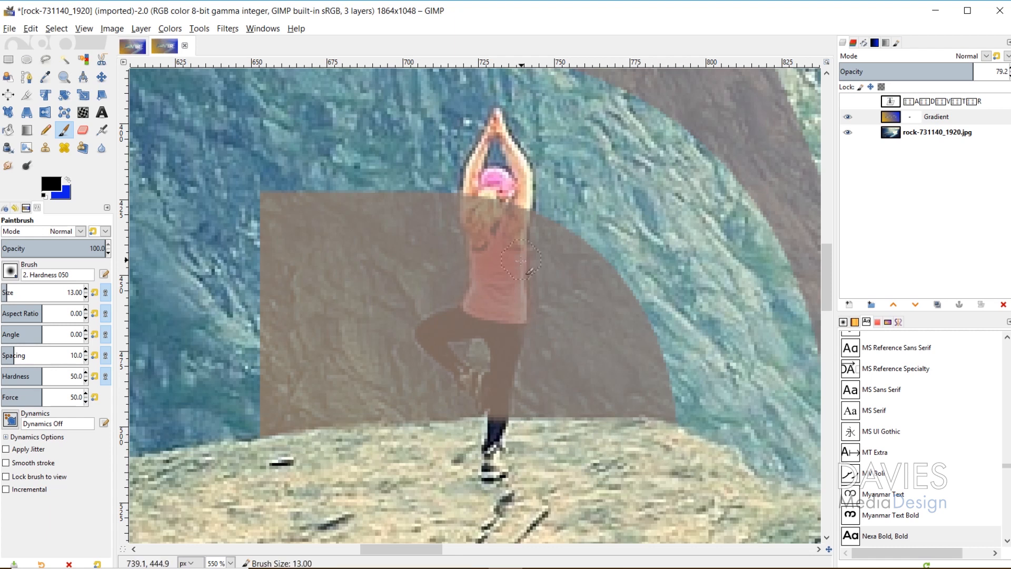
mouse_move(495, 228)
left_mouse_down()
mouse_move(522, 214)
mouse_move(516, 276)
mouse_move(492, 271)
mouse_move(471, 196)
mouse_move(469, 319)
mouse_move(506, 306)
left_mouse_up()
- Reduce the brush size to 6 and paint black on the mask over the woman's standing leg and bent thigh
key("bracketleft")
key("bracketleft")
key("bracketleft")
key("bracketleft")
key("bracketleft")
key("bracketleft")
key("bracketleft")
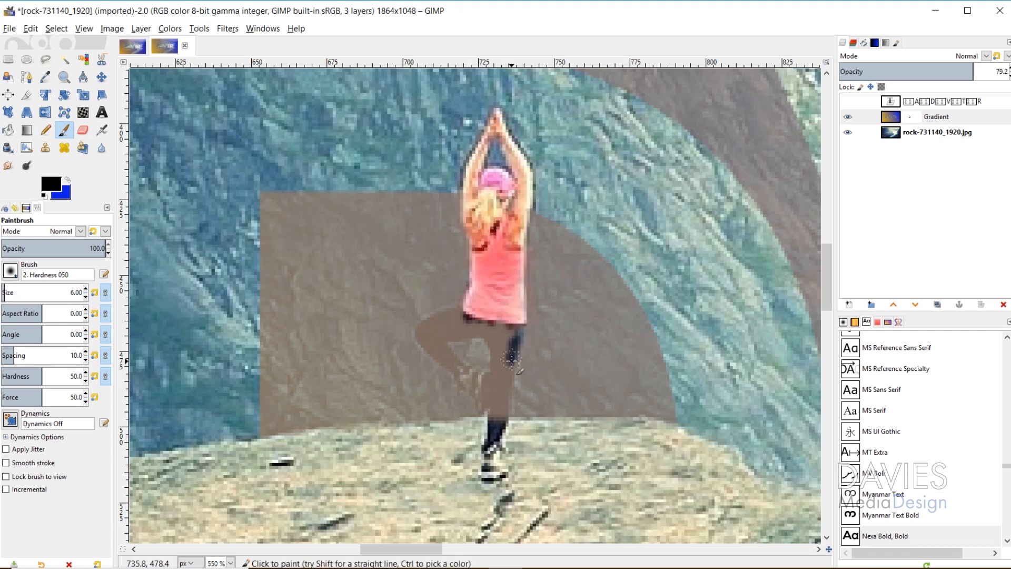
mouse_move(511, 360)
left_mouse_down()
mouse_move(501, 430)
mouse_move(506, 338)
mouse_move(435, 324)
mouse_move(489, 338)
mouse_move(500, 358)
mouse_move(483, 432)
left_mouse_up()
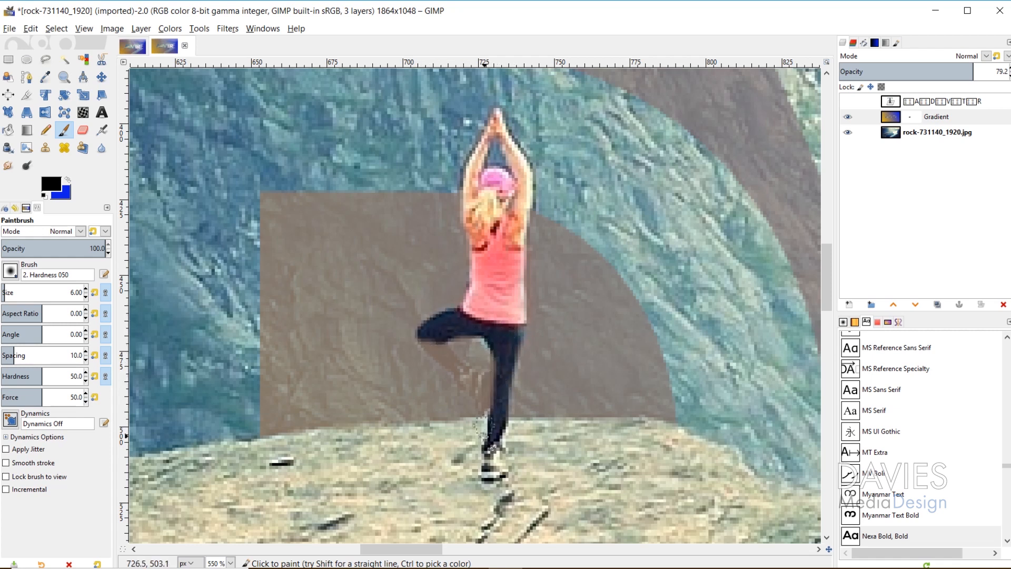
- Reduce the brush size to 5 and paint black on the mask over the woman's bent lower leg and shoe
key("bracketleft")
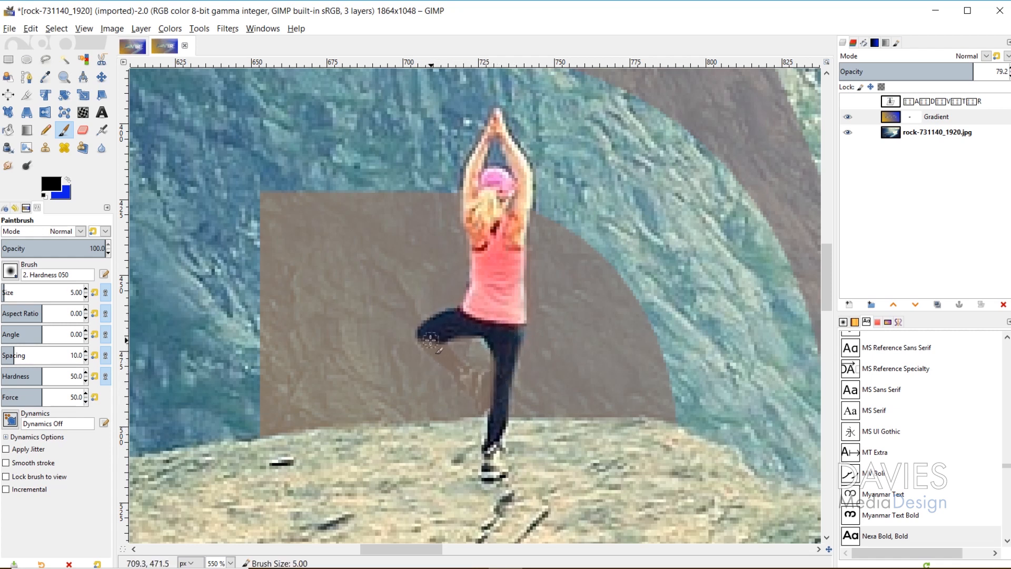
mouse_move(431, 341)
left_mouse_down()
mouse_move(452, 366)
mouse_move(443, 343)
mouse_move(483, 405)
mouse_move(486, 383)
mouse_move(463, 379)
left_mouse_up()
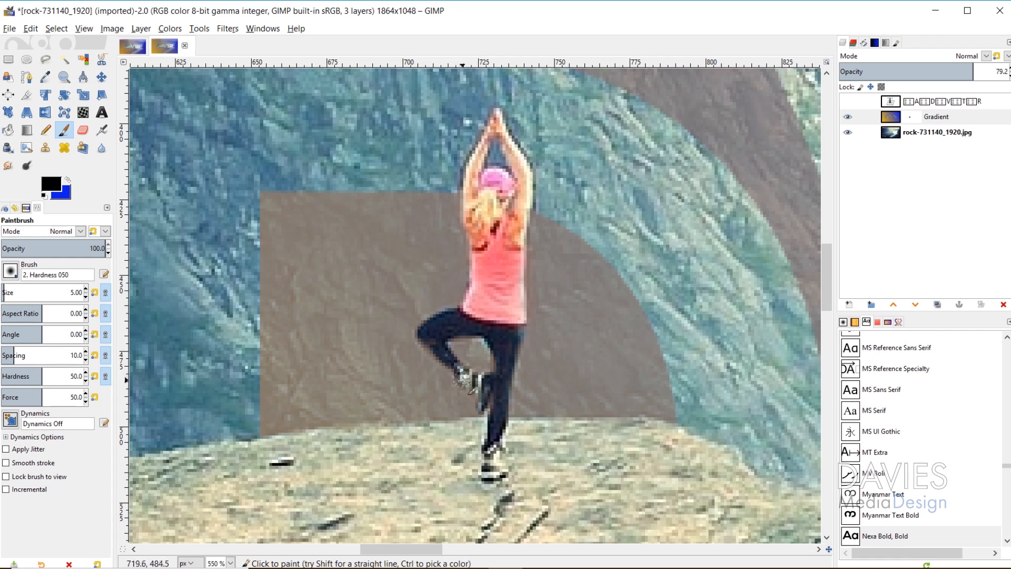
left_click(425, 343)
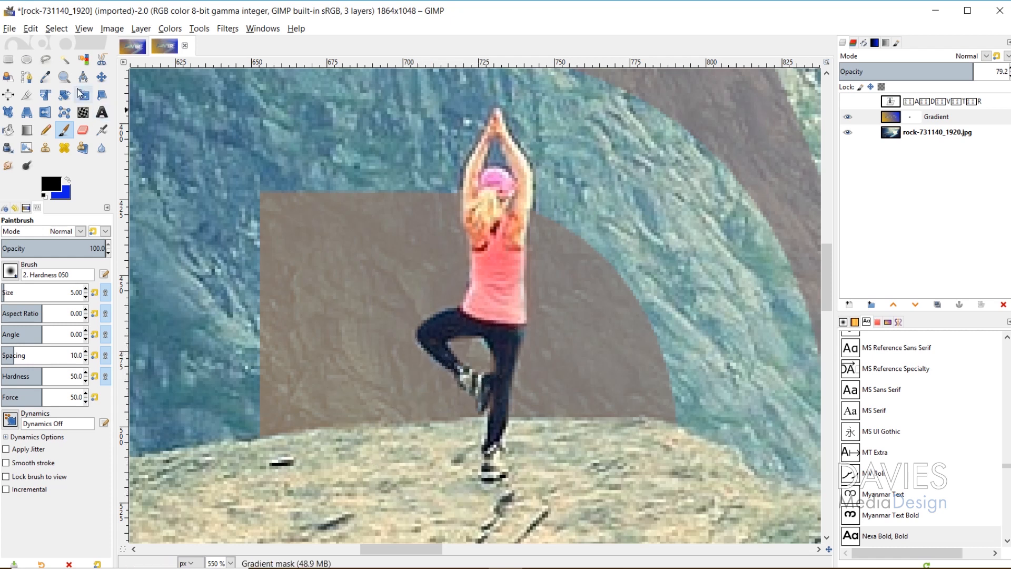
- Zoom out to 66.7% and examine the whole composition with the masked woman and rock
key("z")
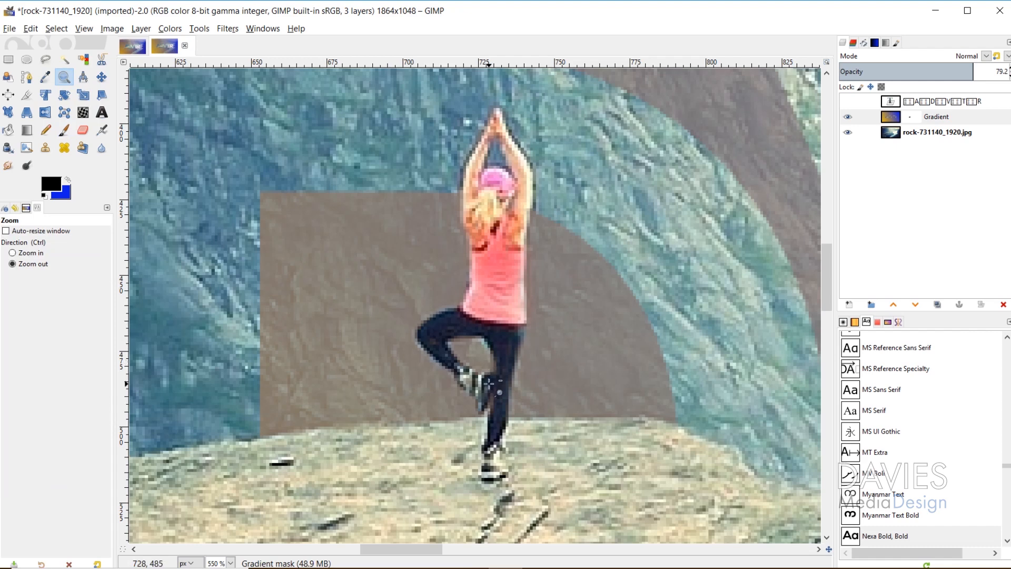
left_click(495, 391, "ctrl")
left_click(495, 390, "ctrl")
left_click(551, 477, "ctrl")
left_click(552, 495, "ctrl")
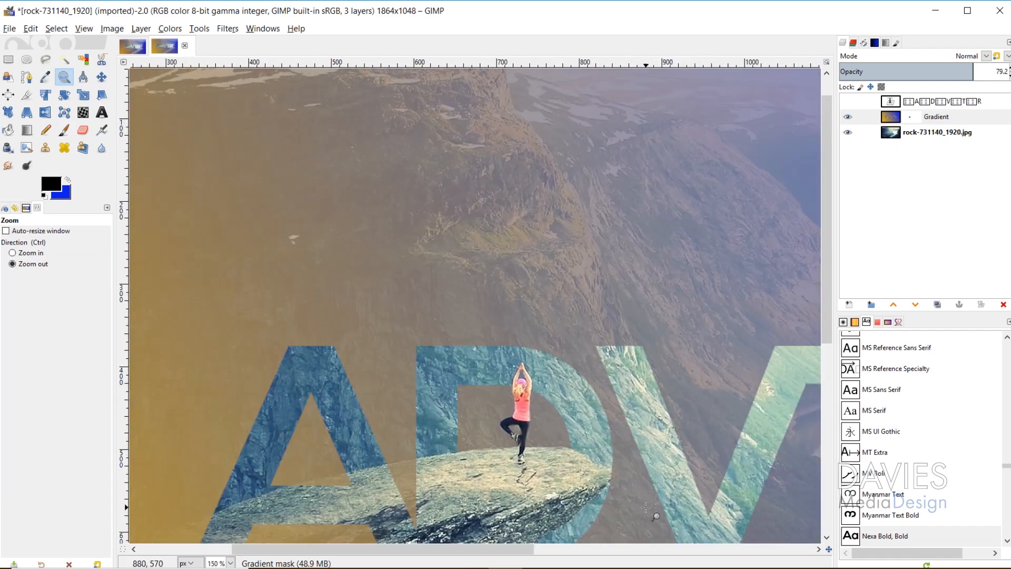
left_click(646, 506, "ctrl")
left_click(654, 503, "ctrl")
left_click(690, 336, "ctrl")
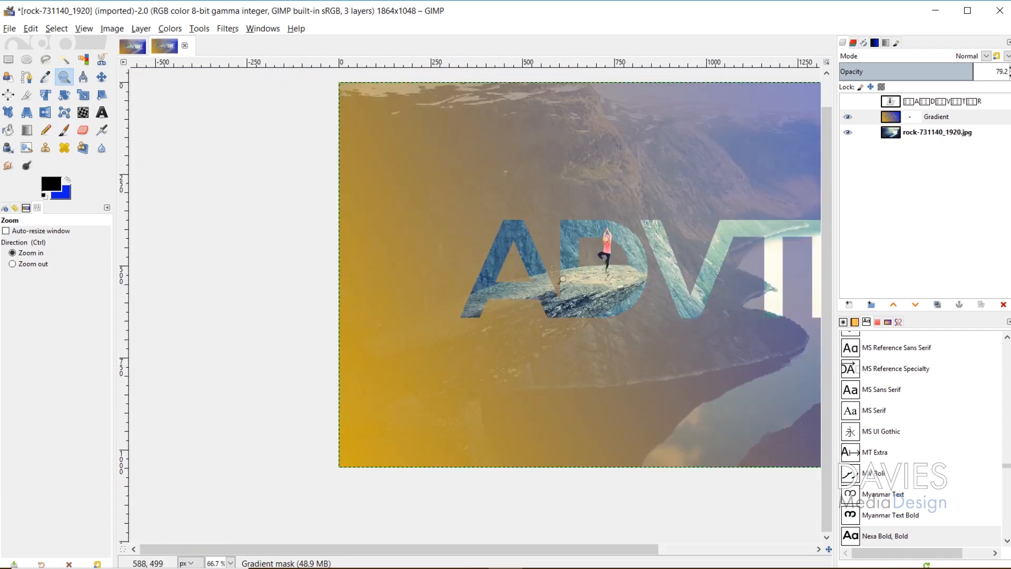
left_click_drag(608, 548, 655, 551)
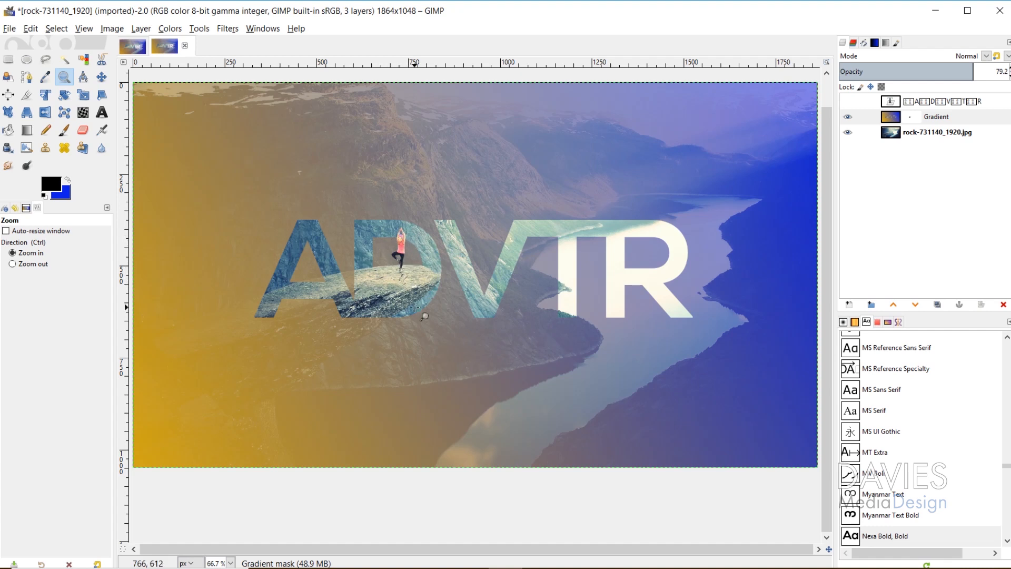
scroll(491, 375, "up", 1)
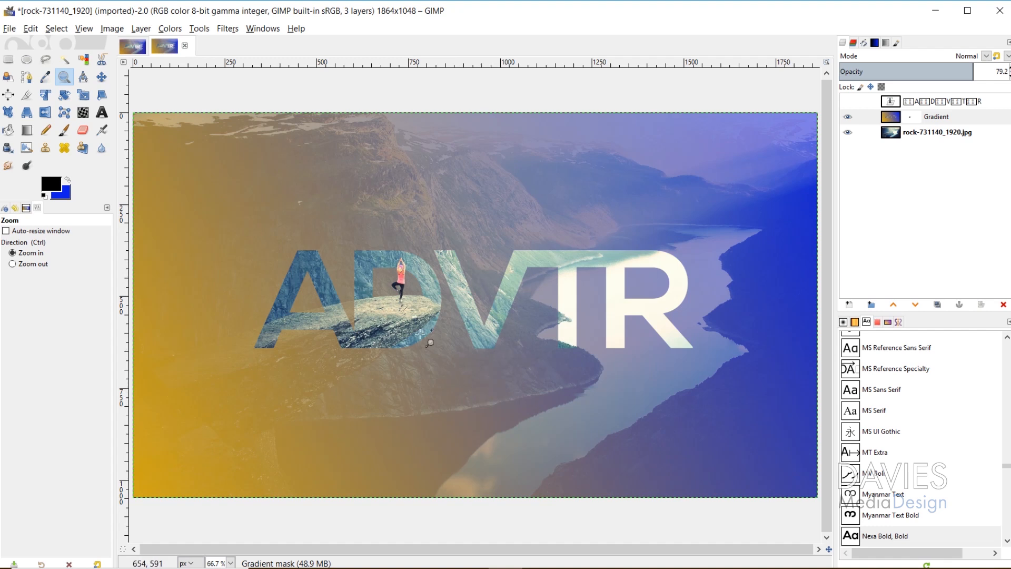
- Duplicate the Gradient layer and apply the layer mask of the original Gradient layer
left_click(895, 116)
left_click(937, 304)
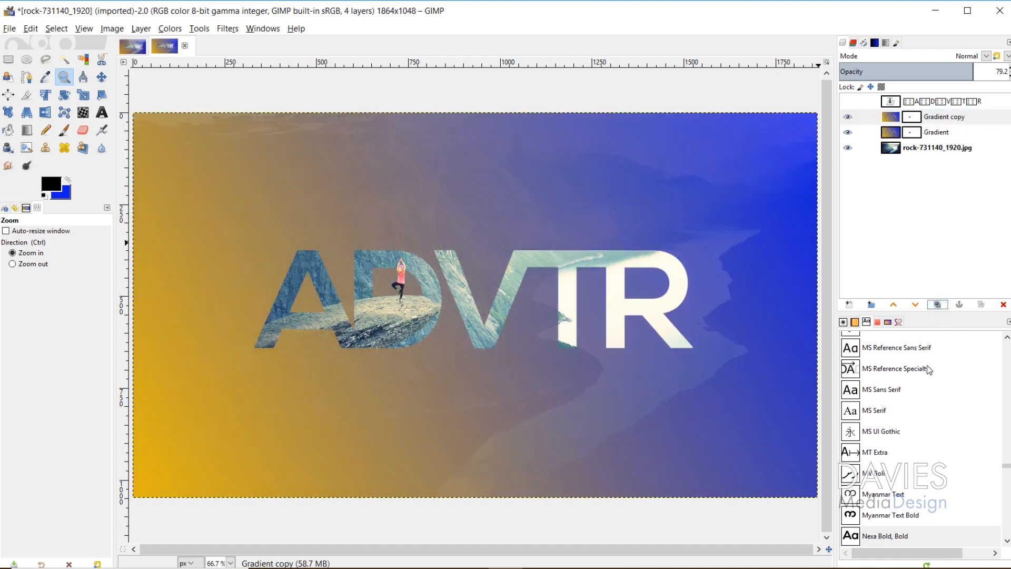
left_click(891, 132)
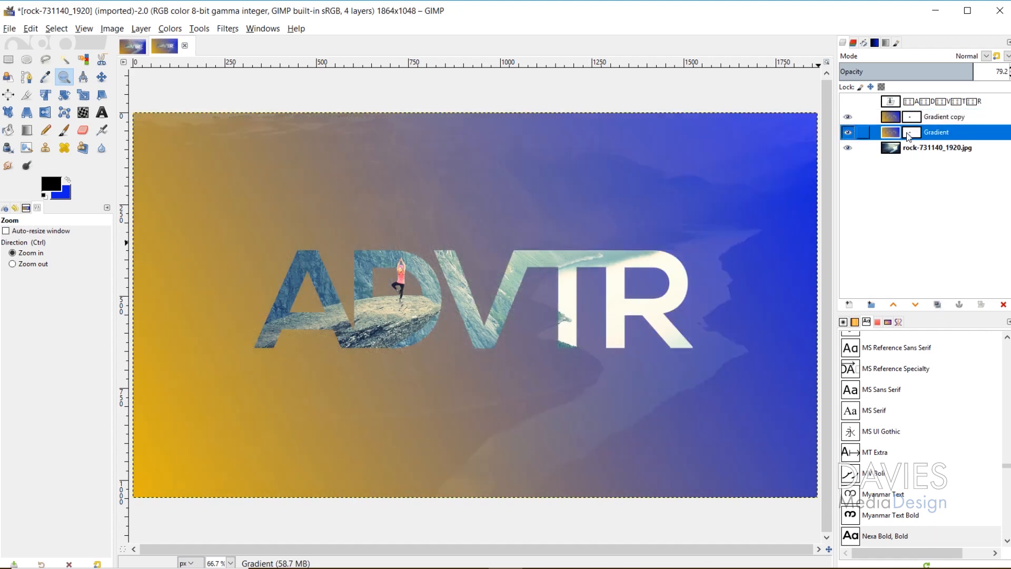
left_click(910, 133)
right_click(912, 135)
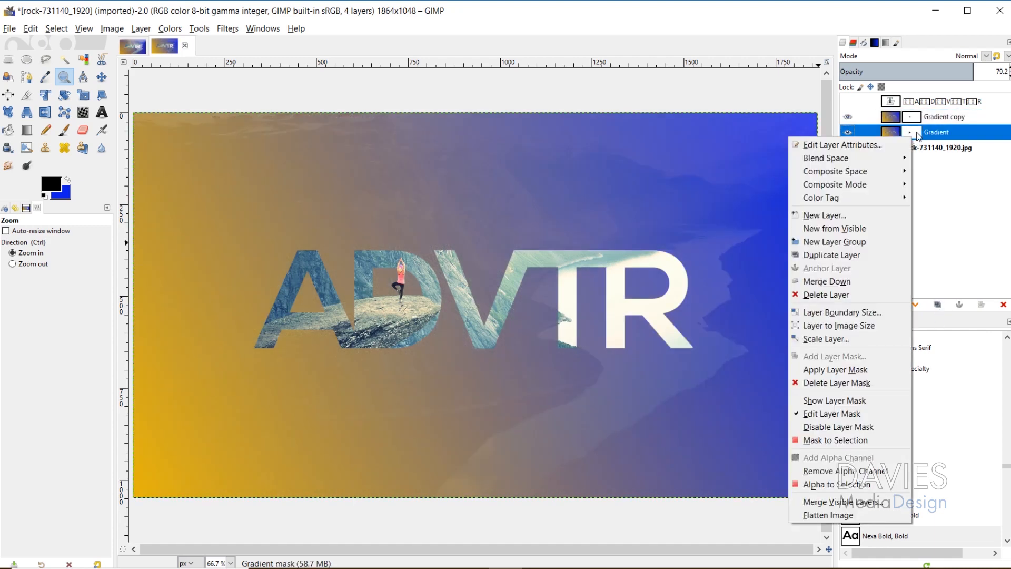
left_click(918, 134)
right_click(912, 135)
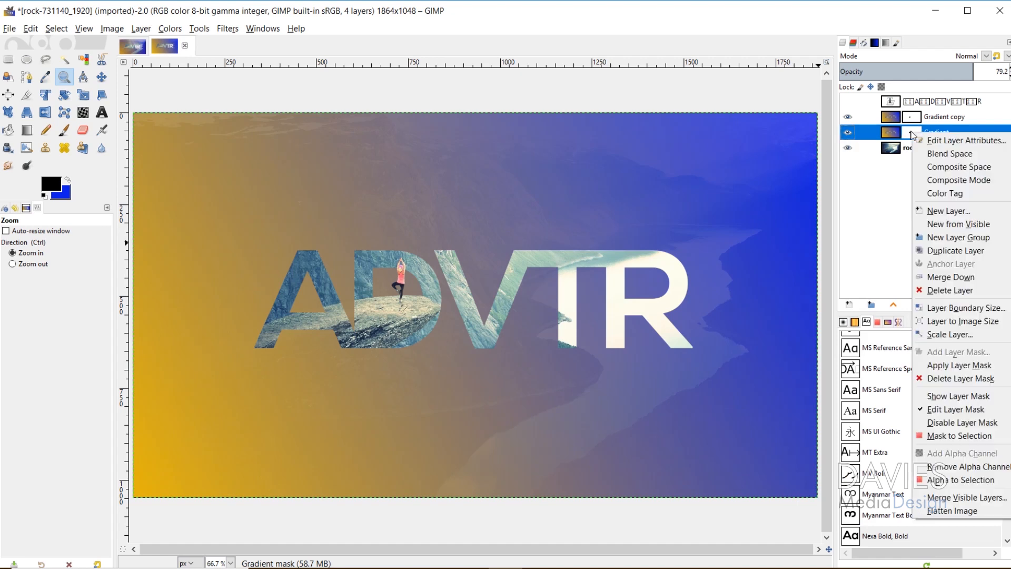
left_click(966, 366)
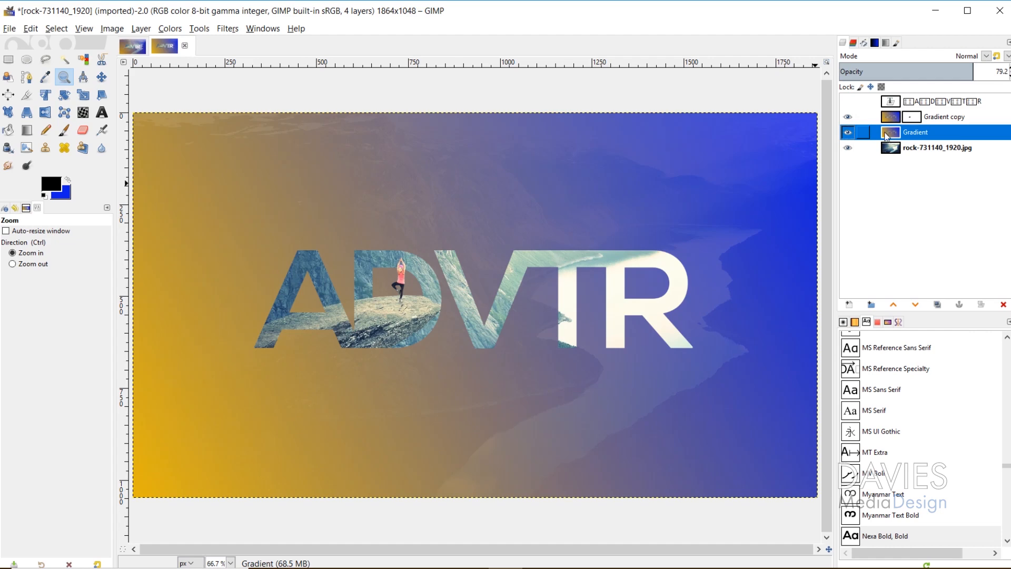
- Inspect the letter cut-out in the Gradient layer by temporarily hiding the gradient copy and the photo layer
left_click(848, 132)
left_click(847, 132)
left_click(847, 116)
left_click(848, 147)
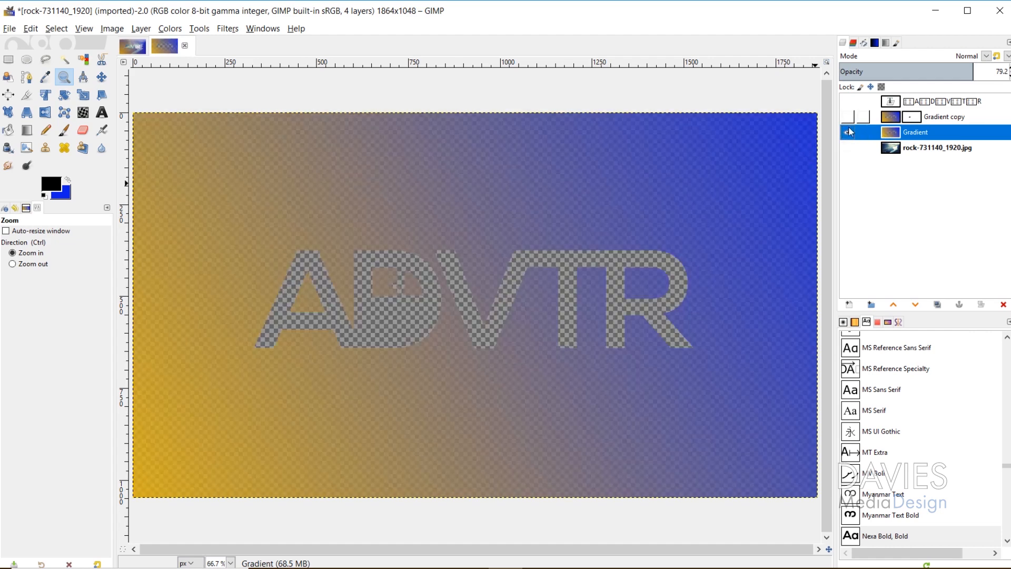
left_click(847, 132)
left_click(847, 132)
left_click(848, 117)
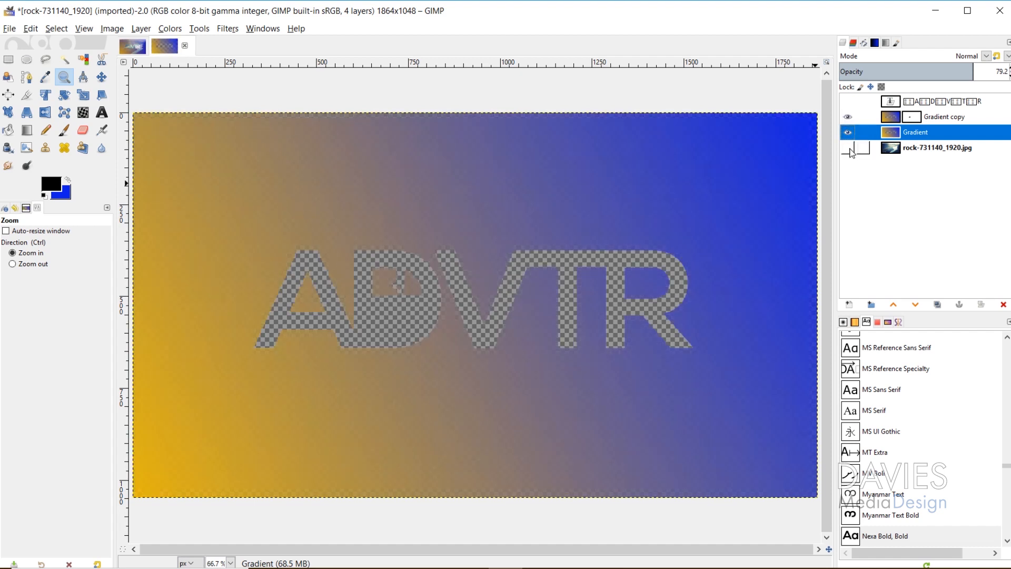
left_click(848, 148)
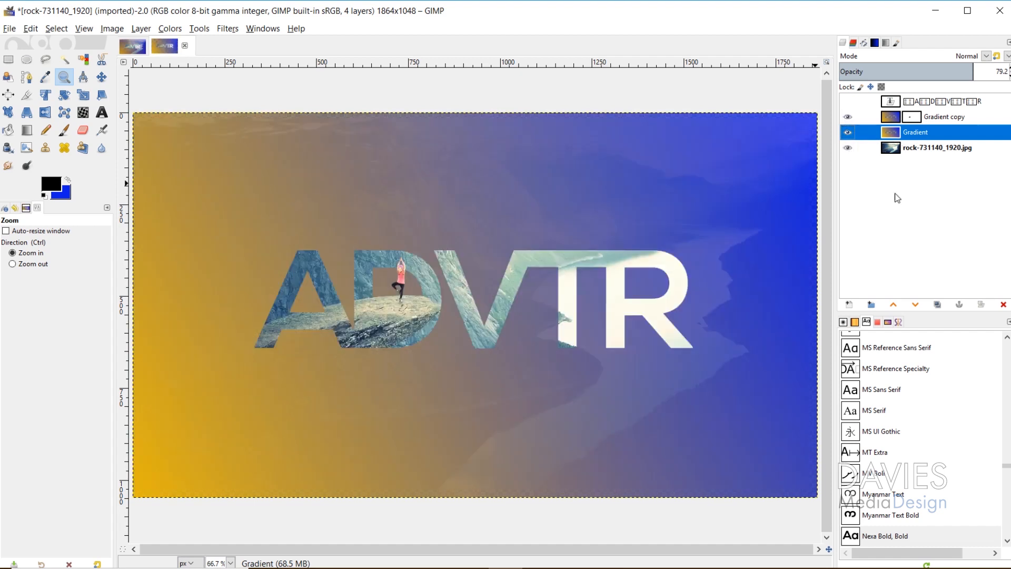
- Create a selection from the Gradient layer's alpha and hide that layer
right_click(893, 135)
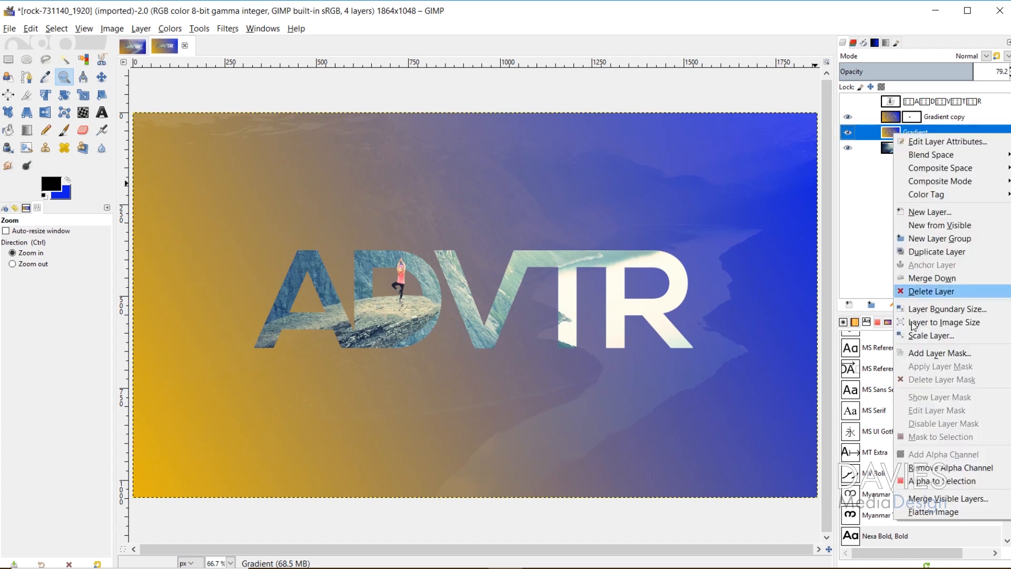
left_click(945, 482)
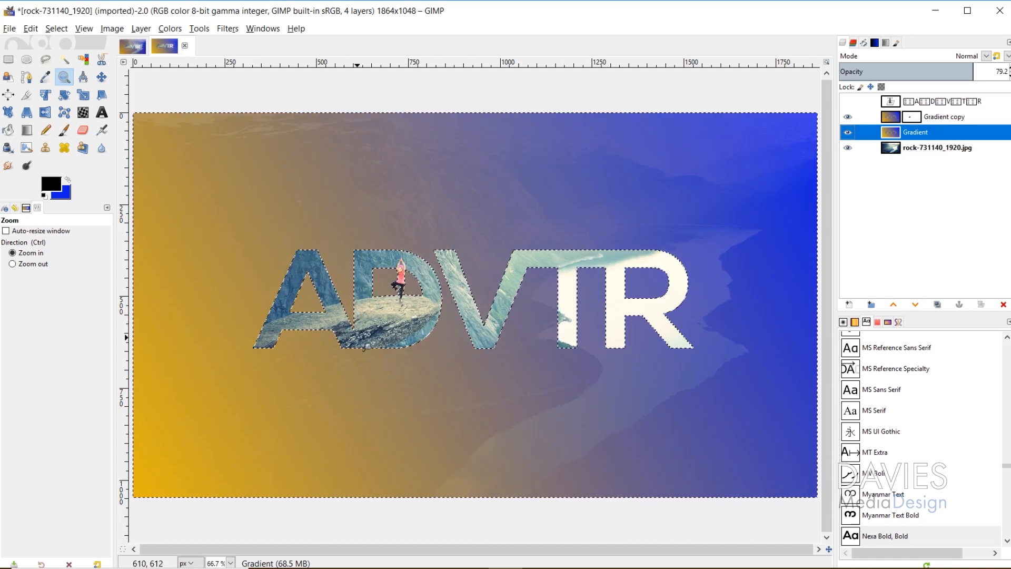
left_click(847, 133)
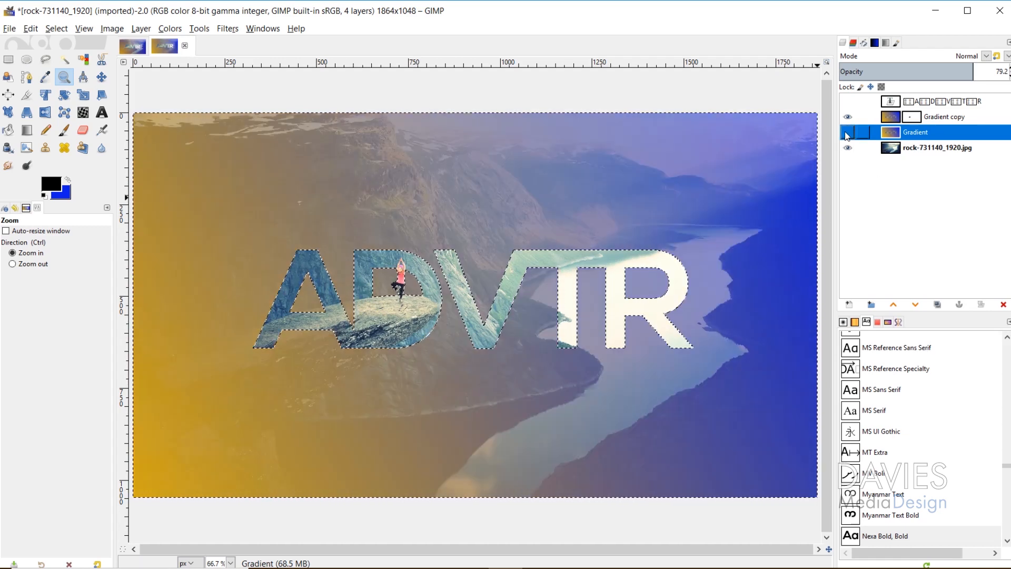
- Duplicate the rock-731140_1920.jpg layer and rename the copy Adjustments
left_click(897, 150)
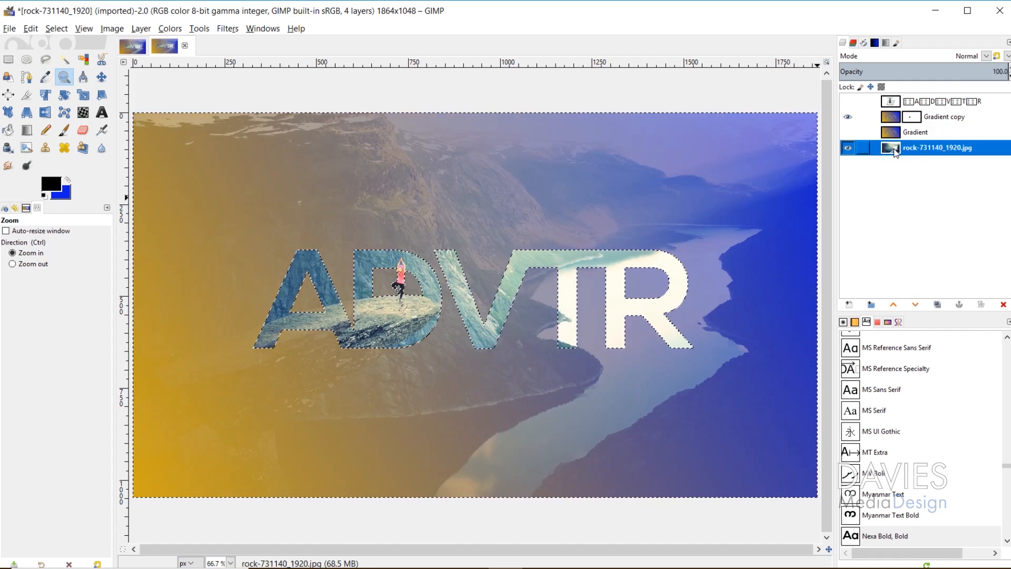
left_click(937, 304)
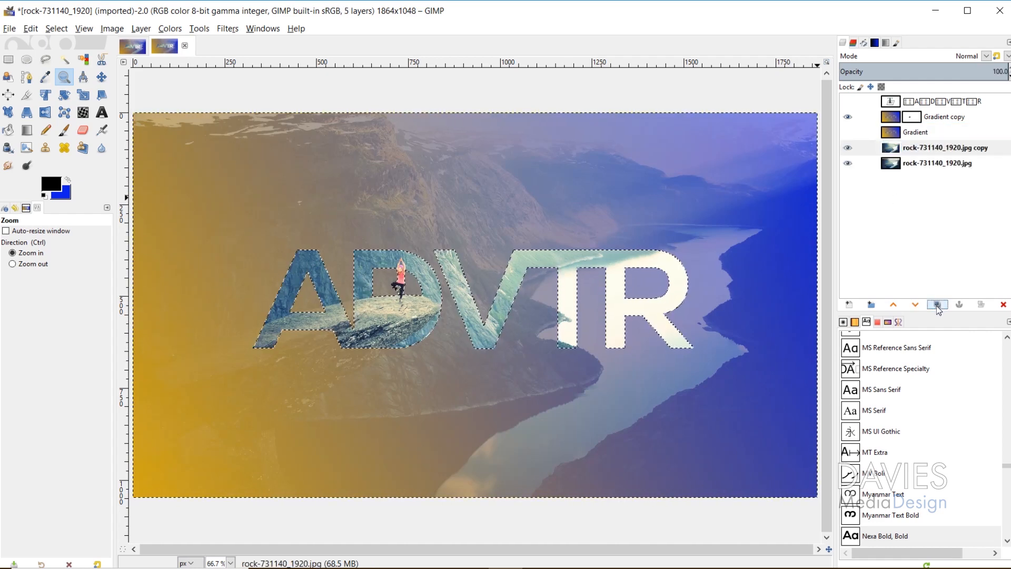
double_click(921, 152)
type("Adjustment")
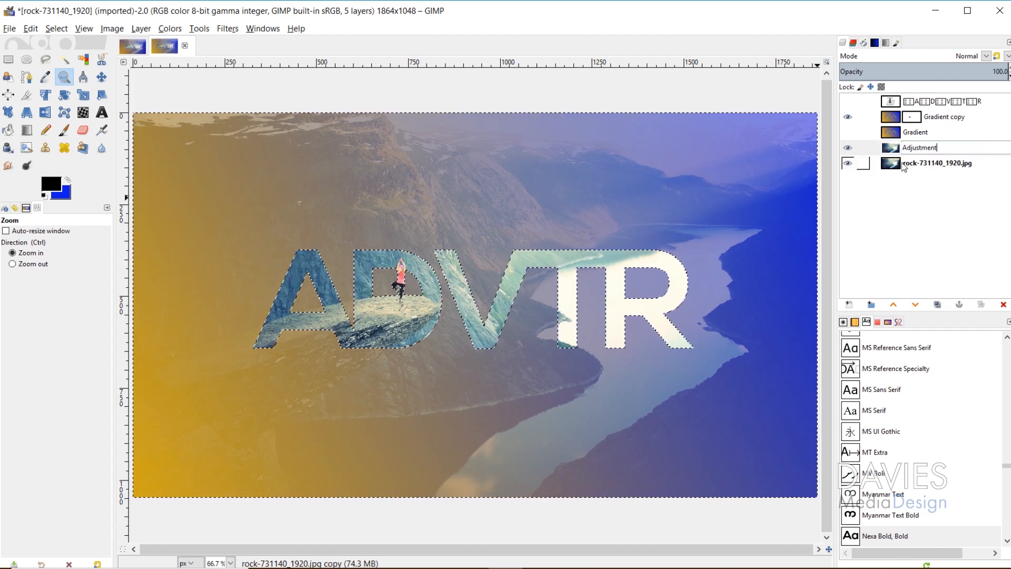
type("s")
key("Return")
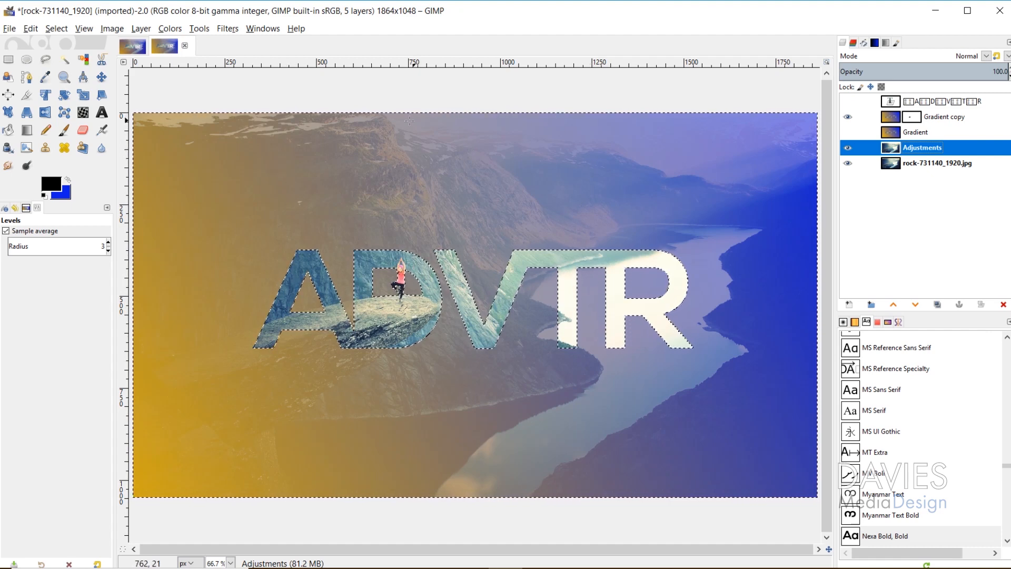
- Add an alpha channel to the Adjustments layer and delete the selected area around the ADVTR letters
right_click(893, 150)
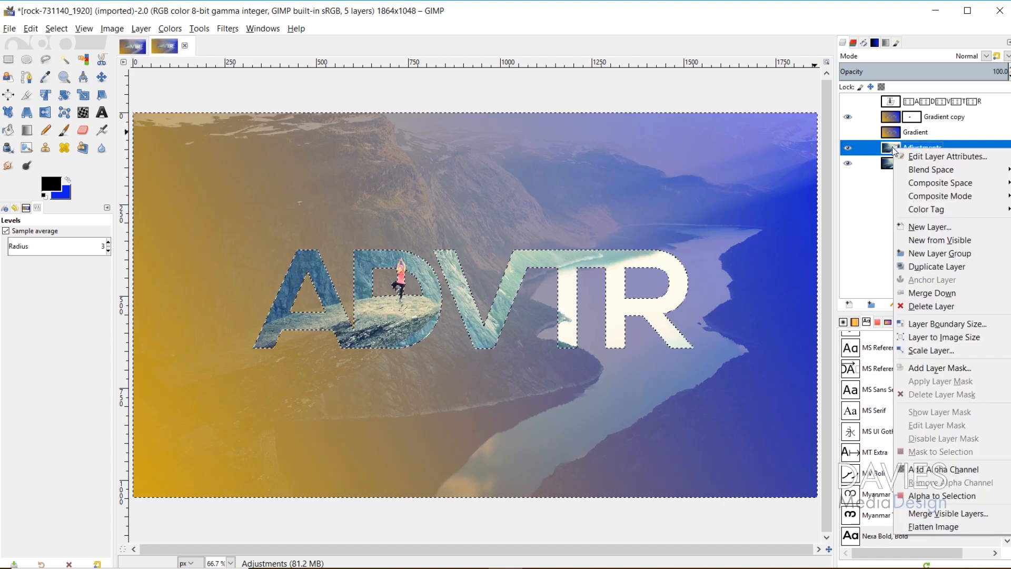
left_click(928, 468)
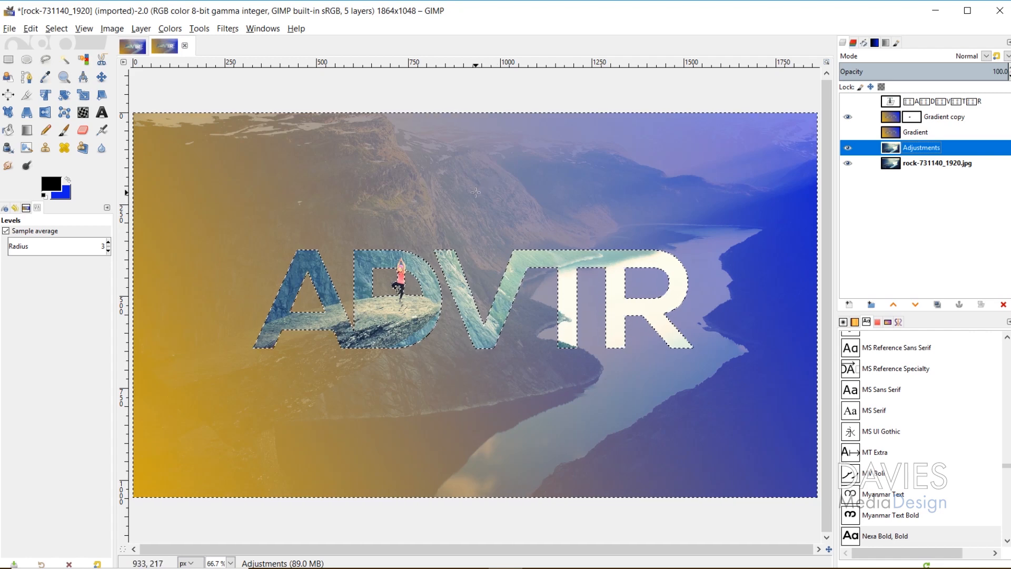
key("Delete")
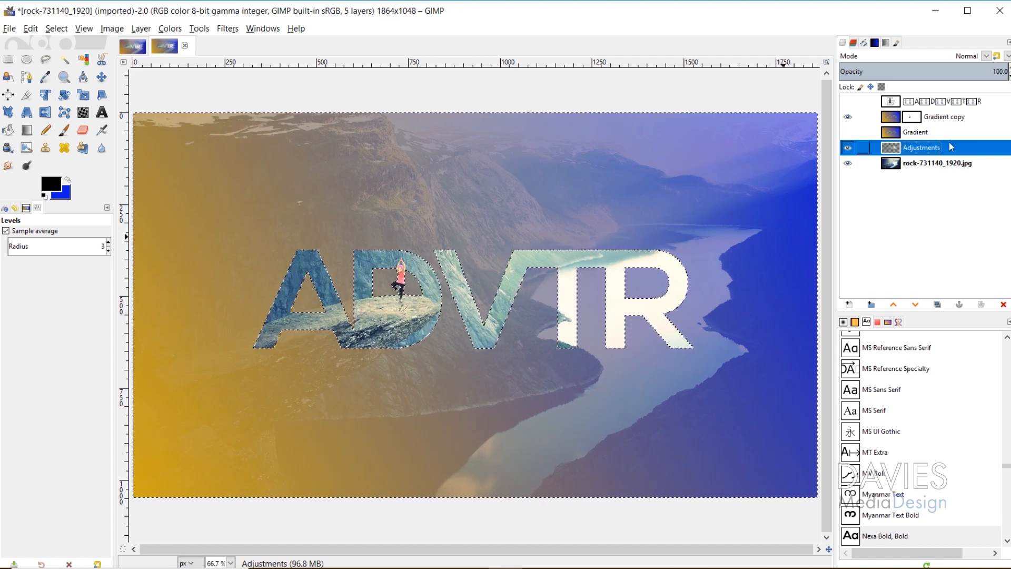
- Inspect the Adjustments layer on its own by temporarily hiding the photo and the gradient copy
left_click(848, 164)
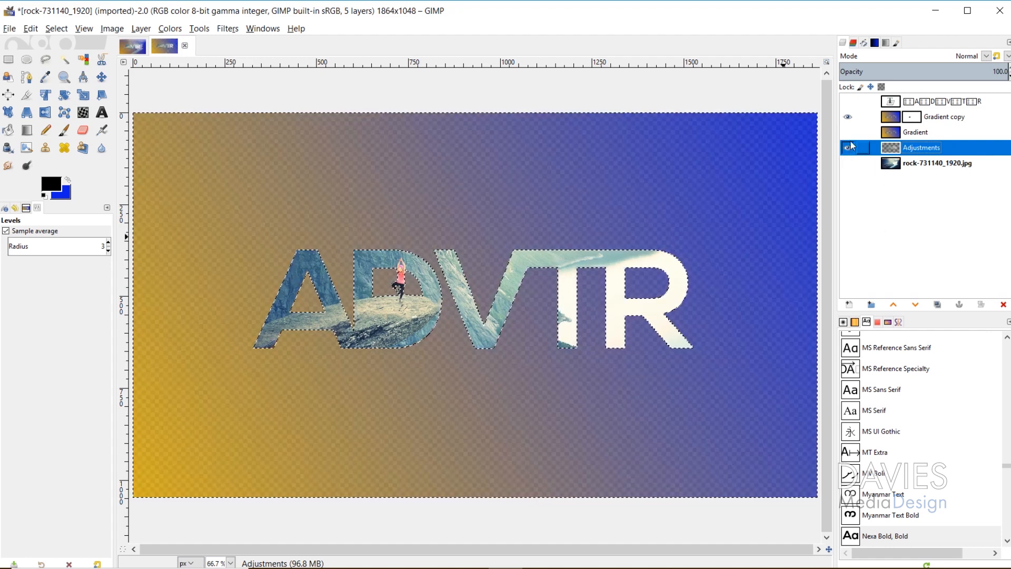
left_click(848, 117)
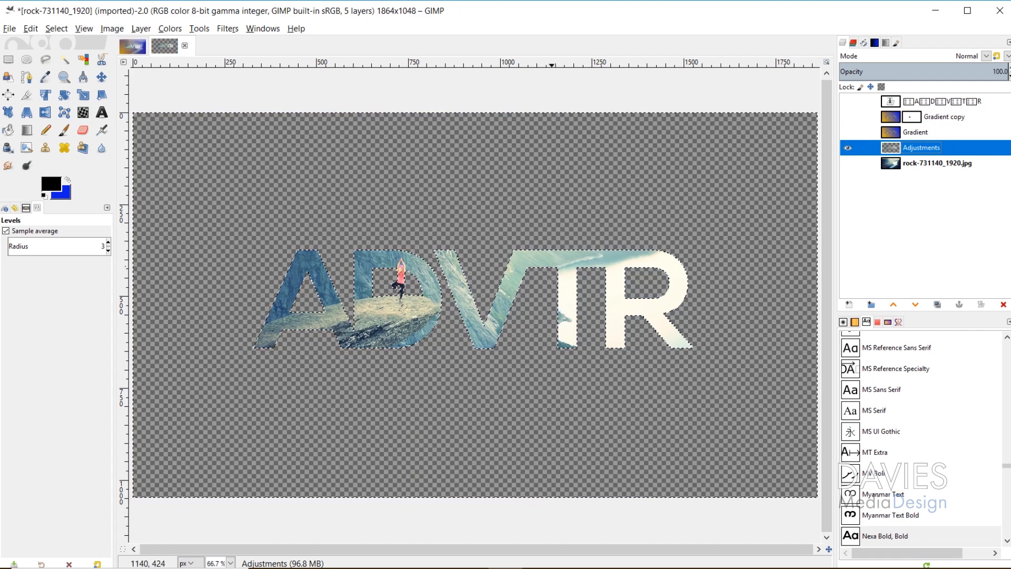
left_click(848, 164)
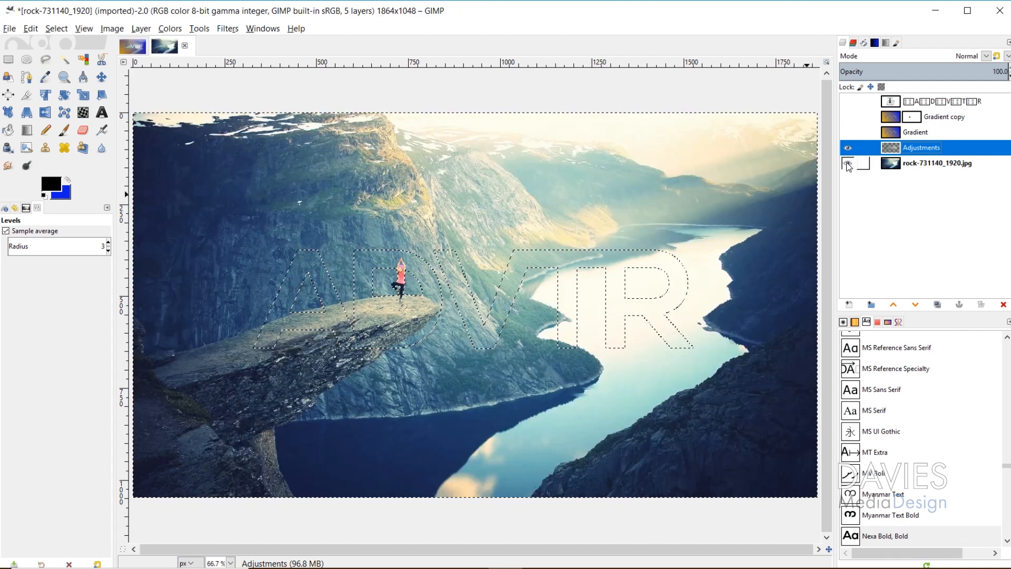
left_click(848, 117)
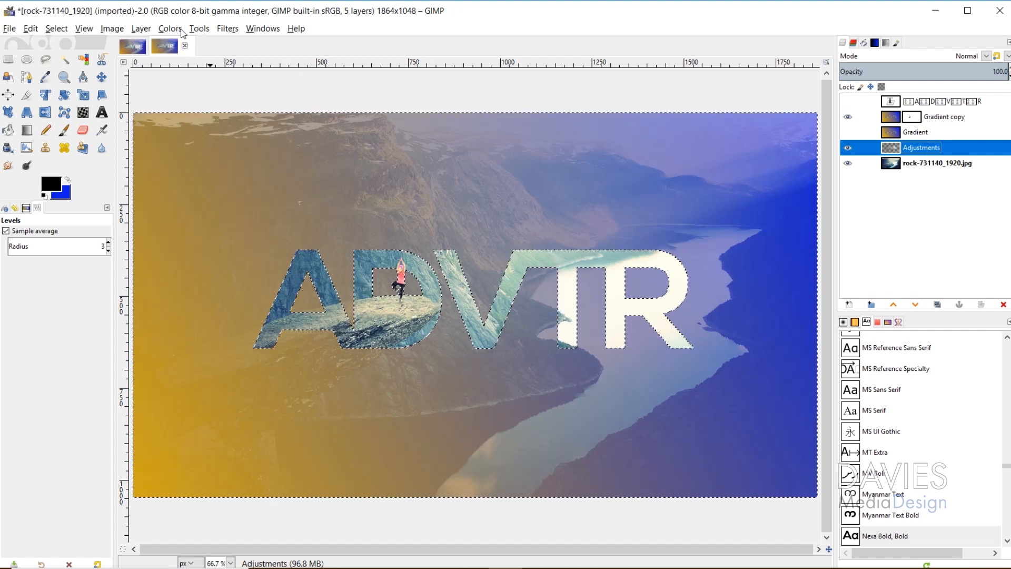
- Clear the selection and set the Adjustments layer's Value input levels to black point 20, gamma 1.10 and white point 240
left_click(57, 28)
left_click(66, 60)
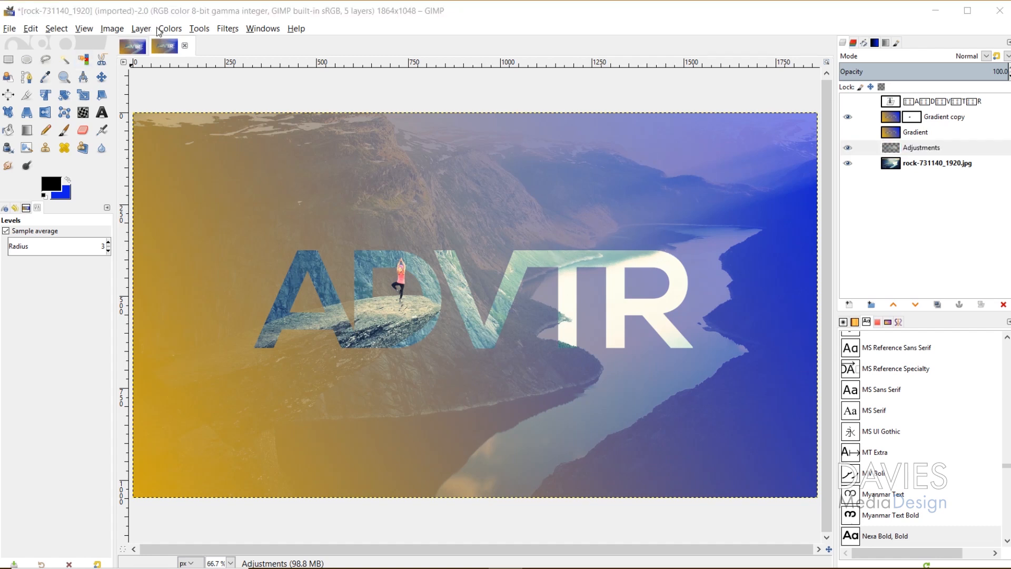
left_click(169, 29)
left_click(185, 147)
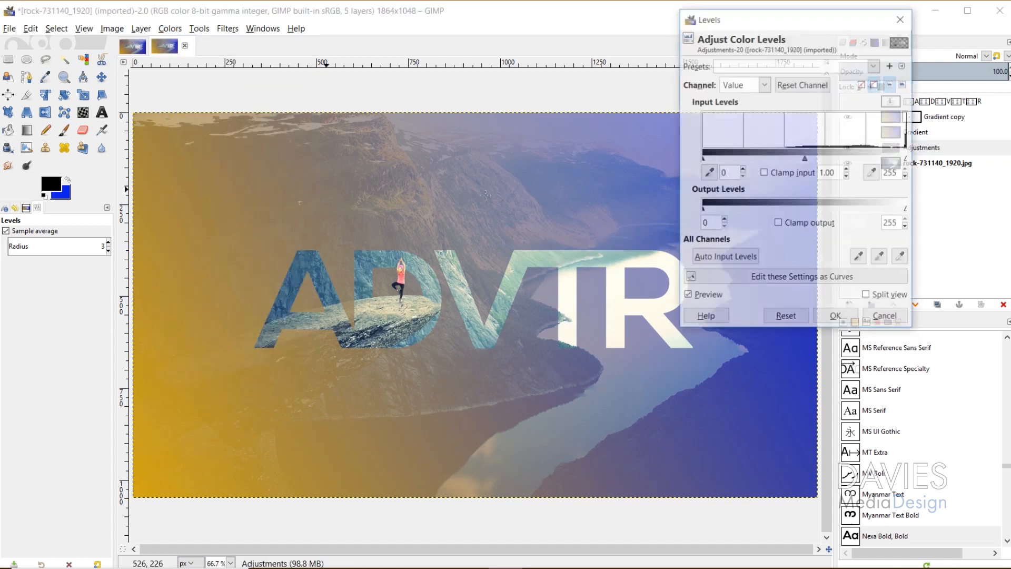
left_click_drag(704, 159, 718, 159)
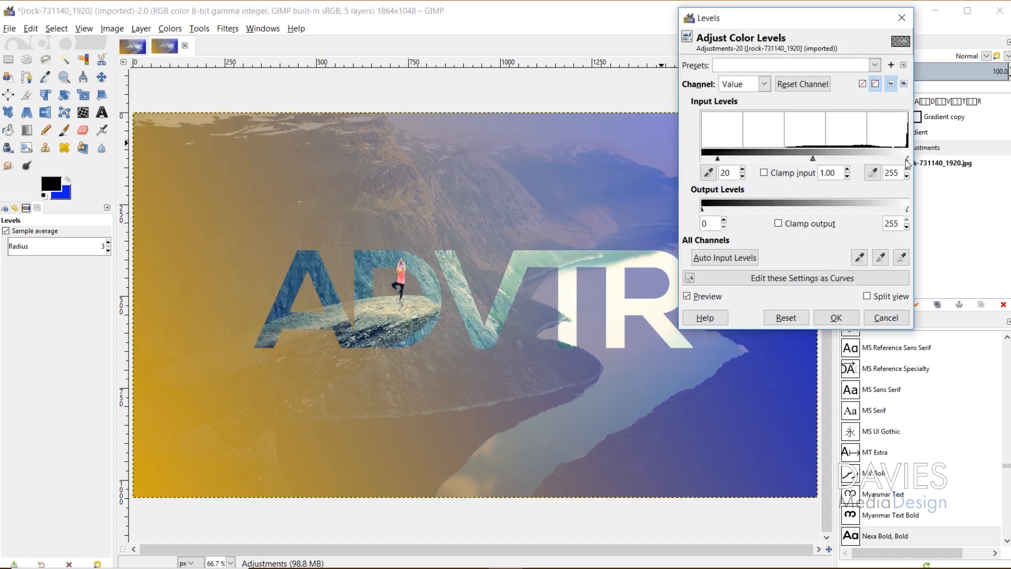
left_click_drag(907, 160, 896, 159)
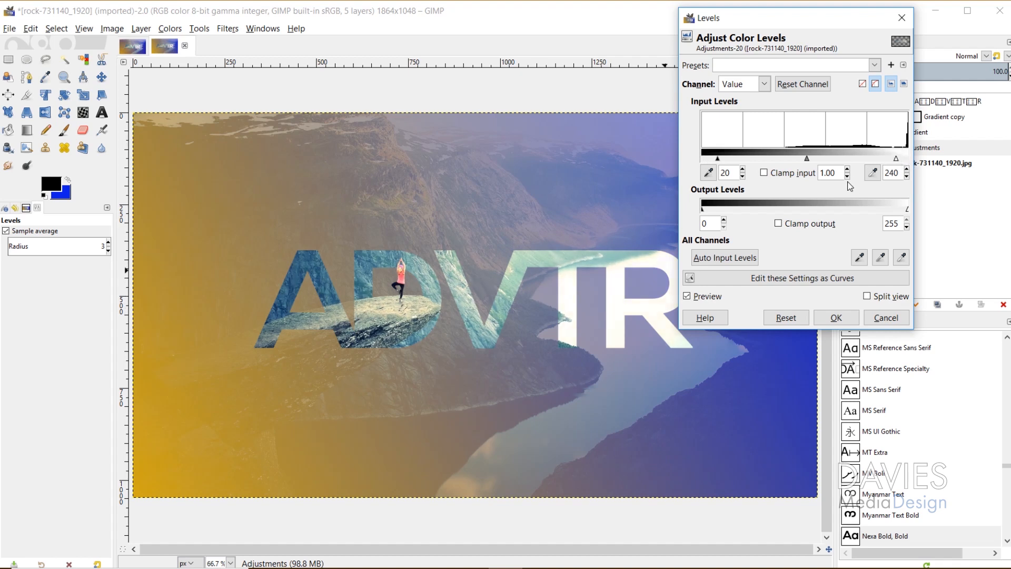
left_click_drag(806, 155, 803, 160)
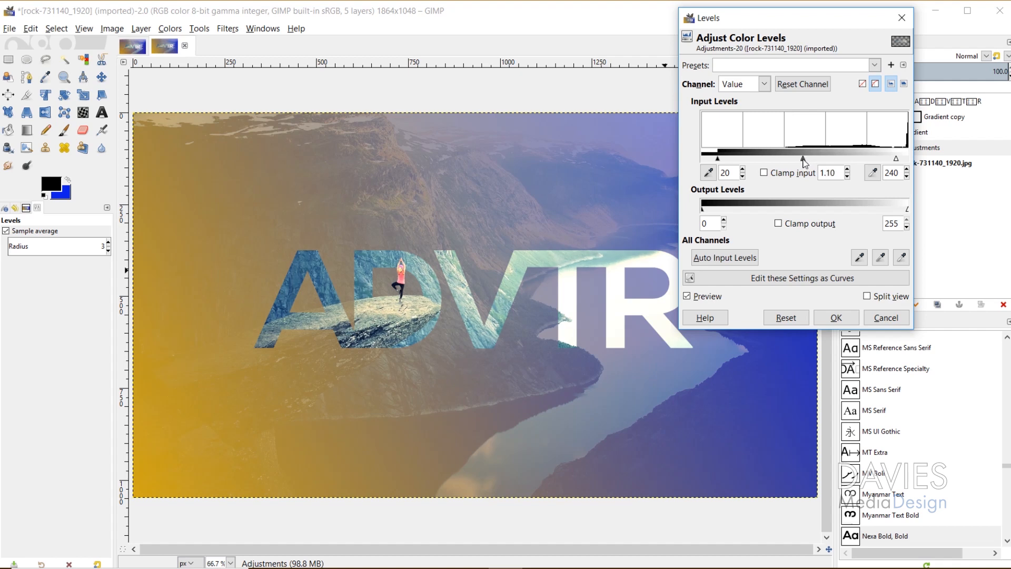
- Refine the input levels to white point 237 and black point 21, compare against the unadjusted preview, and apply the Levels adjustment
left_click_drag(897, 159, 890, 163)
left_click(687, 296)
left_click(687, 296)
left_click(687, 296)
left_click_drag(717, 158, 719, 161)
left_click(688, 295)
left_click(687, 296)
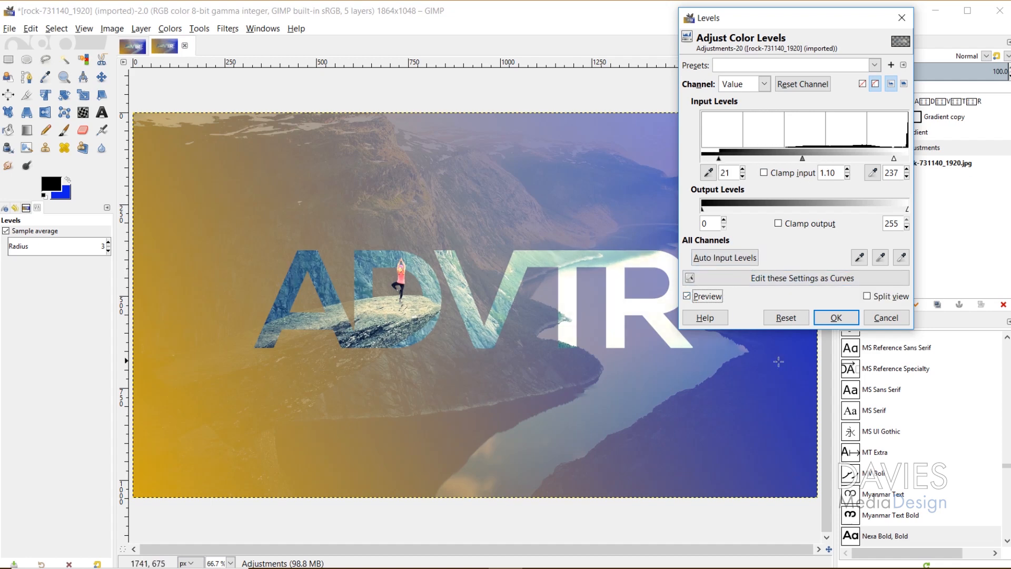
left_click(836, 318)
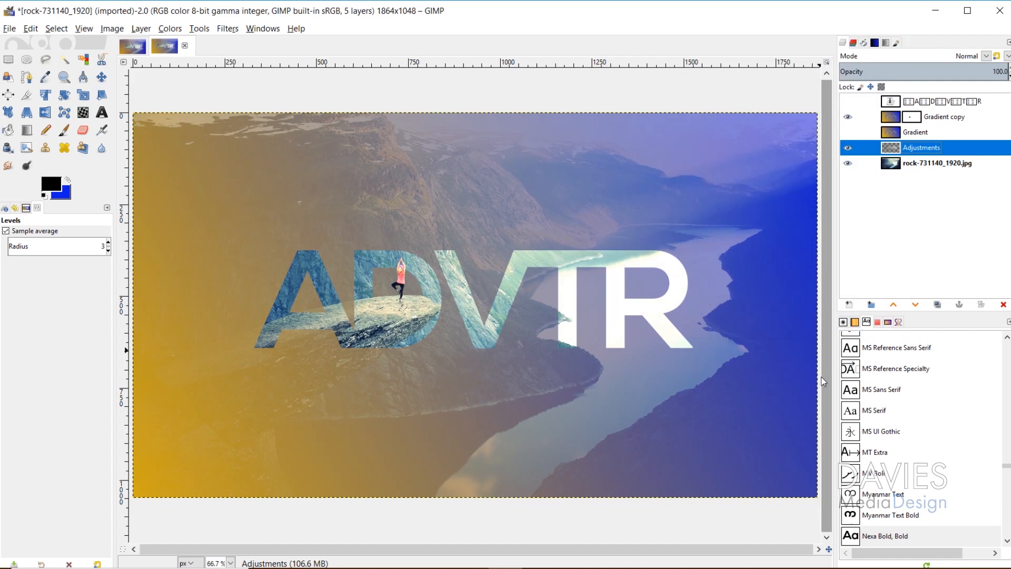
- Apply a gentle S-curve to the Adjustments layer's Value channel, anchoring the midpoint, lowering shadows to about x 72, y 60, and raising highlights
left_click(170, 29)
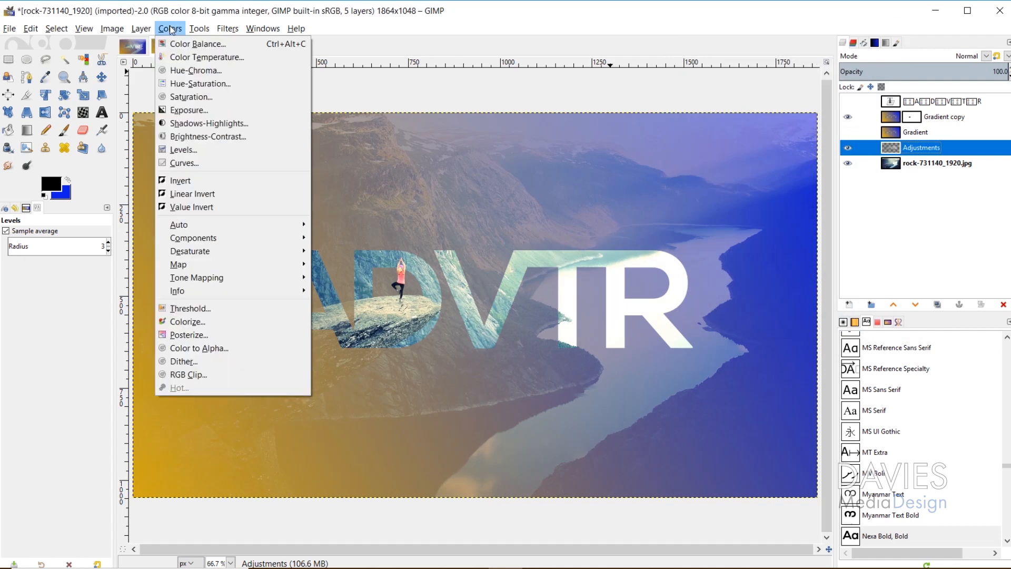
left_click(189, 163)
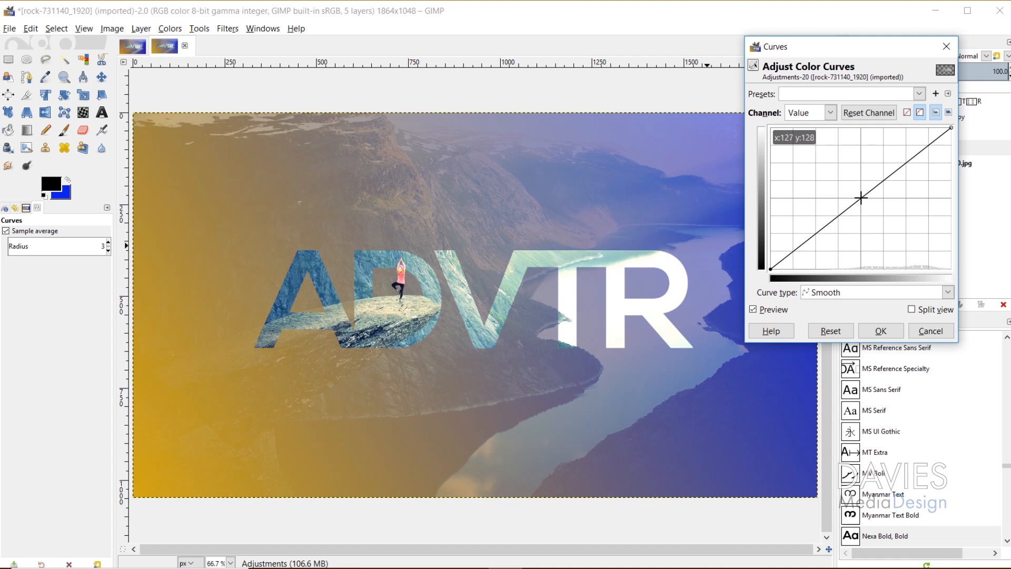
left_click(860, 197)
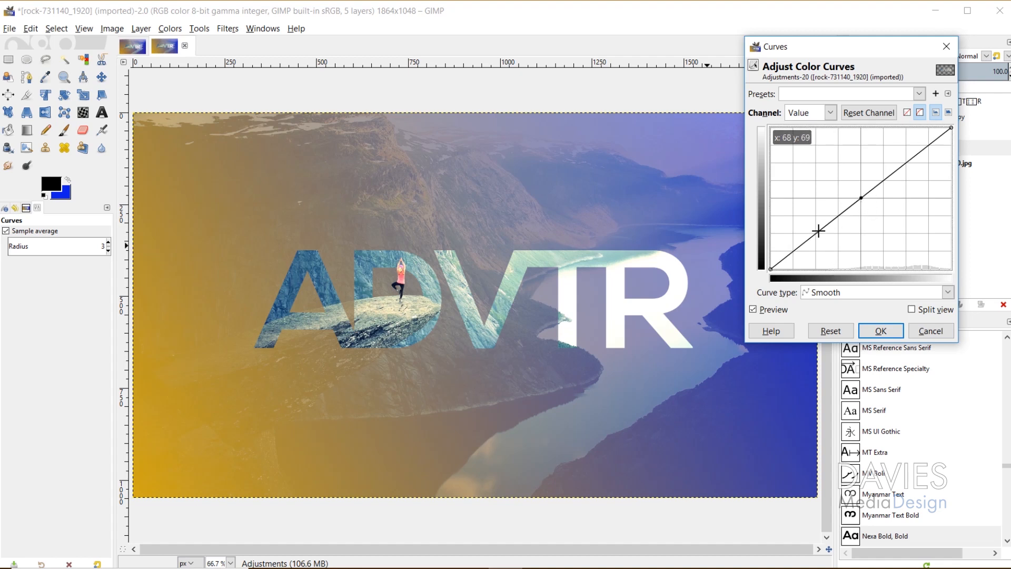
left_click_drag(819, 230, 822, 236)
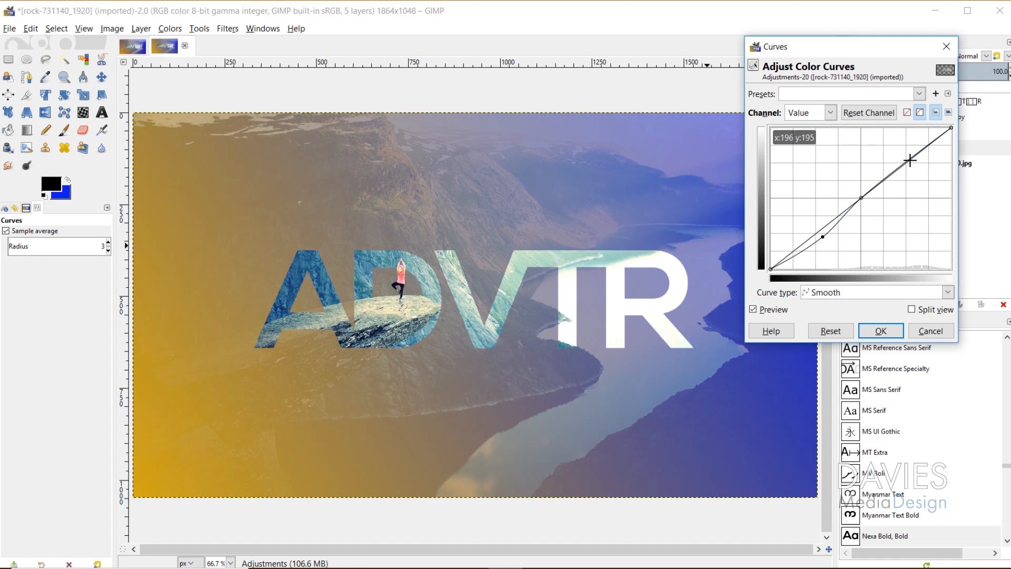
left_click_drag(907, 162, 906, 154)
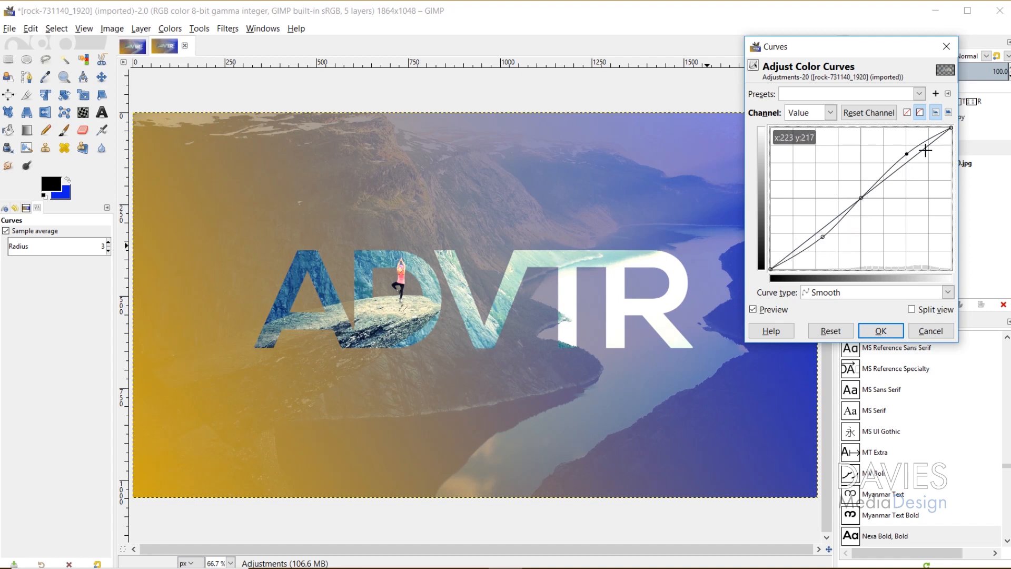
left_click(753, 309)
left_click(753, 310)
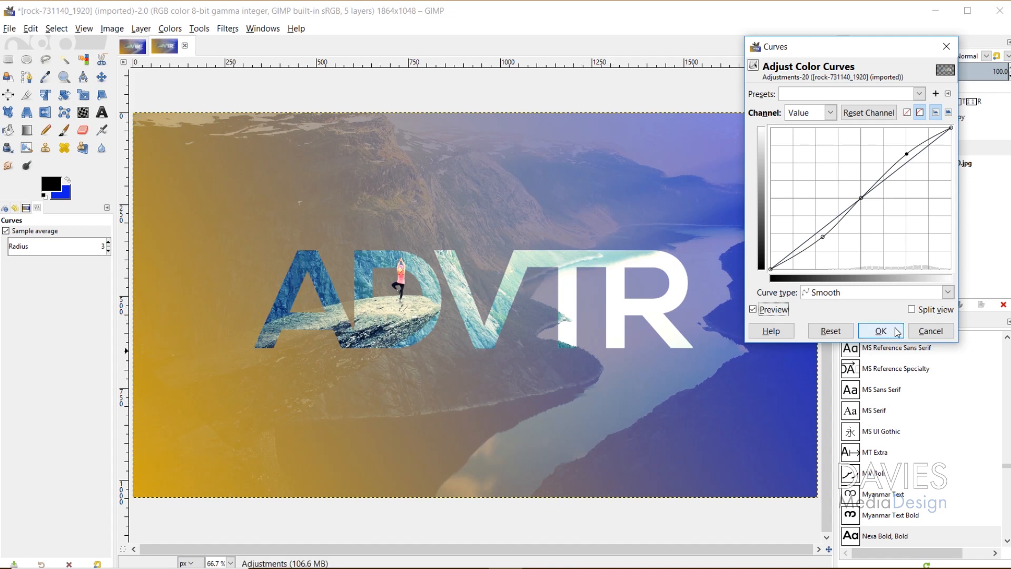
left_click(822, 236)
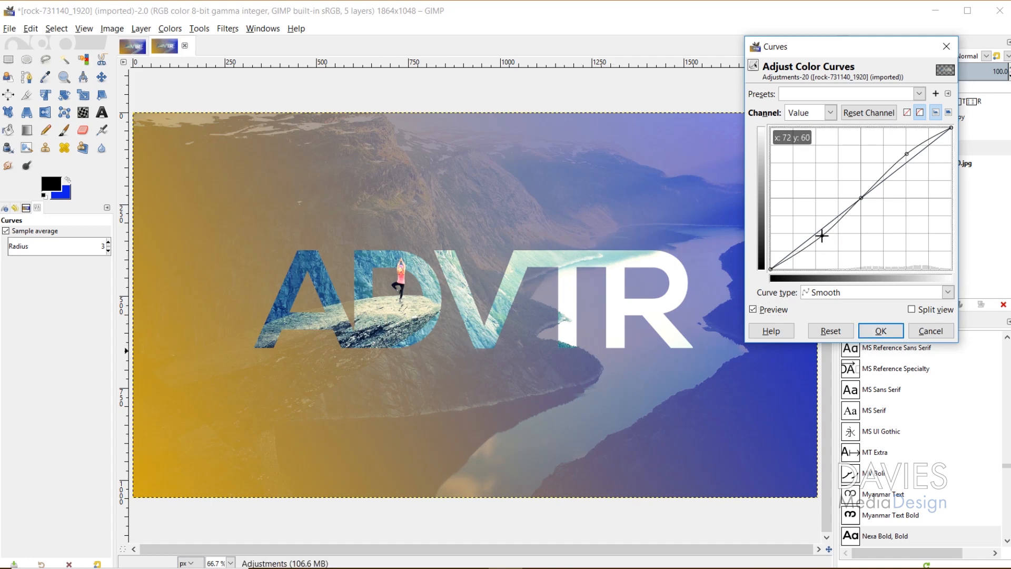
left_click(881, 331)
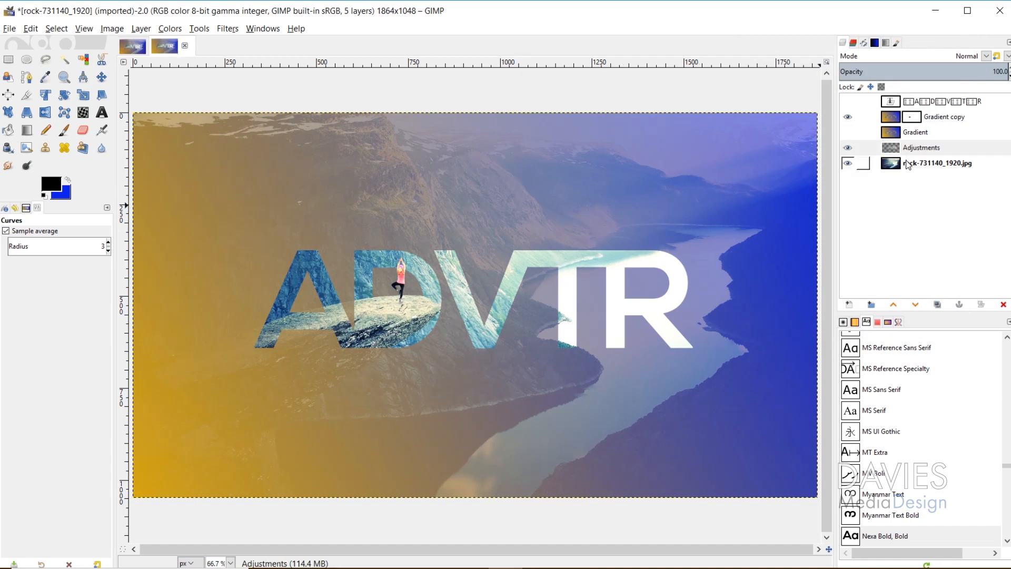
- Set the Gradient copy layer's opacity to about 72.1
left_click(895, 117)
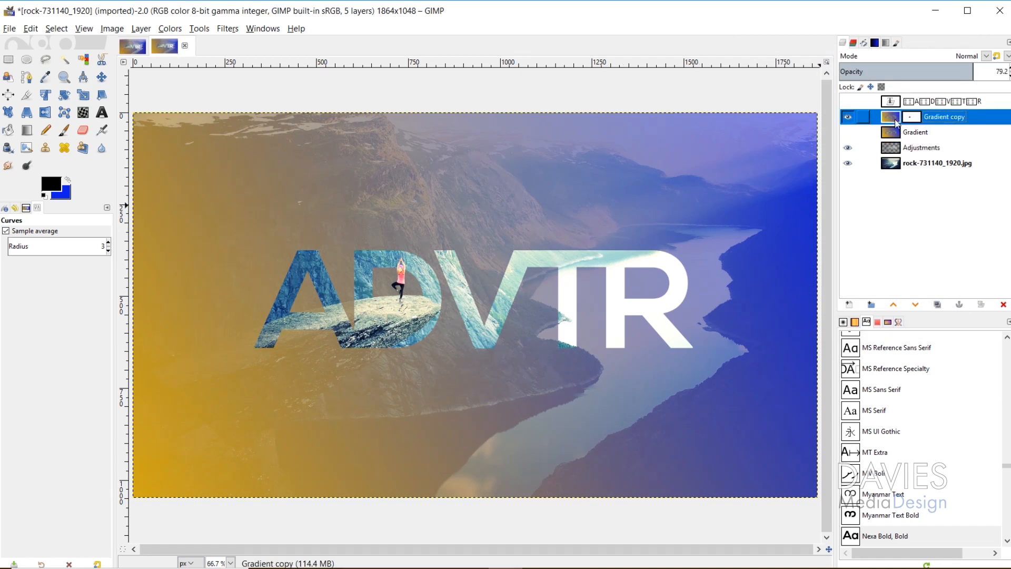
left_click(975, 71)
mouse_move(968, 68)
left_mouse_down()
mouse_move(946, 72)
mouse_move(962, 74)
left_mouse_up()
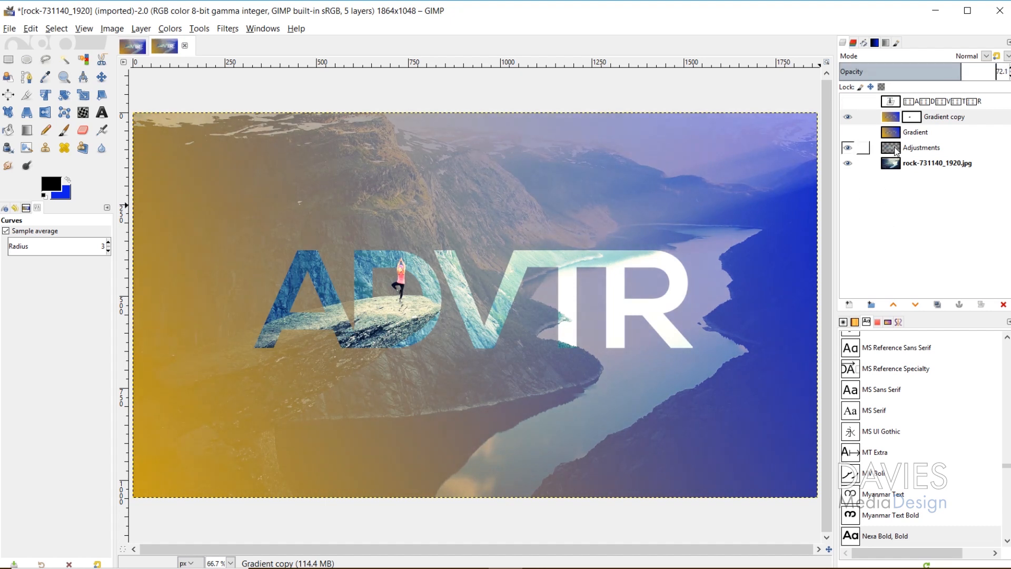
- Sharpen the Adjustments layer with Unsharp Mask using a standard deviation of 0.343 and a scale of 2.366
left_click(842, 145)
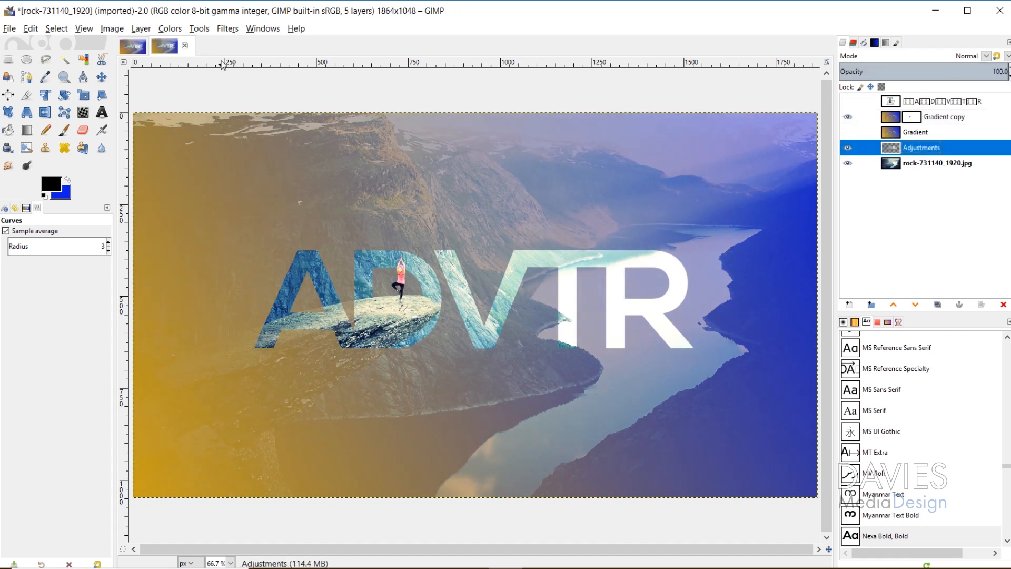
left_click(228, 29)
mouse_move(246, 120)
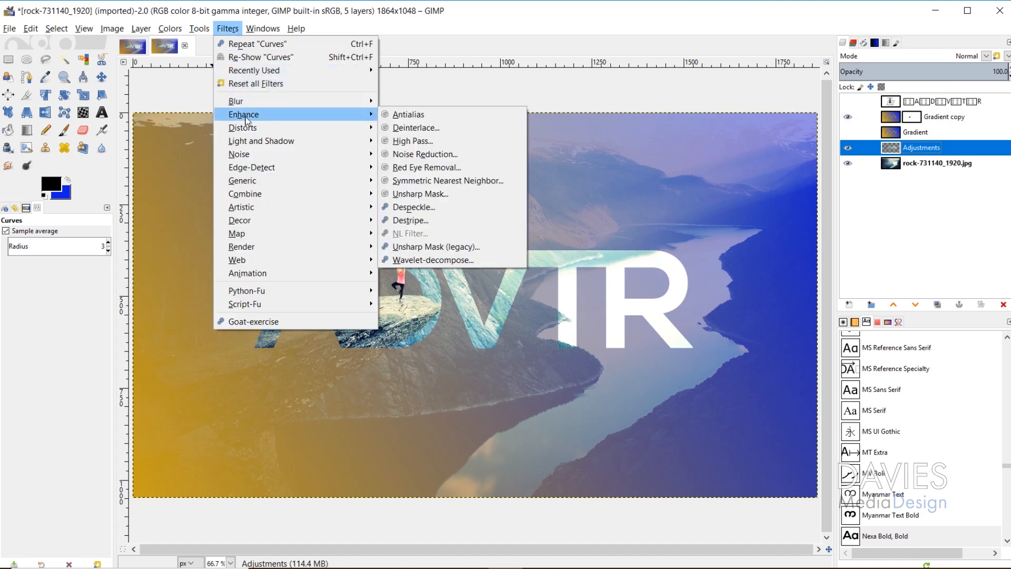
left_click(423, 194)
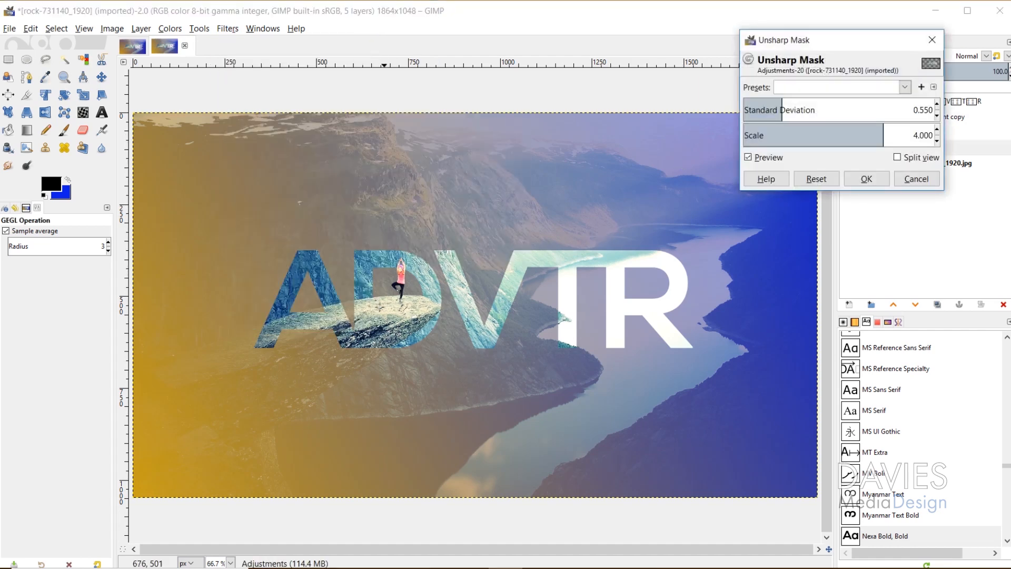
mouse_move(869, 117)
left_mouse_down()
mouse_move(846, 117)
mouse_move(874, 135)
mouse_move(861, 136)
left_mouse_up()
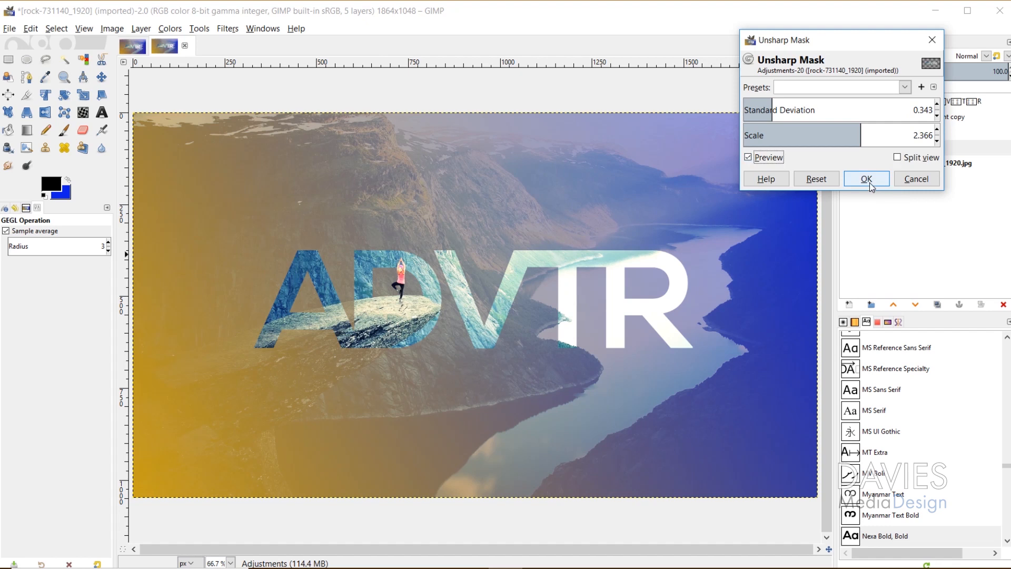
left_click(866, 179)
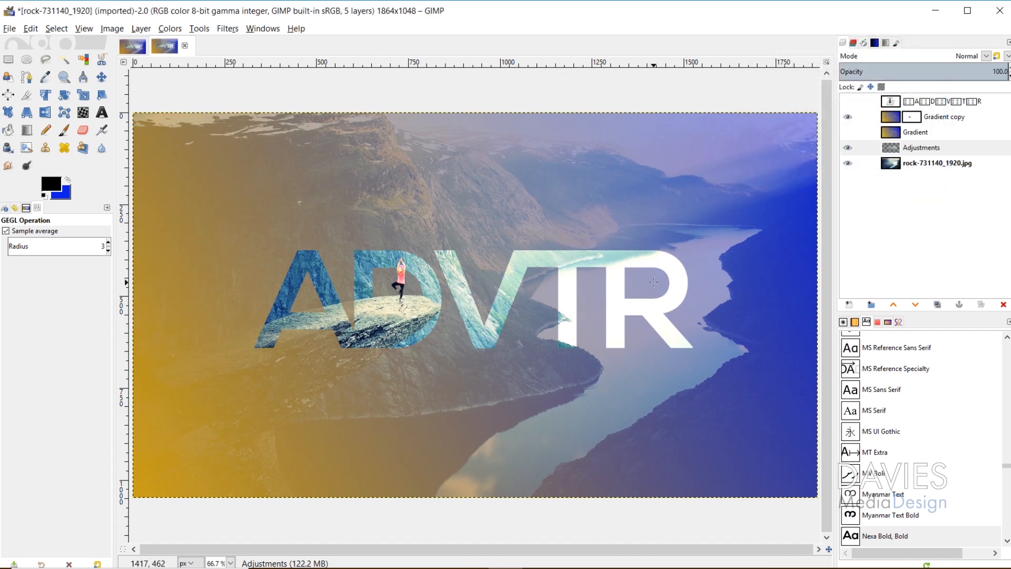